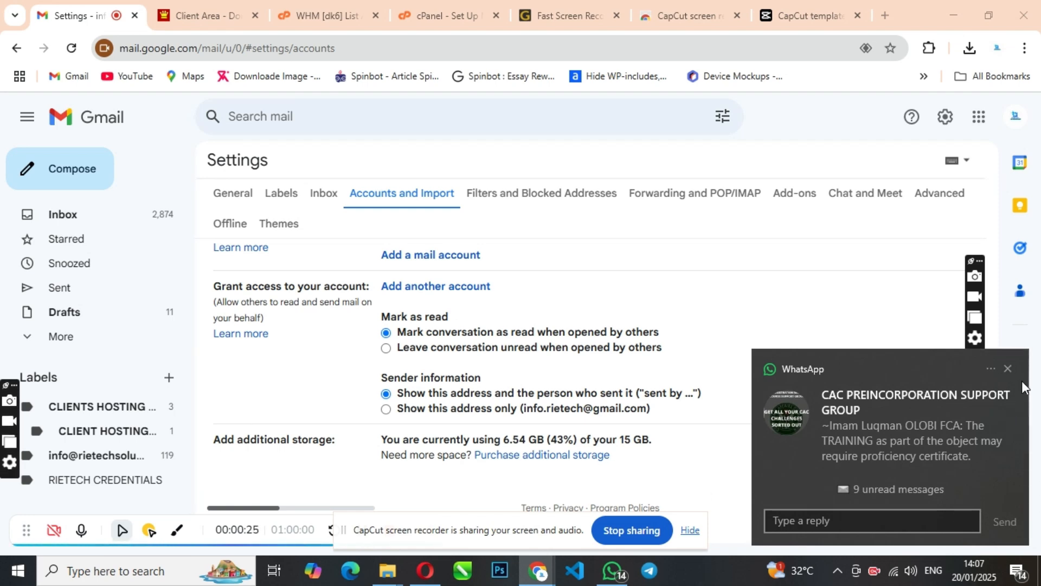
# Dismiss the chat notification and open Gmail's full settings from the inbox Quick settings.
pyautogui.click(1009, 370)
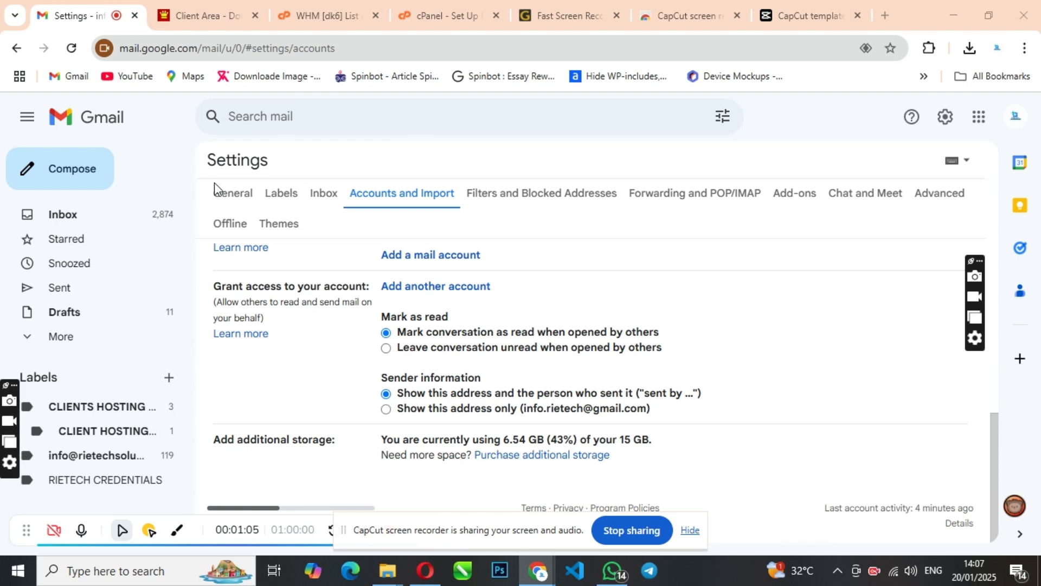
pyautogui.scroll(5, 395, 297)
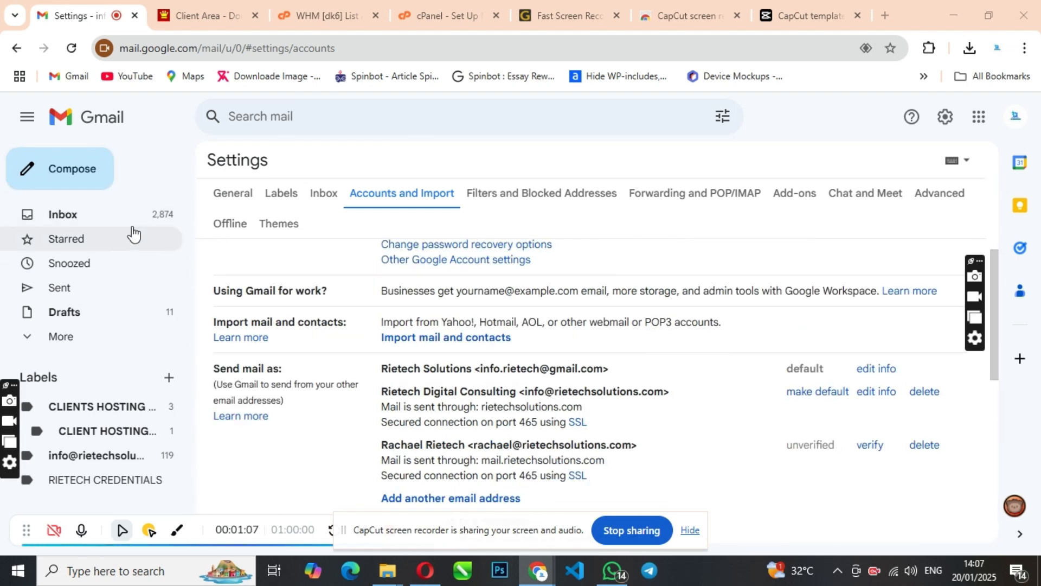
pyautogui.click(115, 215)
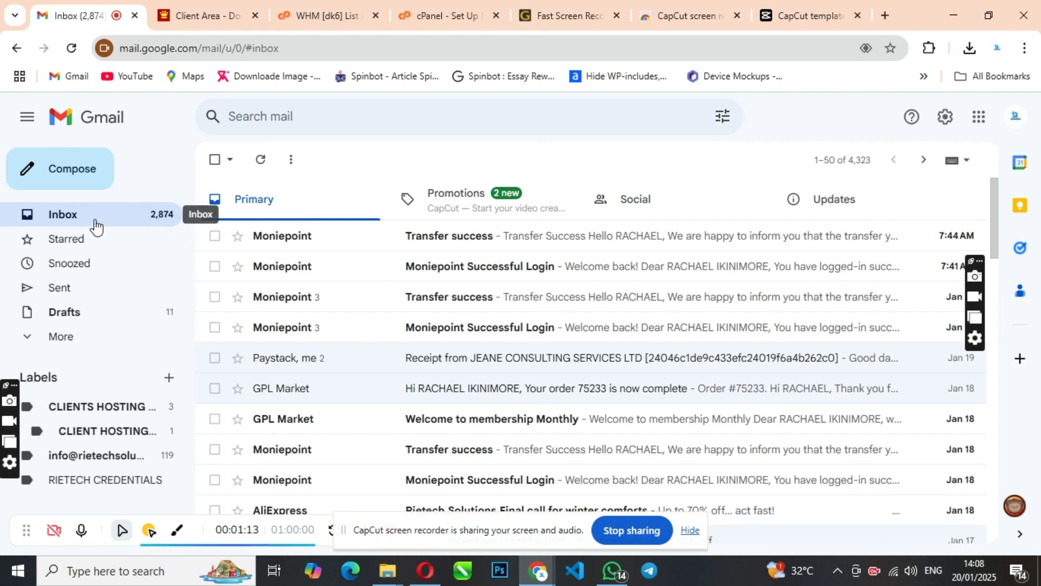
pyautogui.click(945, 125)
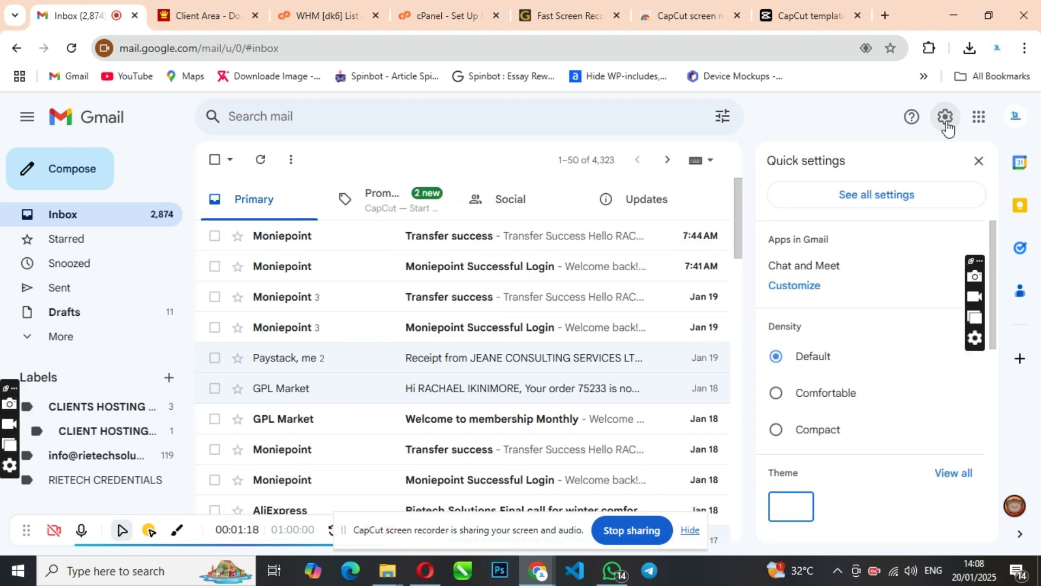
pyautogui.click(875, 196)
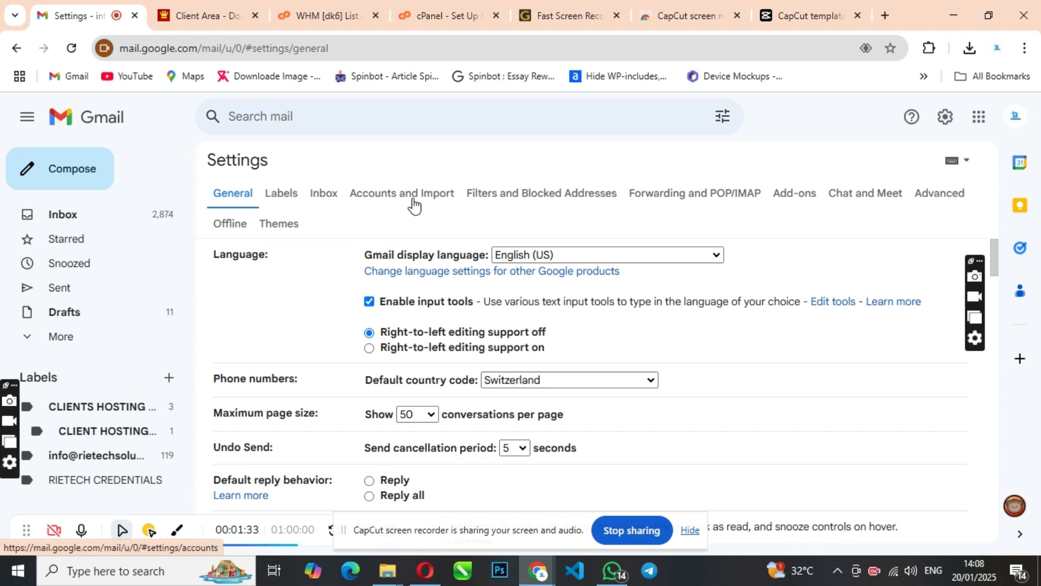
# Go back to the inbox and reopen See all settings to reach the General tab.
pyautogui.click(117, 217)
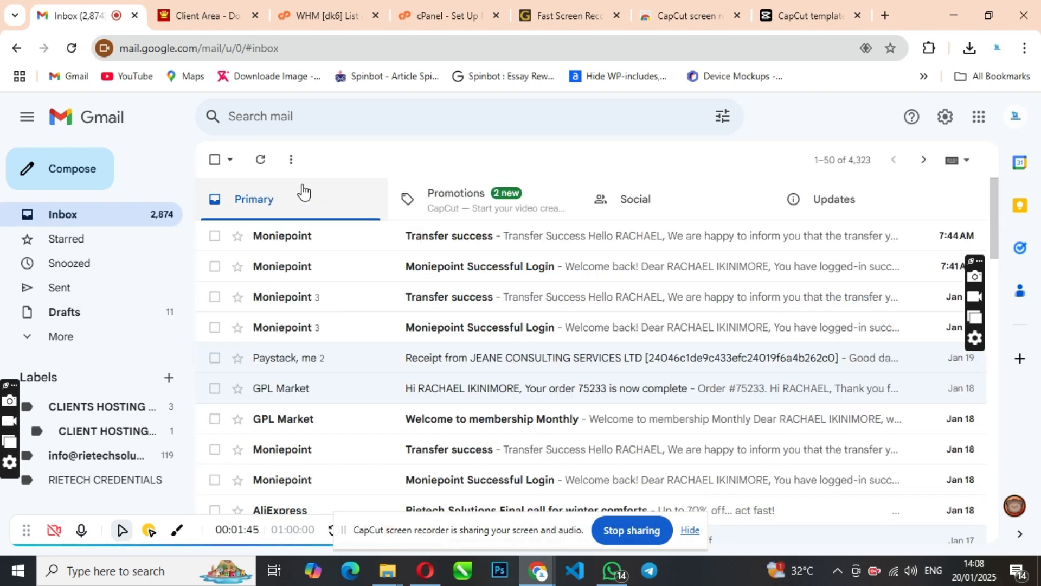
pyautogui.click(947, 125)
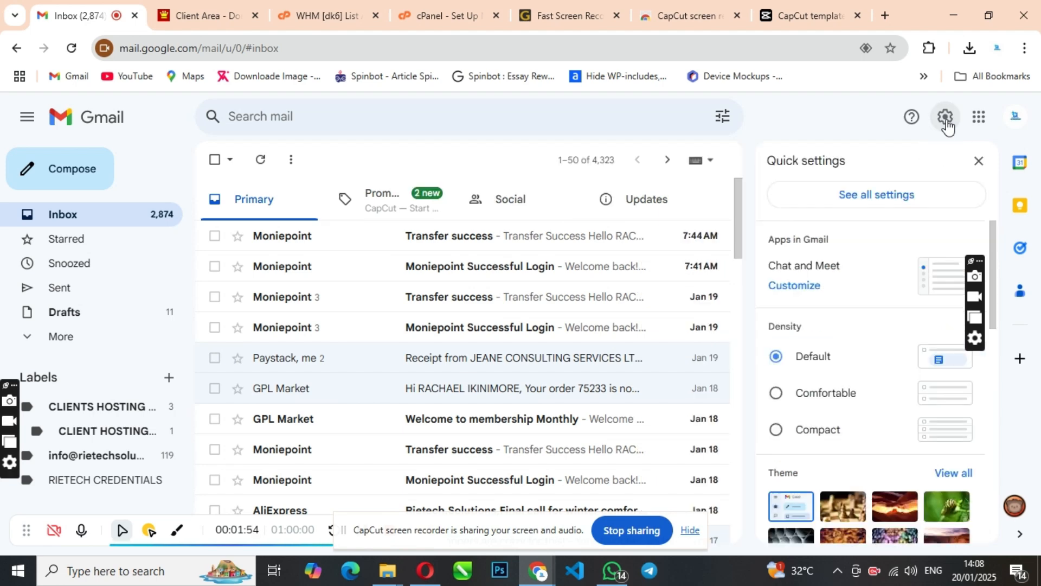
pyautogui.click(873, 204)
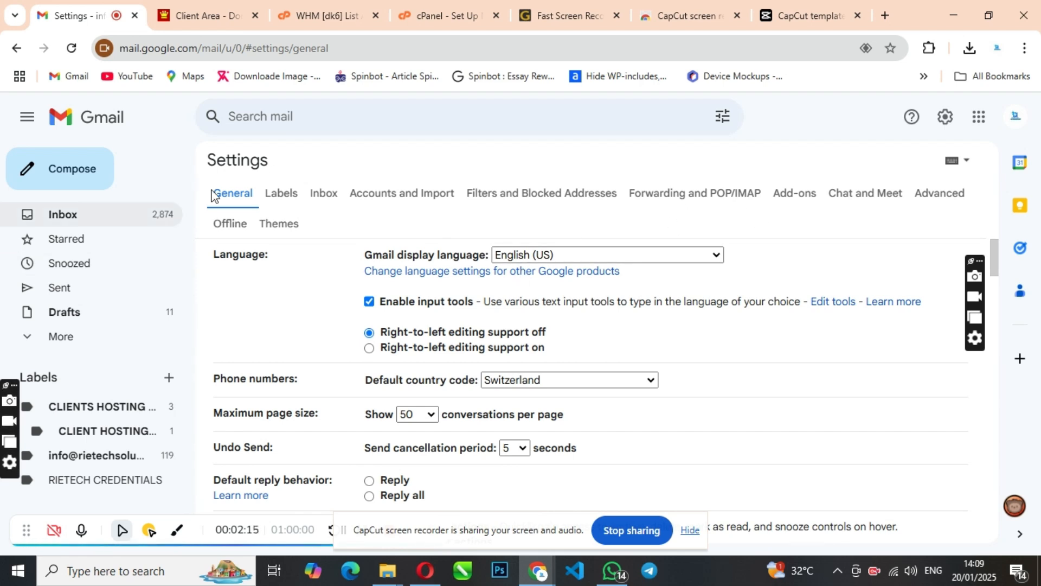
# Show Accounts and Import and find the three Send mail as addresses, one unverified.
pyautogui.click(406, 196)
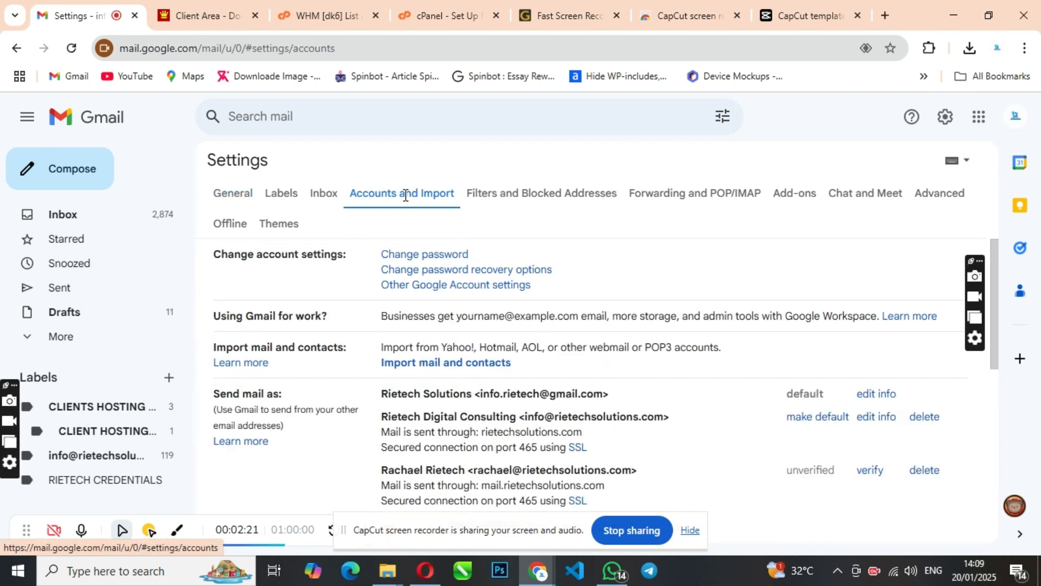
pyautogui.scroll(-1, 591, 291)
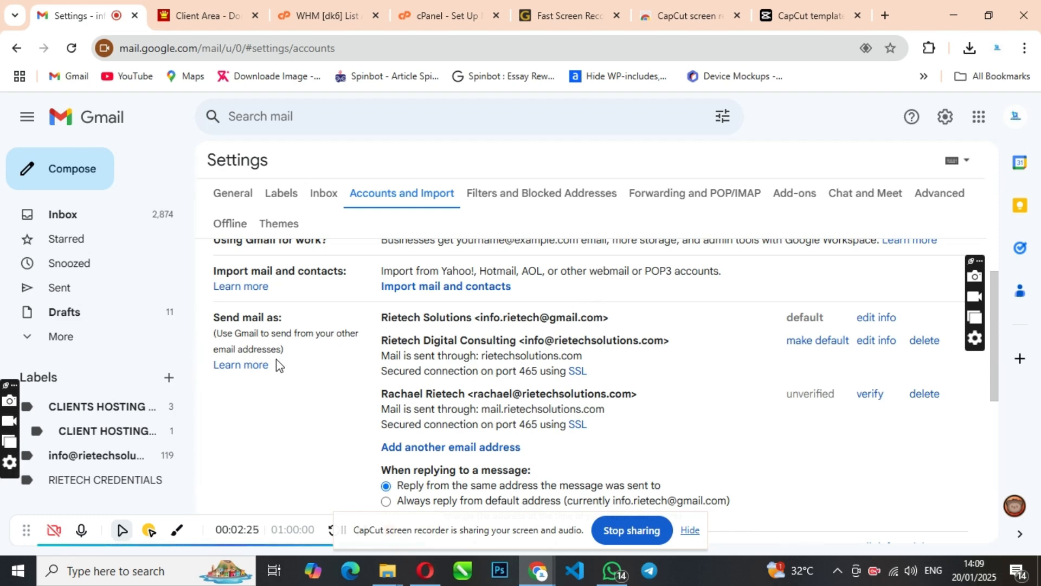
pyautogui.scroll(1, 321, 354)
pyautogui.scroll(-1, 347, 353)
pyautogui.scroll(1, 347, 353)
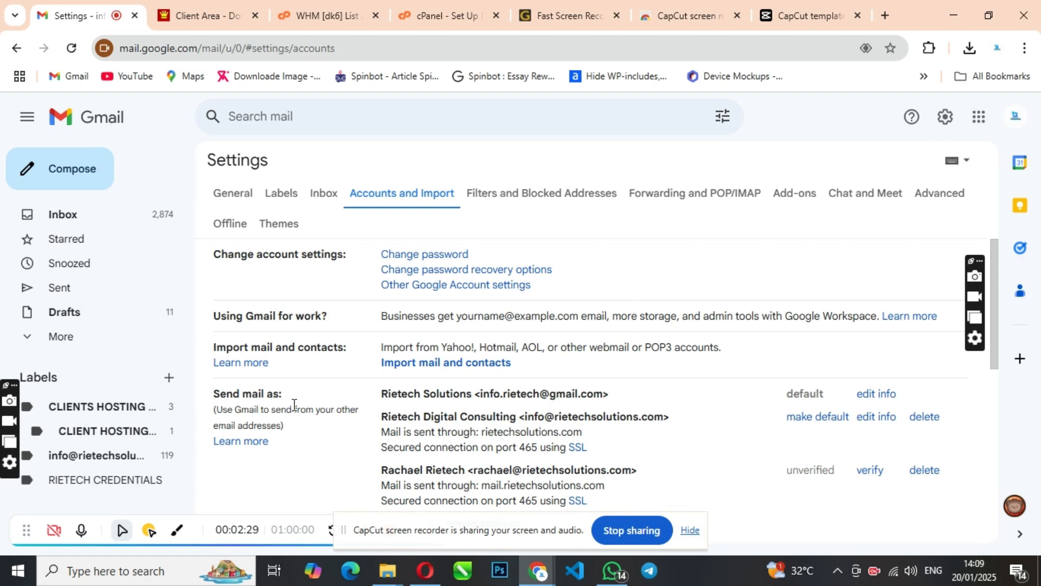
pyautogui.scroll(-1, 288, 407)
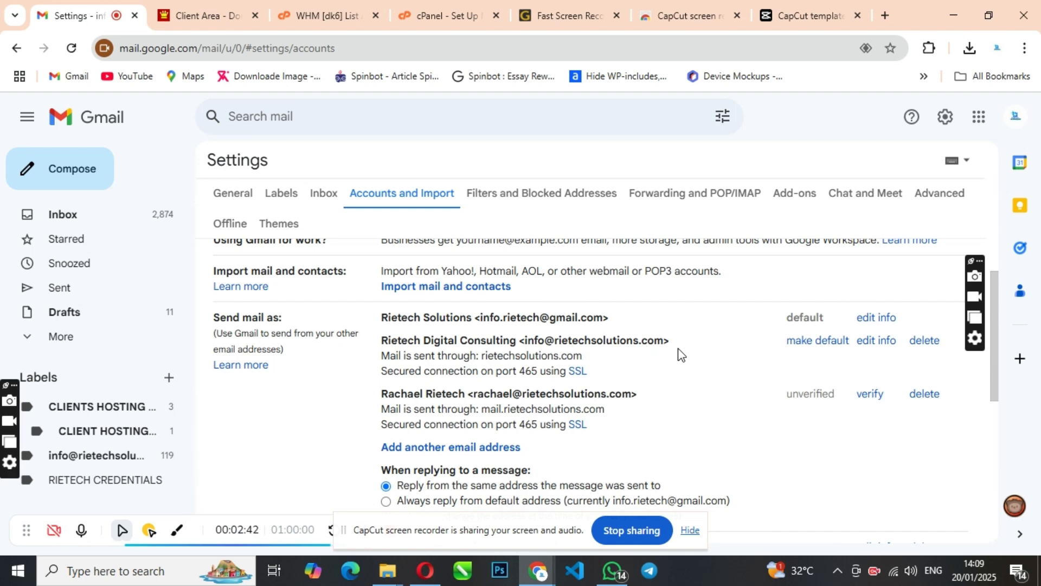
pyautogui.scroll(-1, 465, 393)
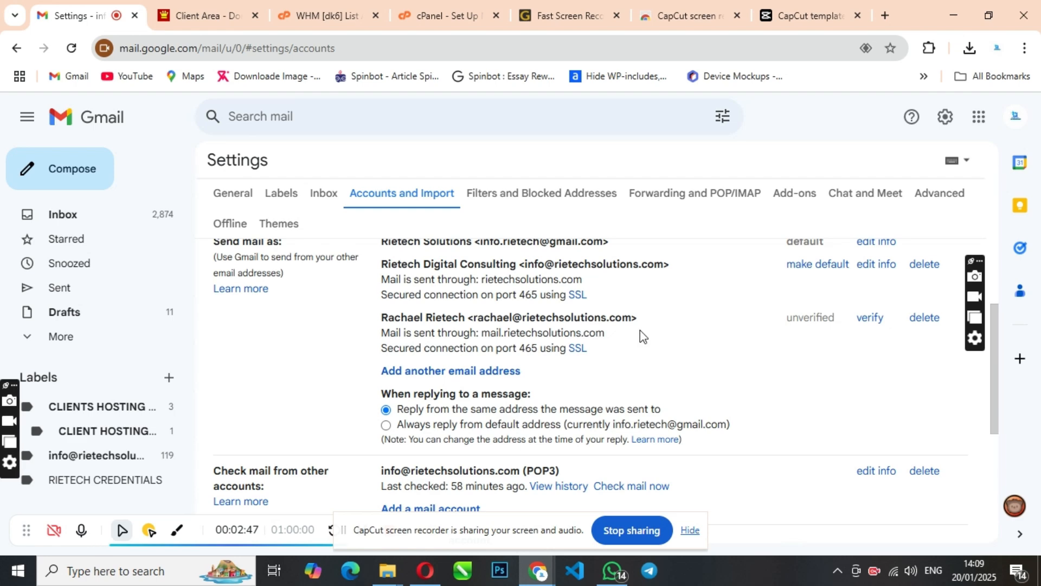
pyautogui.scroll(1, 823, 337)
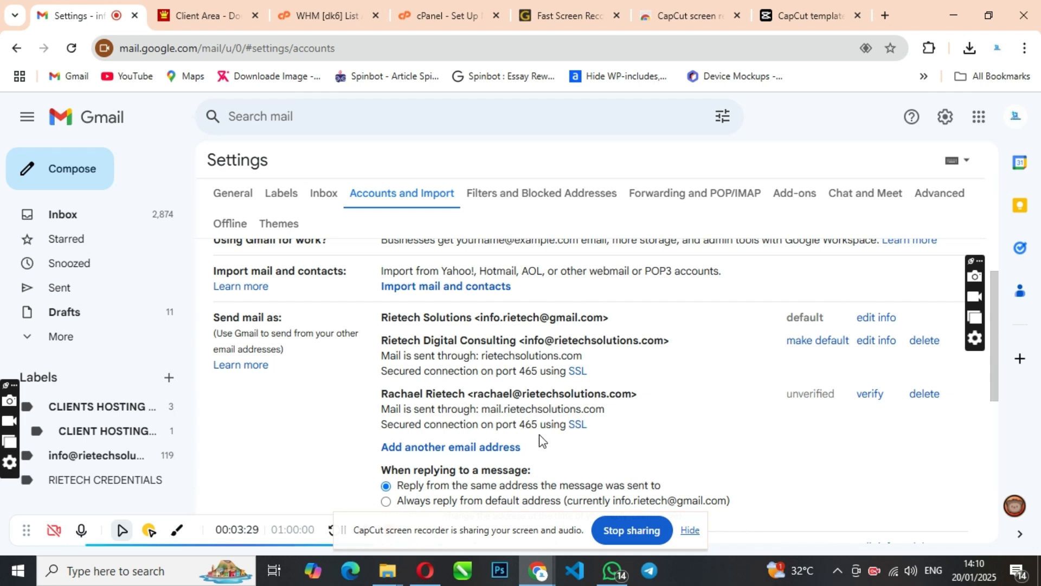
pyautogui.scroll(-1, 467, 427)
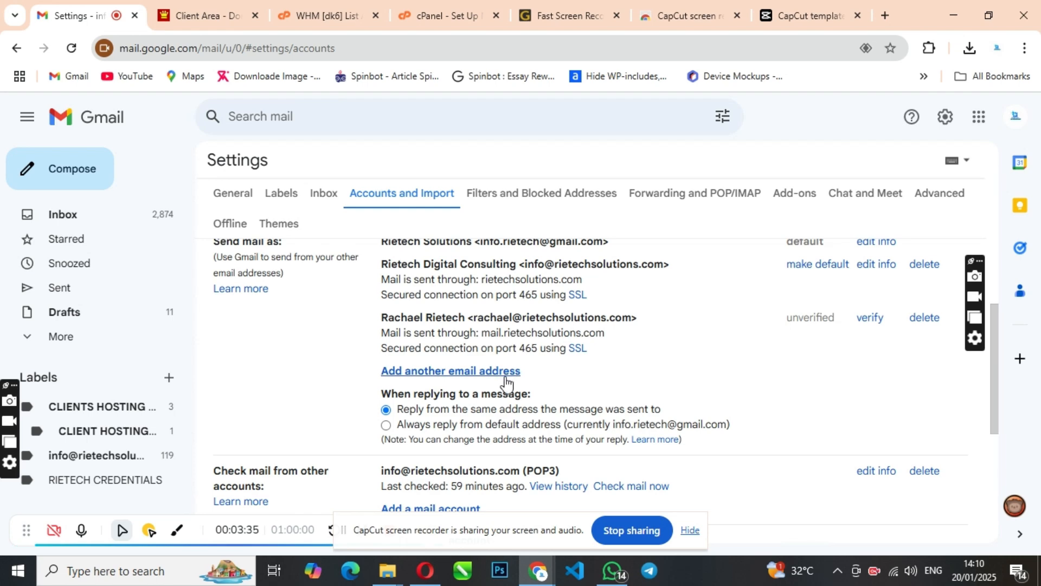
# Open the Add another email address window and position it over the settings page.
pyautogui.click(460, 372)
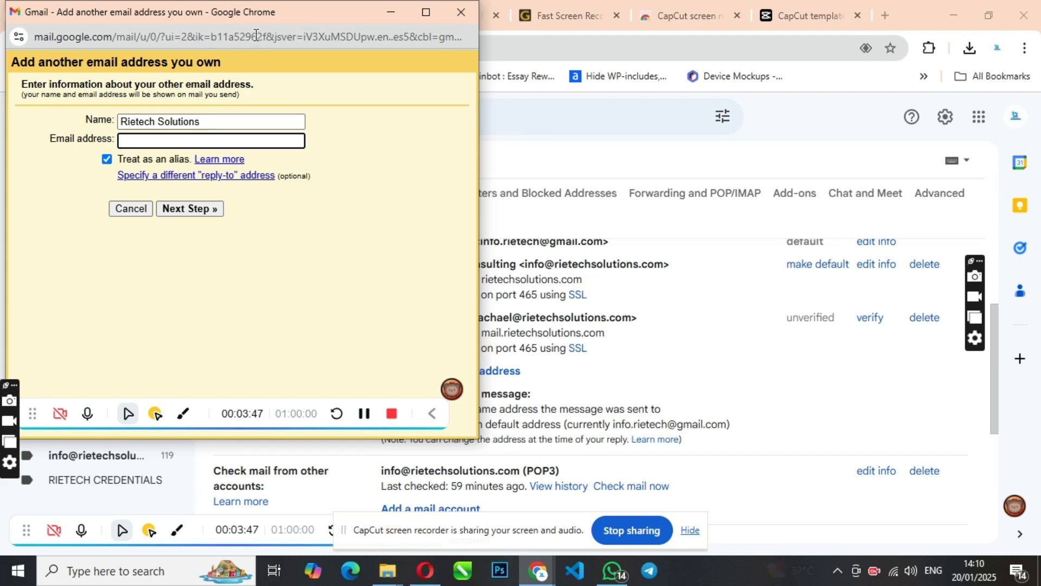
pyautogui.moveTo(289, 15); pyautogui.dragTo(904, 142)
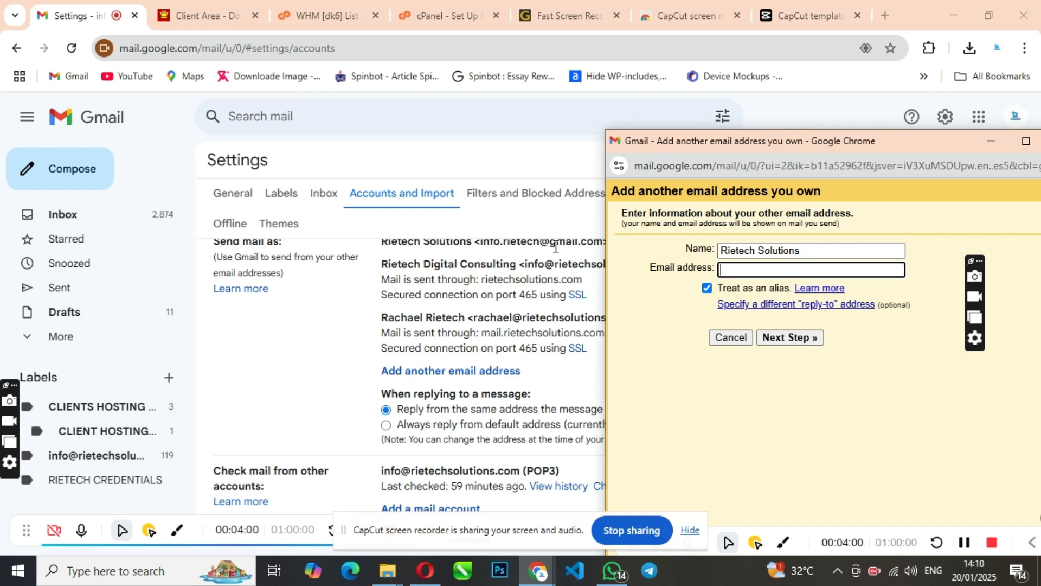
pyautogui.moveTo(912, 149); pyautogui.dragTo(506, 102)
# Replace the name with Customer Care and enter the company help mailbox address.
pyautogui.moveTo(390, 216); pyautogui.dragTo(282, 230)
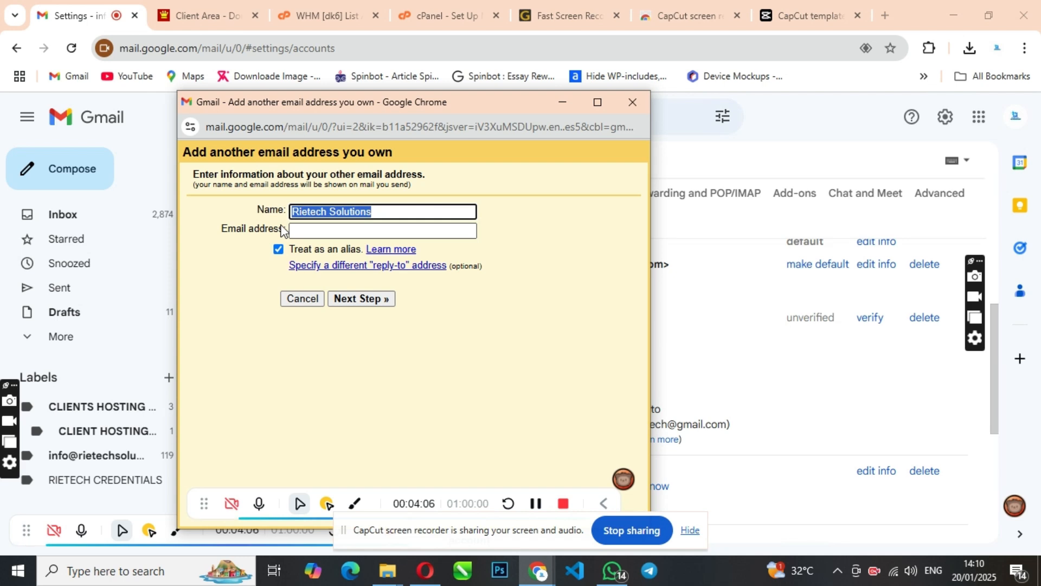
pyautogui.write('C')
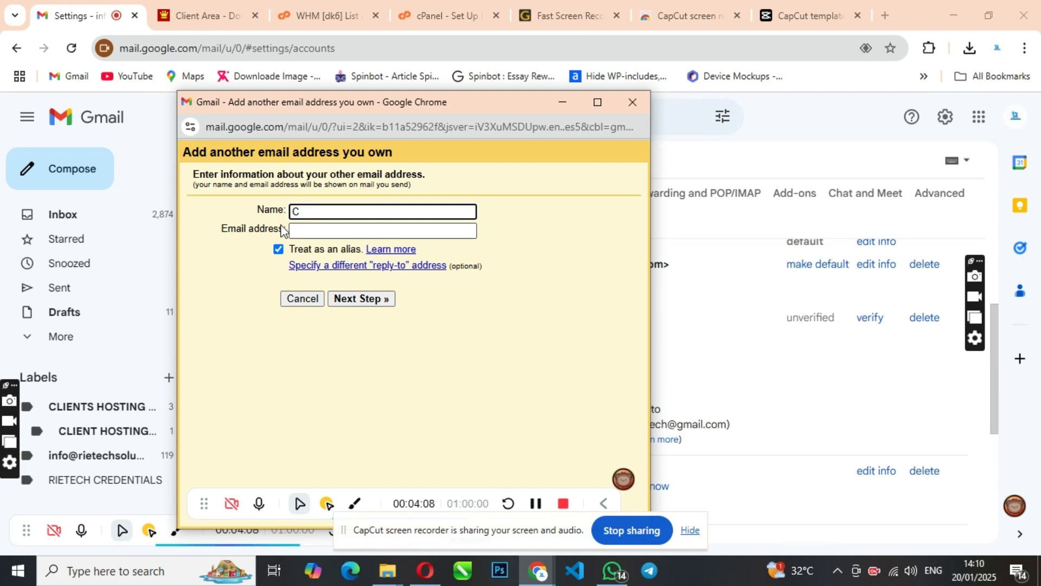
pyautogui.write('ustomer Care')
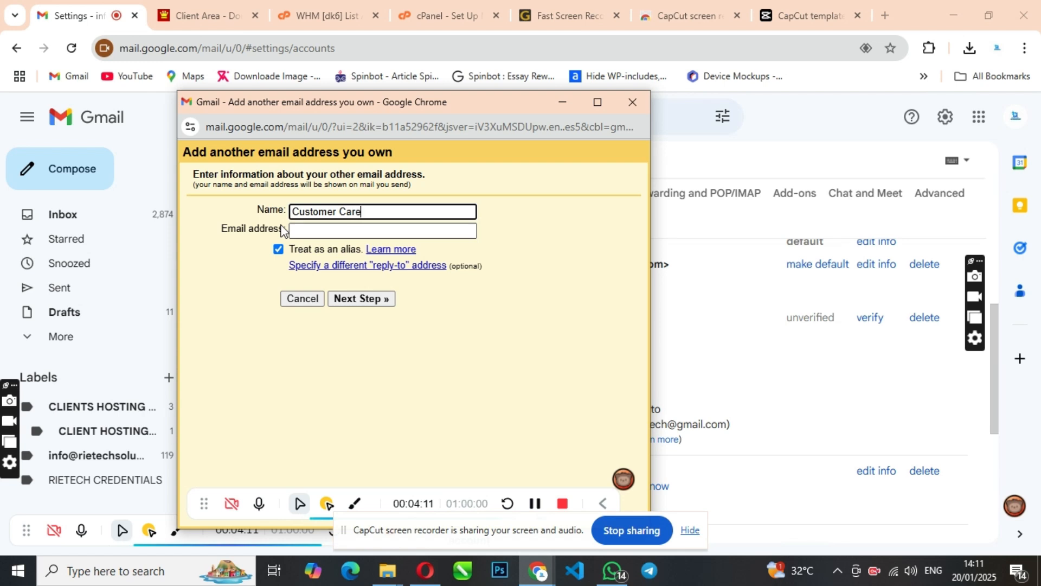
pyautogui.click(331, 231)
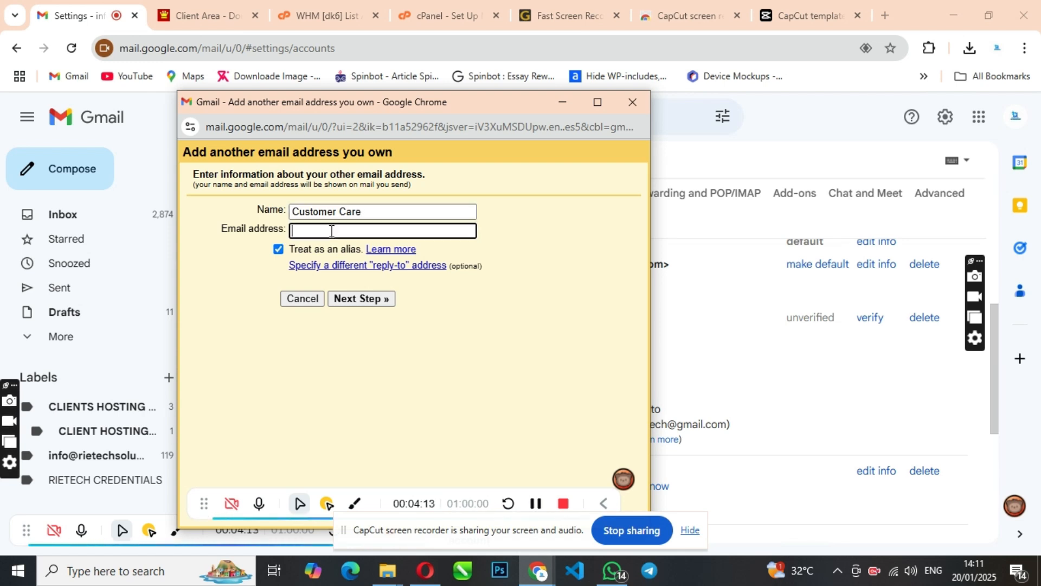
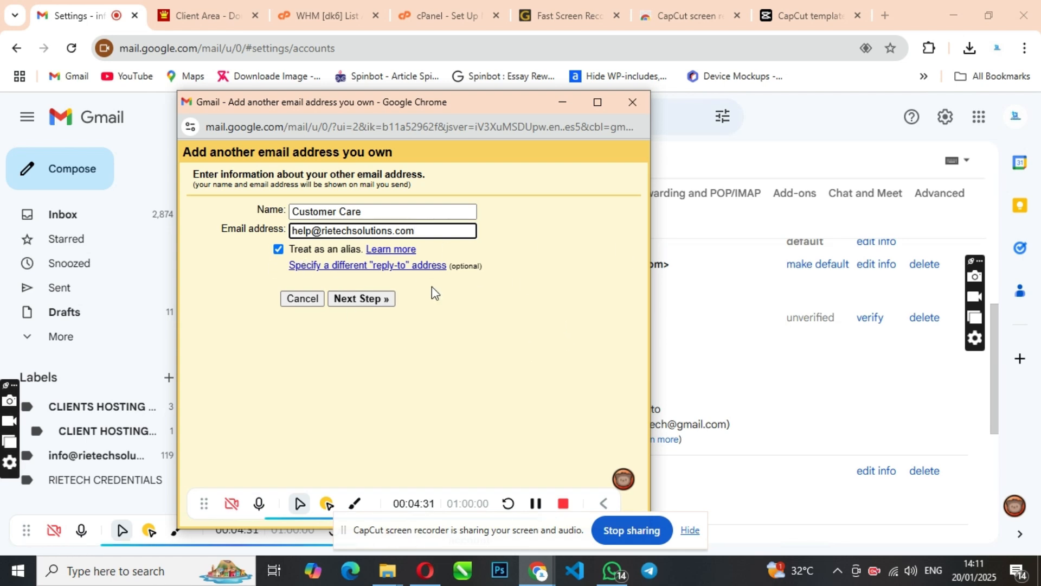
# Advance to the SMTP step showing server rietechsolutions.com, port 587 and TLS.
pyautogui.click(362, 298)
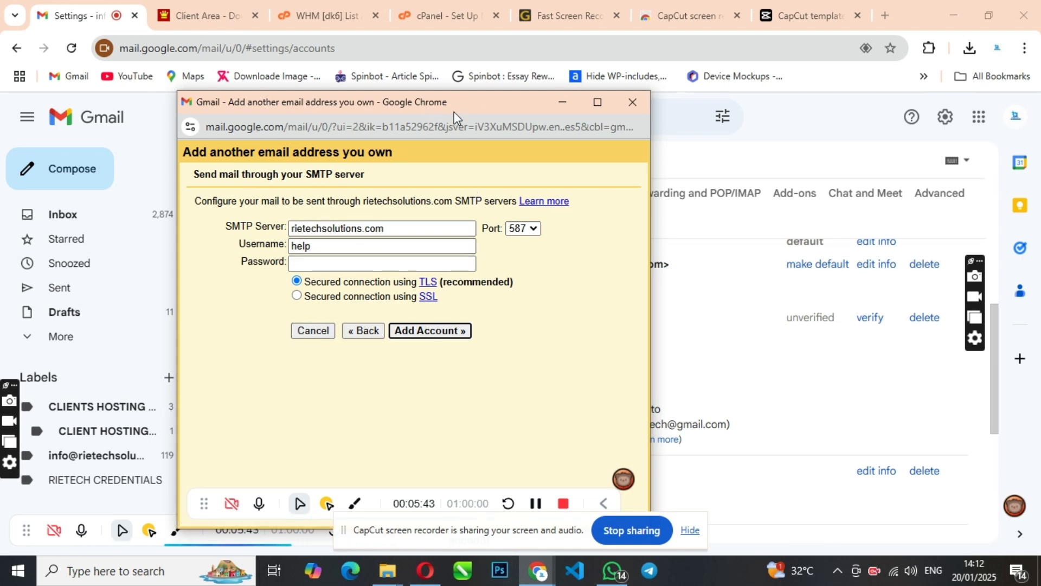
pyautogui.moveTo(455, 111); pyautogui.dragTo(428, 136)
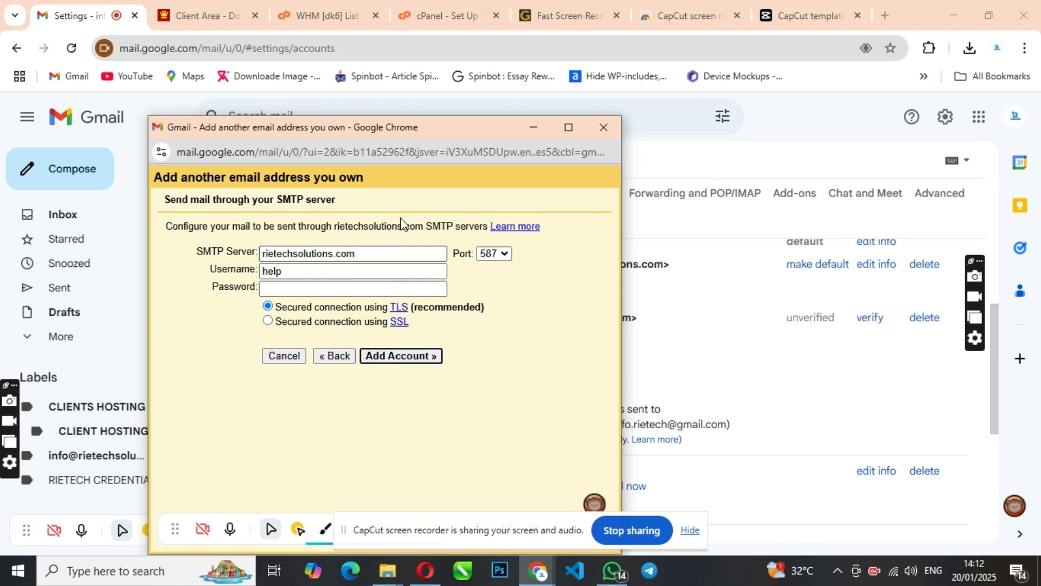
# From cPanel Tools, open Email Accounts listing the eight rietechsolutions.com mailboxes.
pyautogui.click(451, 10)
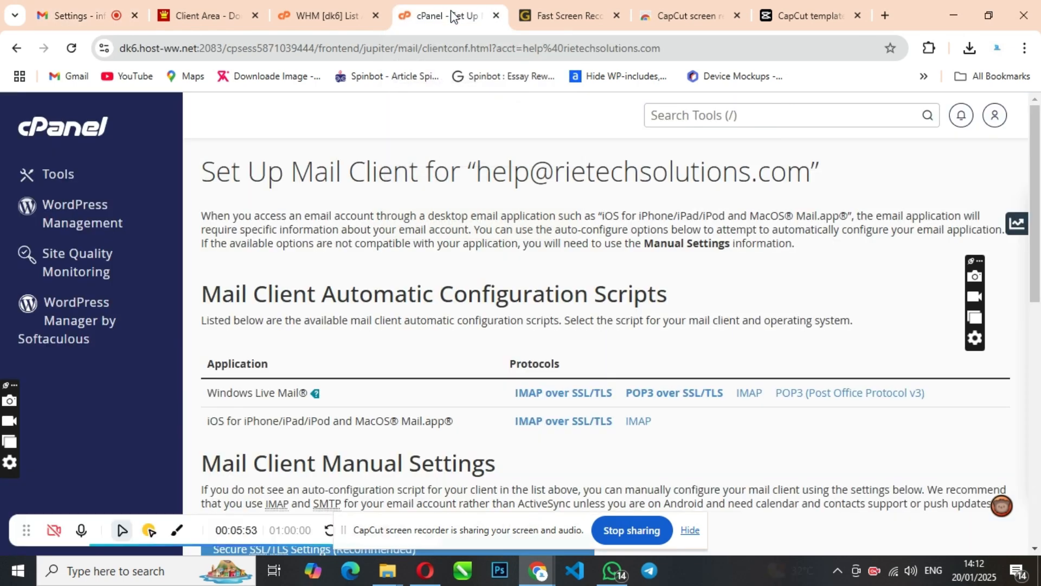
pyautogui.scroll(-5, 529, 330)
pyautogui.scroll(5, 529, 329)
pyautogui.click(121, 129)
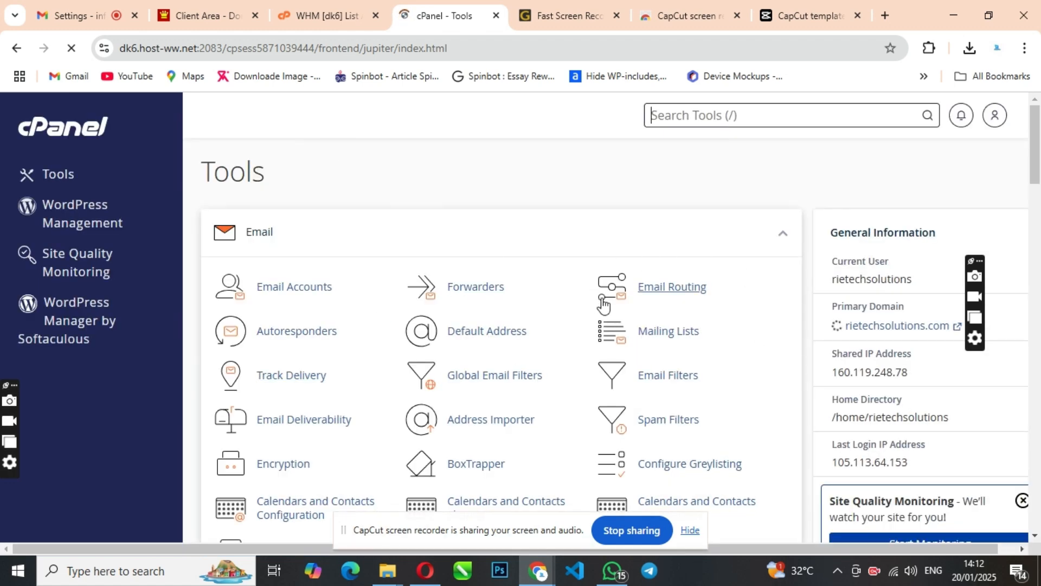
pyautogui.scroll(-3, 632, 323)
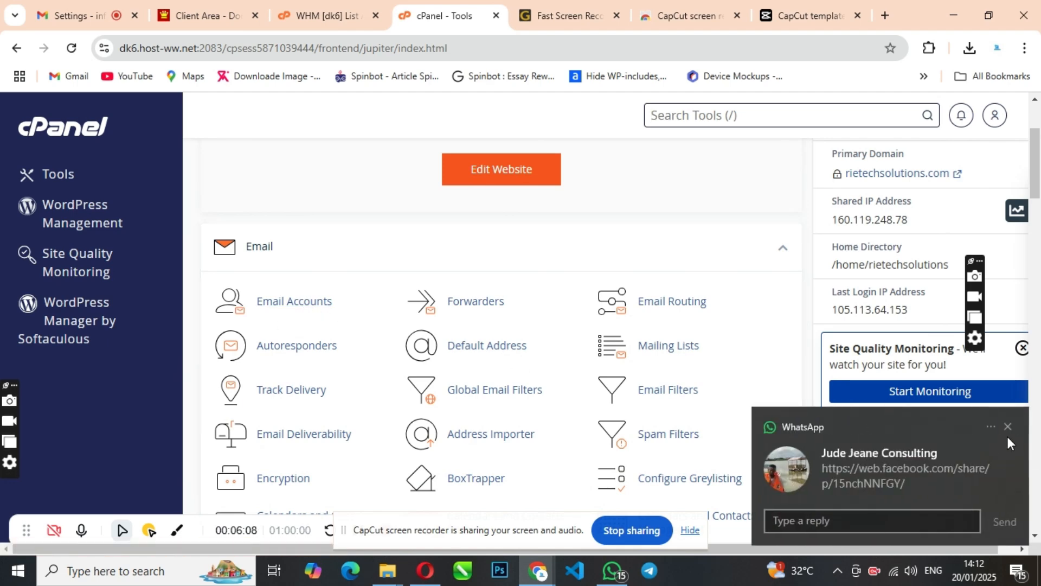
pyautogui.click(1006, 427)
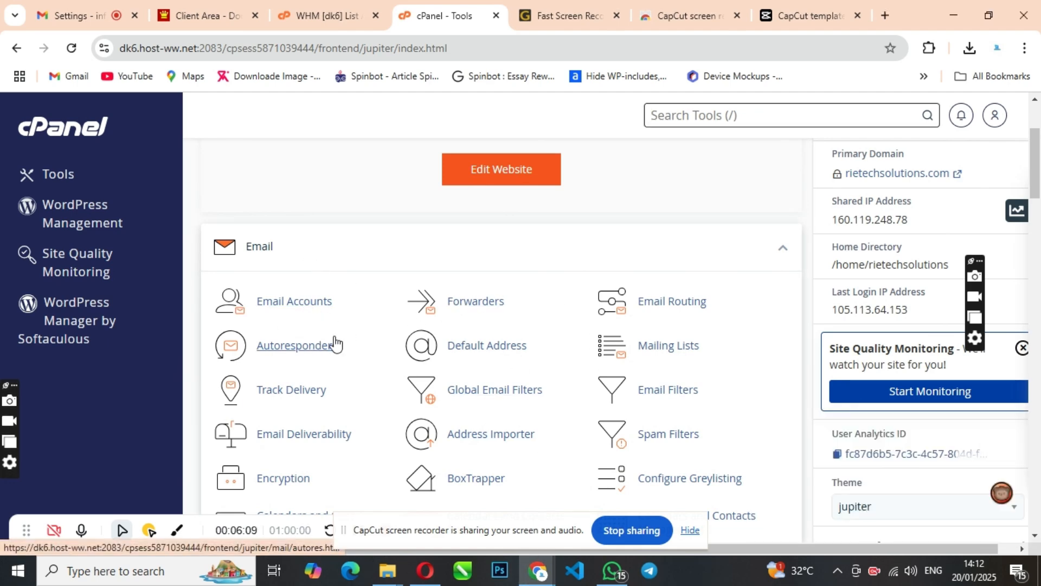
pyautogui.scroll(-3, 380, 347)
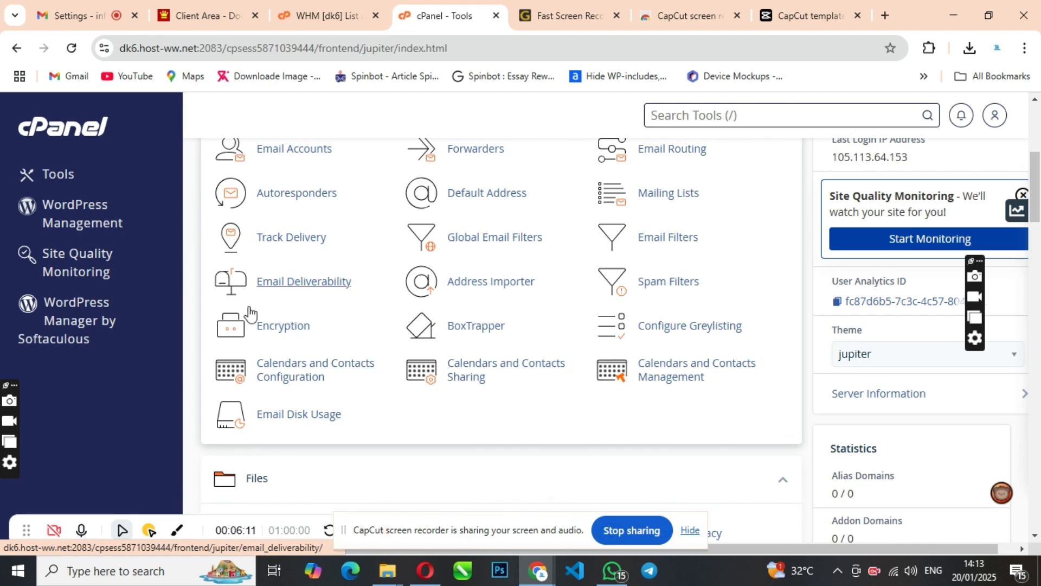
pyautogui.scroll(4, 462, 332)
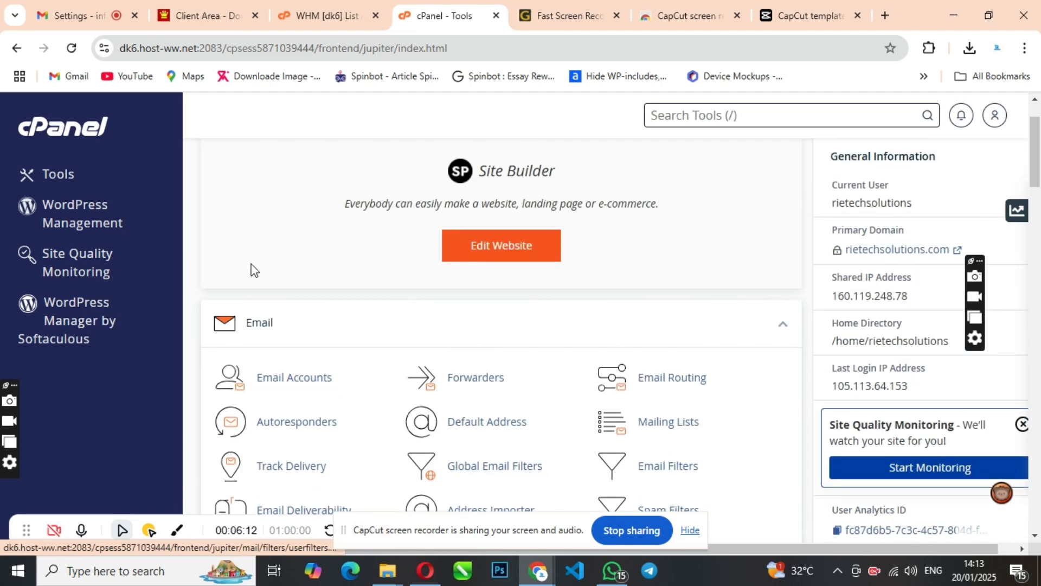
pyautogui.click(301, 387)
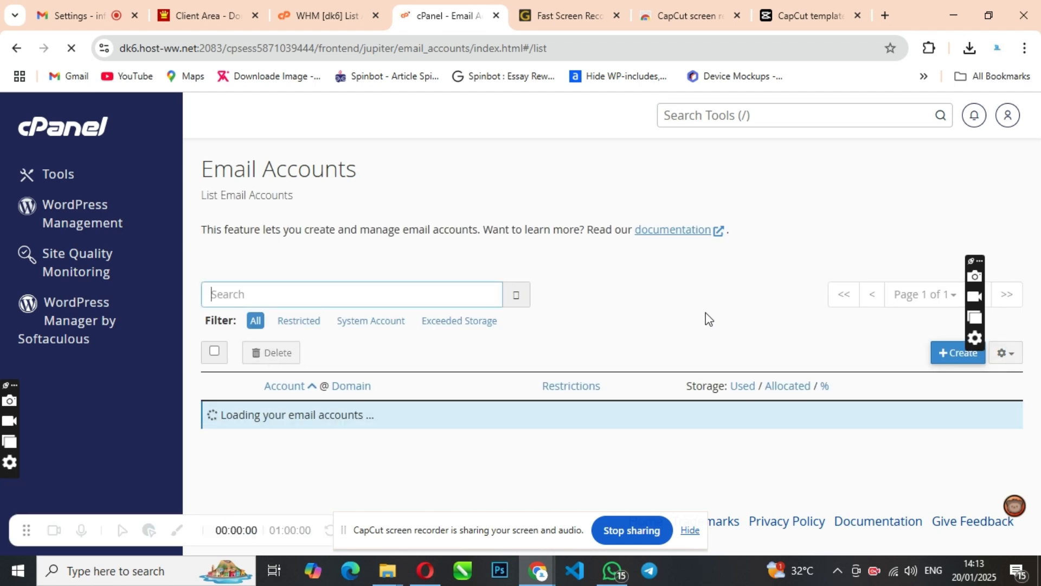
pyautogui.scroll(-3, 539, 382)
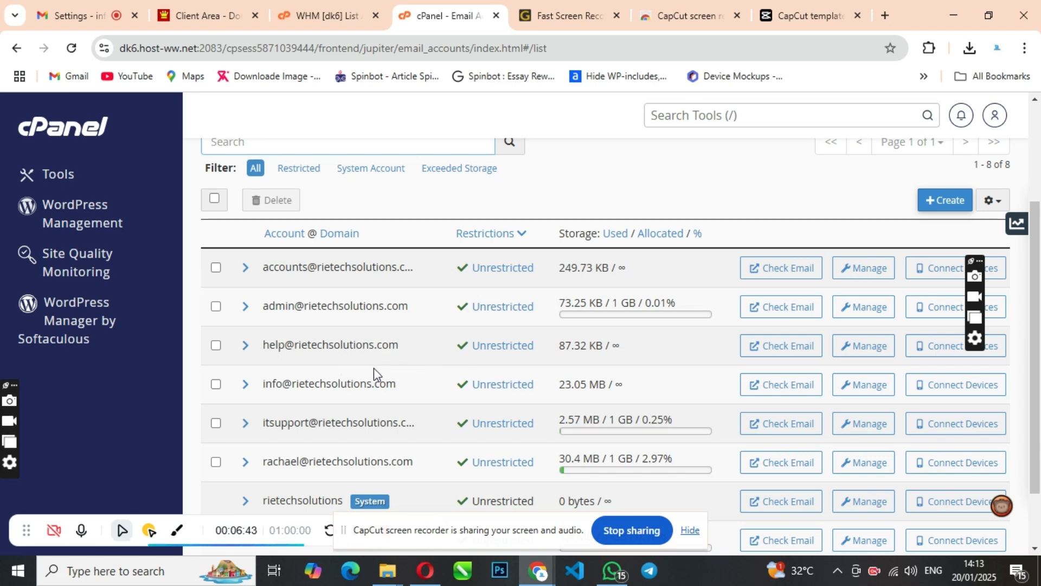
# Show the help mailbox's manual settings: mail.rietechsolutions.com, IMAP 993, POP3 995, SMTP 465 SSL/TLS.
pyautogui.click(932, 353)
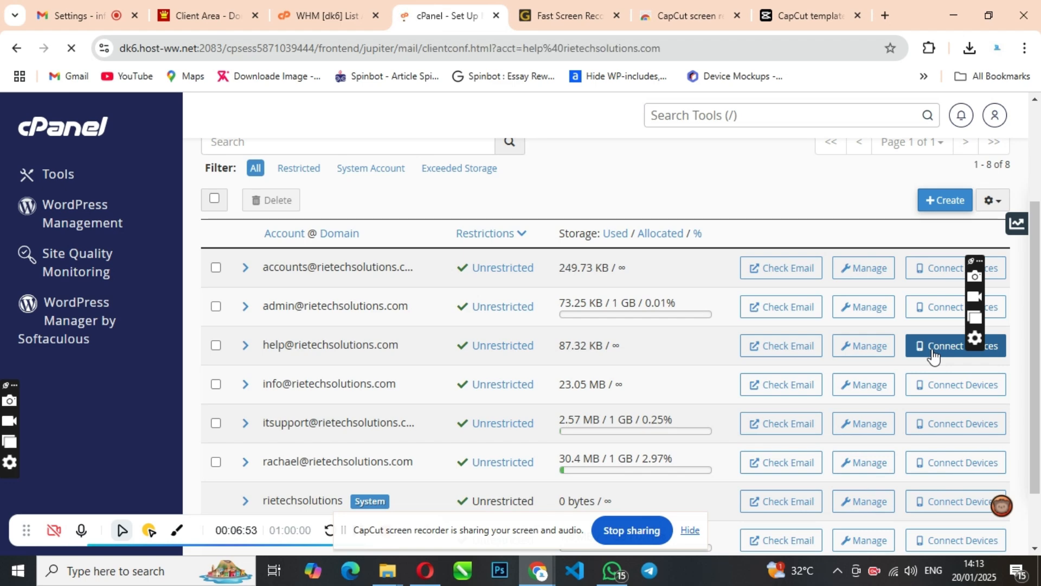
pyautogui.scroll(-7, 501, 323)
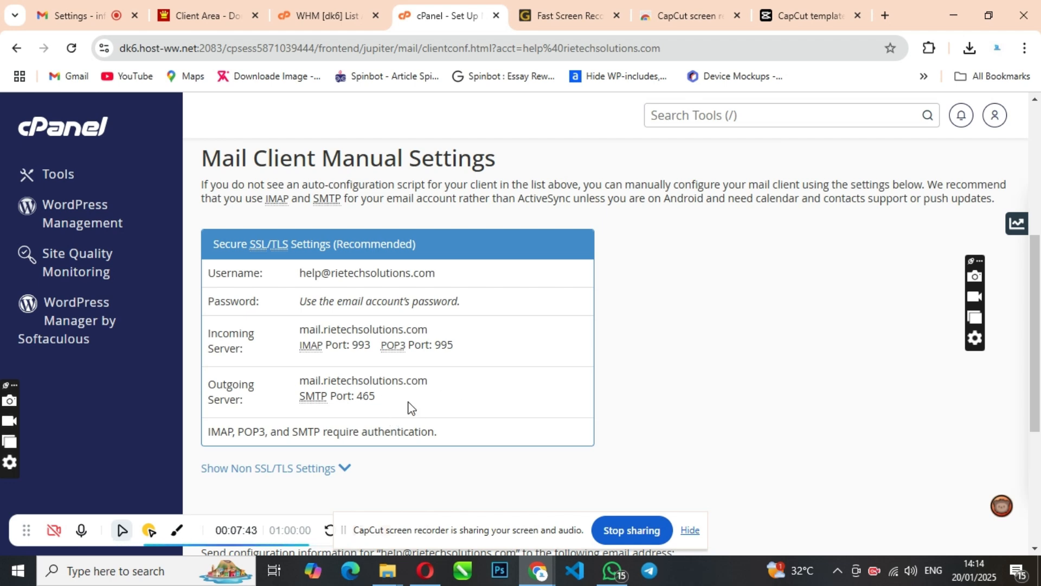
# Select the outgoing server hostname mail.rietechsolutions.com.
pyautogui.moveTo(429, 382); pyautogui.dragTo(301, 385)
pyautogui.hotkey('ctrl', 'c')
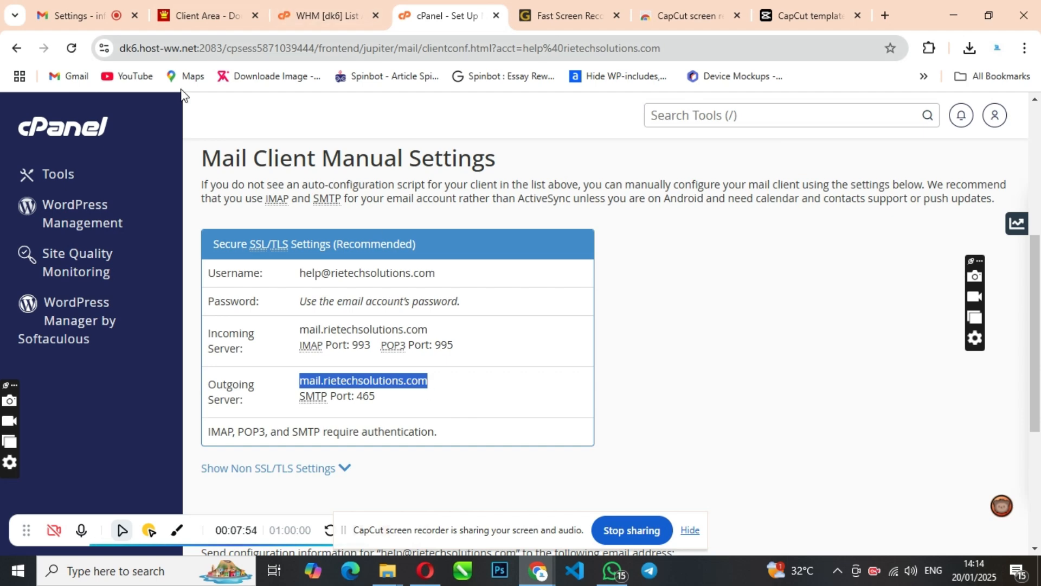
# Replace the Gmail SMTP server with mail.rietechsolutions.com.
pyautogui.click(538, 570)
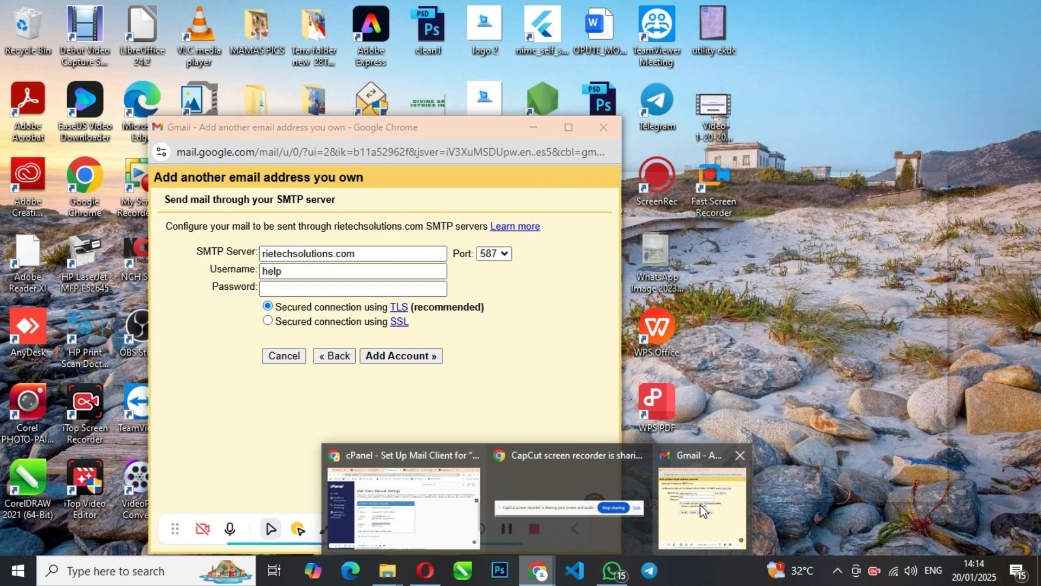
pyautogui.click(701, 504)
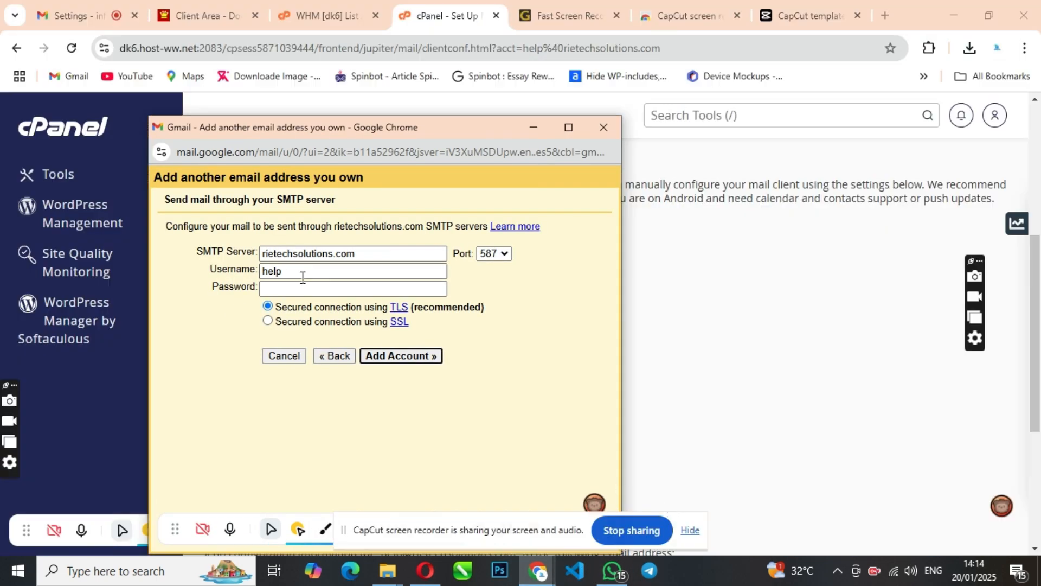
pyautogui.moveTo(366, 252); pyautogui.dragTo(277, 253)
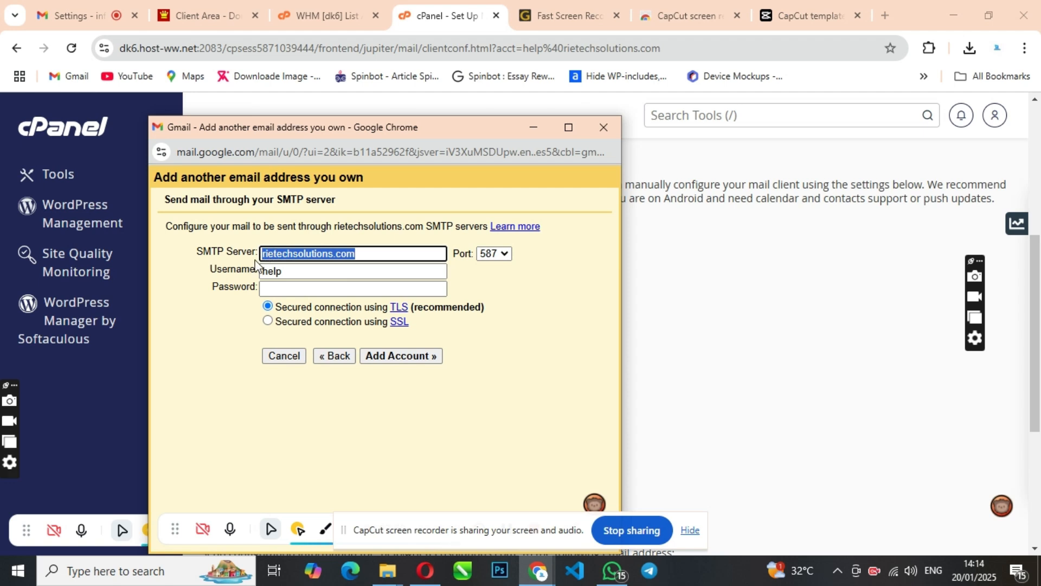
pyautogui.hotkey('ctrl', 'v')
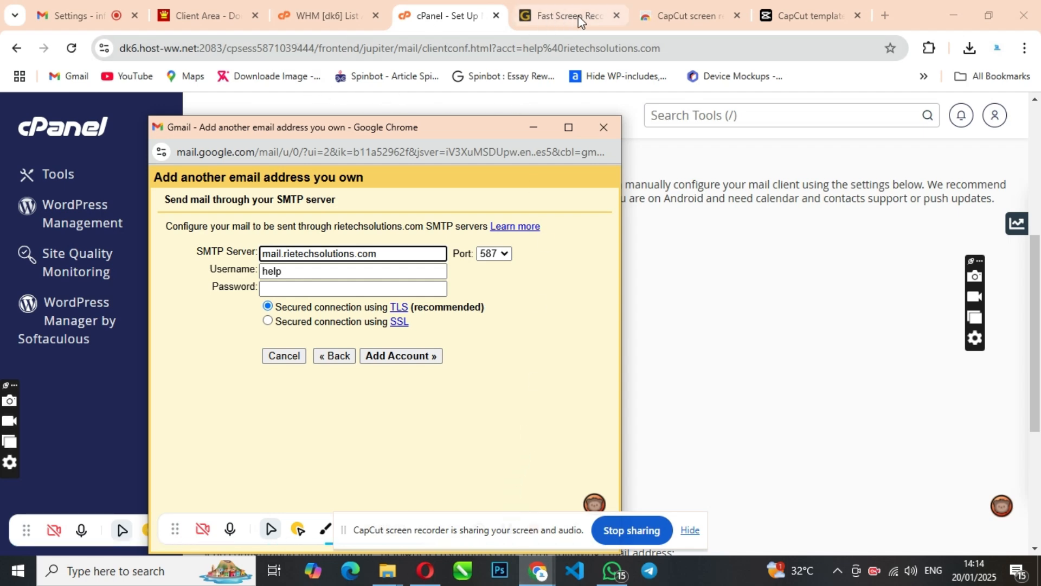
# Set the username to the help mailbox's full address copied from cPanel, without a leading space.
pyautogui.click(434, 17)
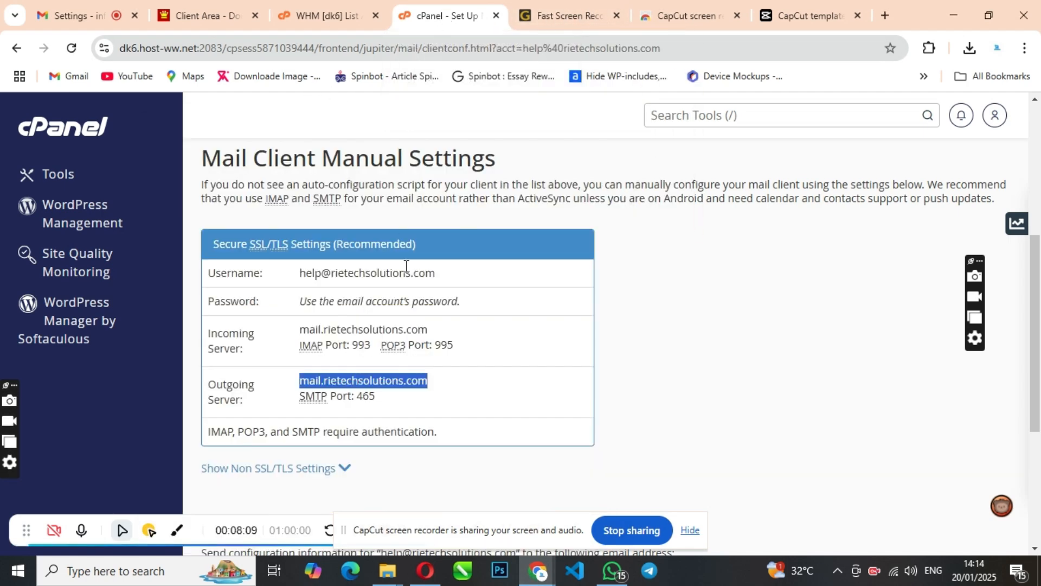
pyautogui.moveTo(441, 275); pyautogui.dragTo(293, 279)
pyautogui.hotkey('ctrl', 'c')
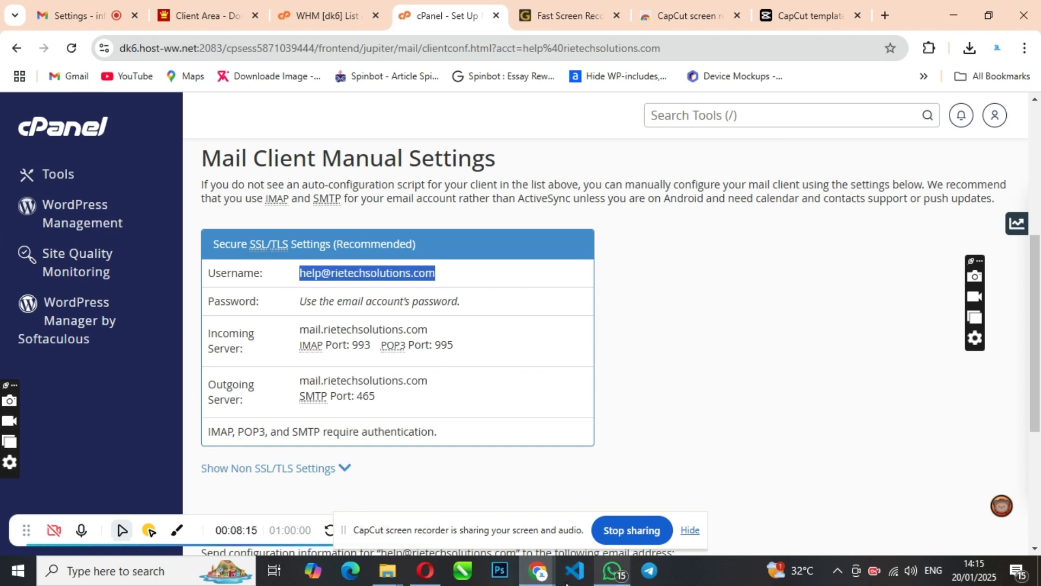
pyautogui.moveTo(537, 572)
pyautogui.click(676, 509)
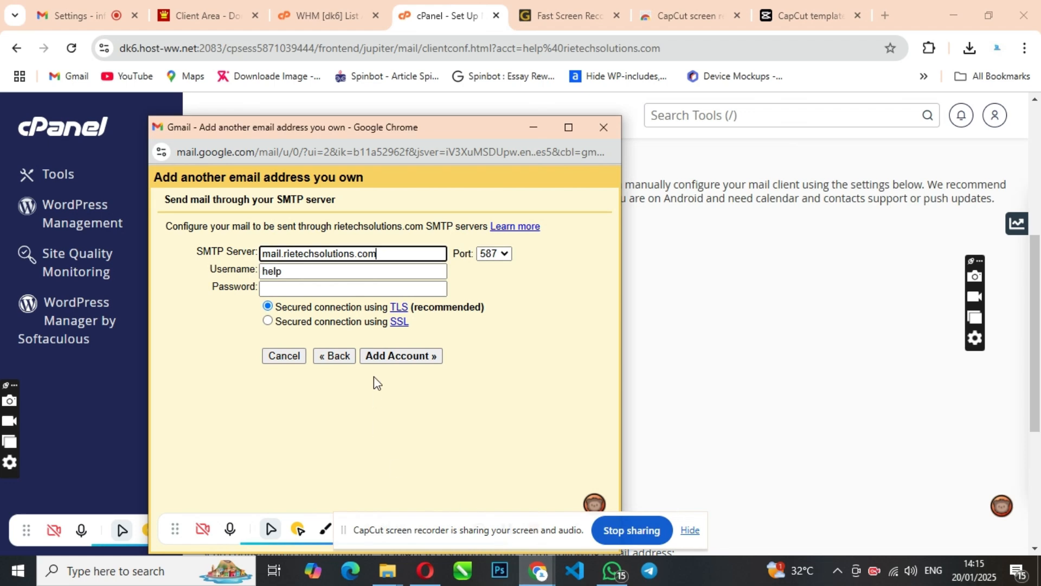
pyautogui.doubleClick(267, 271)
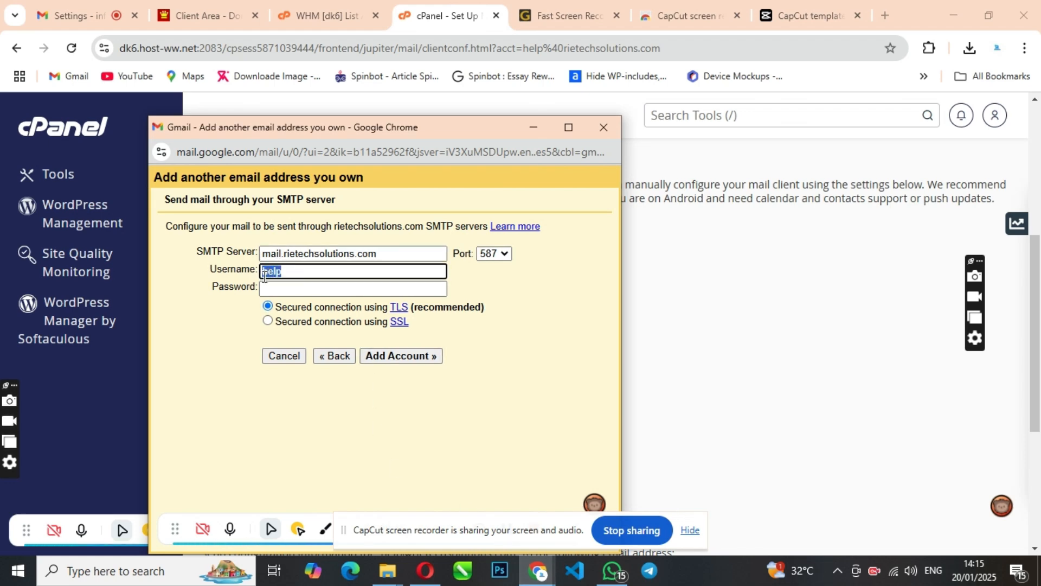
pyautogui.hotkey('ctrl', 'v')
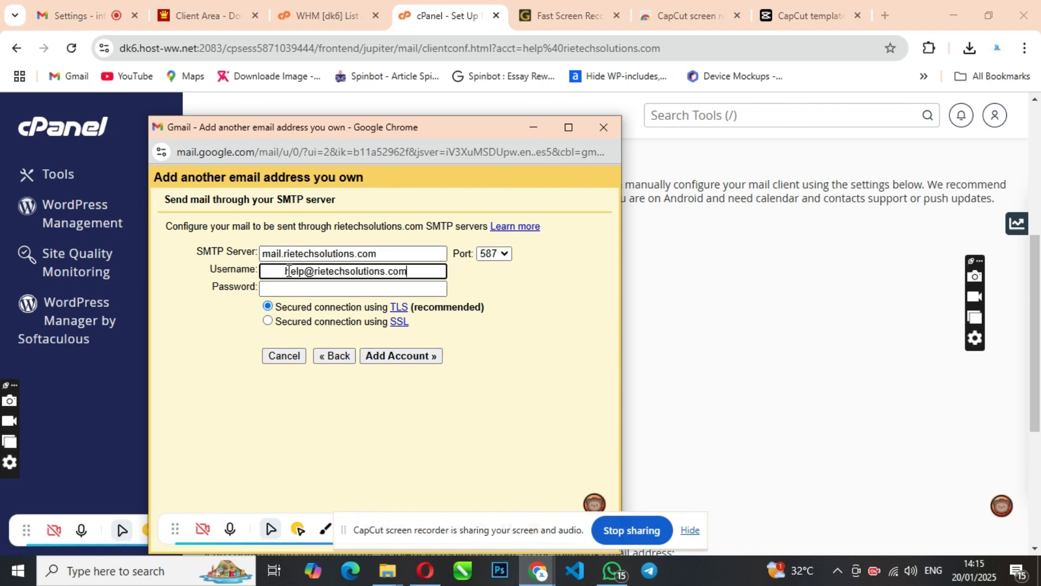
pyautogui.click(286, 272)
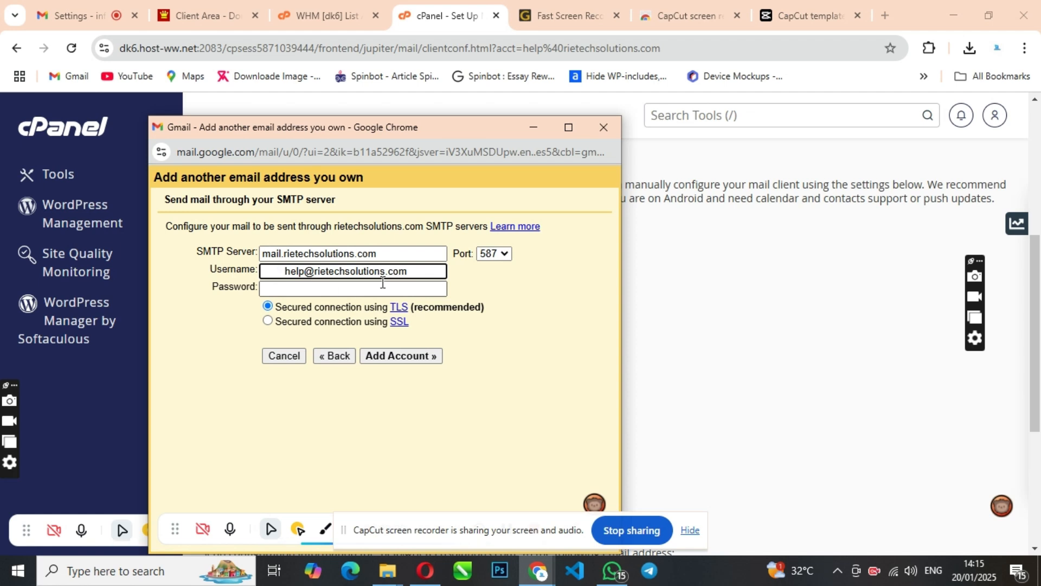
pyautogui.press('BackSpace')
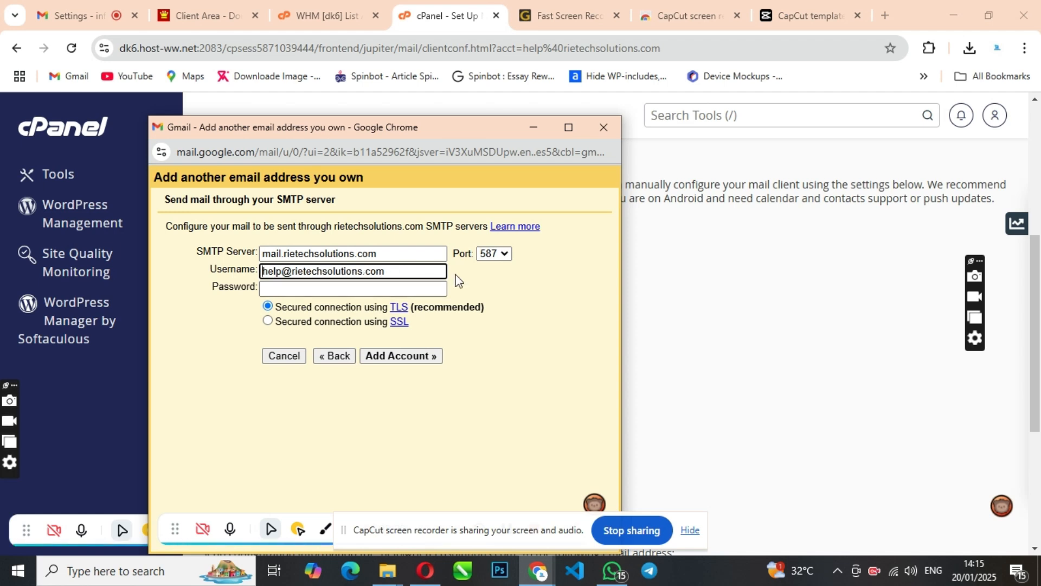
# Enter the mailbox password in the SMTP form.
pyautogui.click(307, 289)
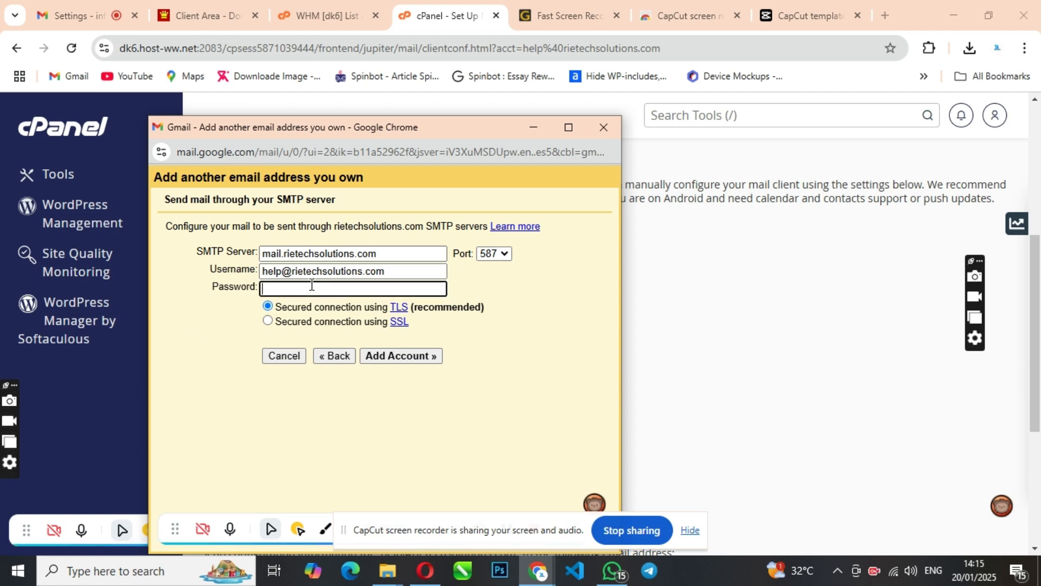
pyautogui.write('aaaaaaaaa')
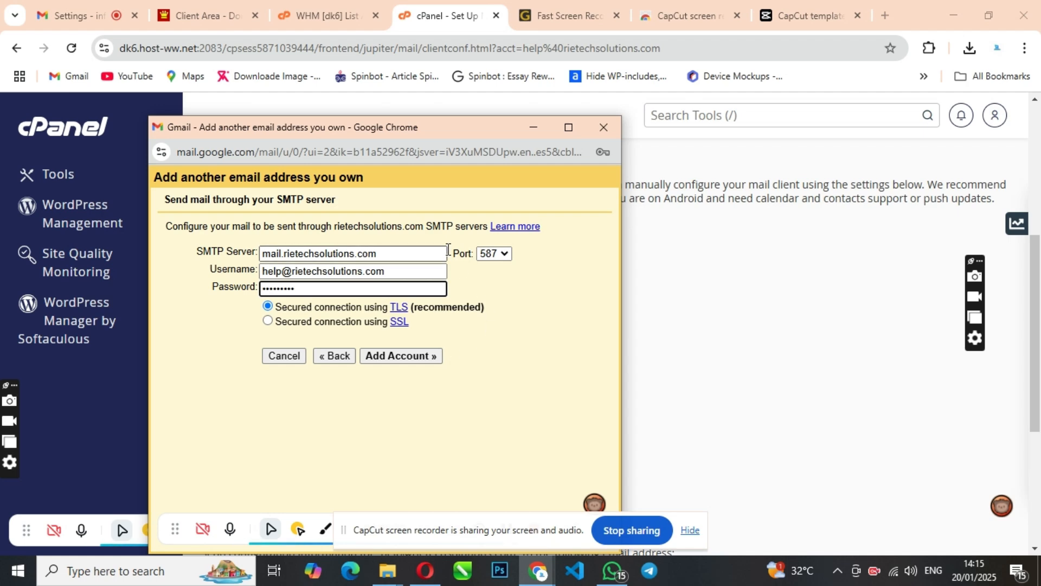
pyautogui.click(433, 21)
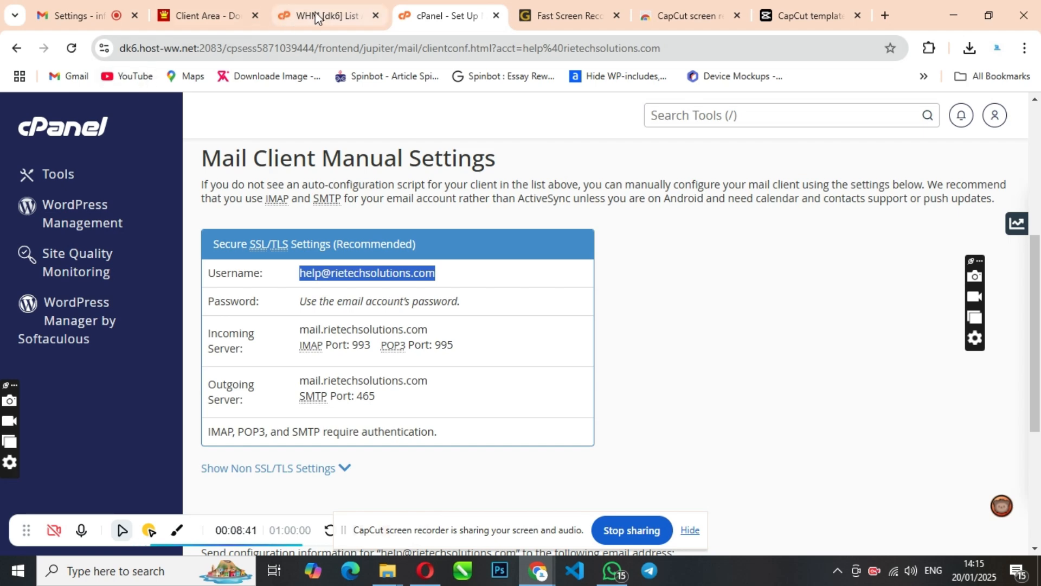
# Change the outgoing port to 465 with an SSL secured connection.
pyautogui.click(552, 571)
pyautogui.click(694, 503)
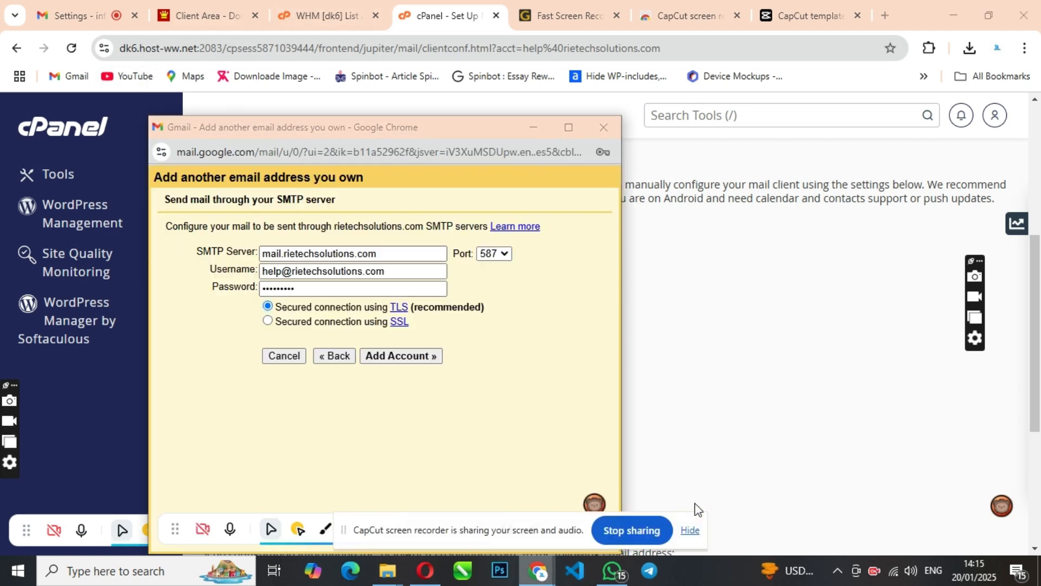
pyautogui.click(495, 255)
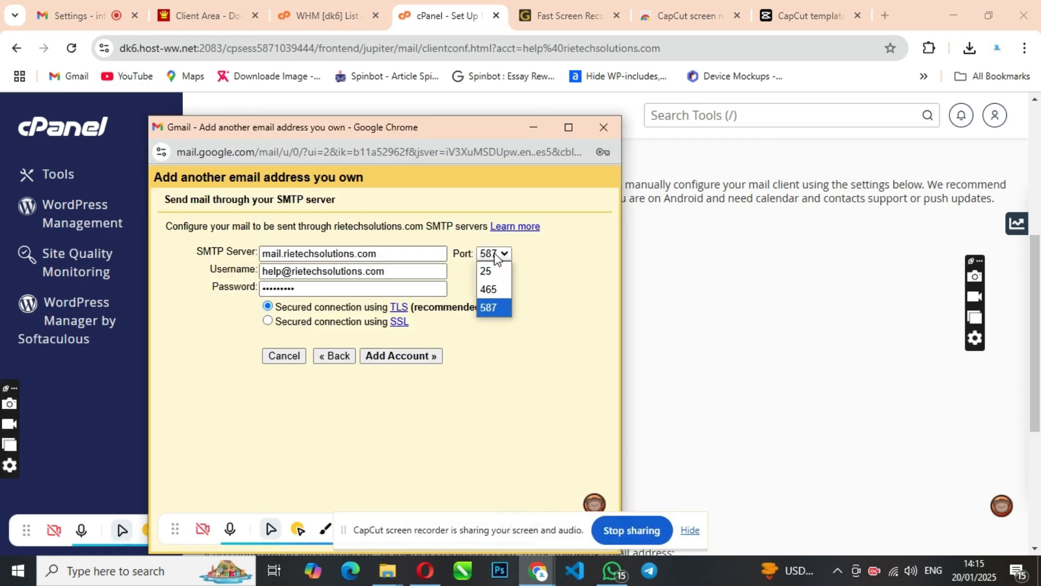
pyautogui.click(491, 289)
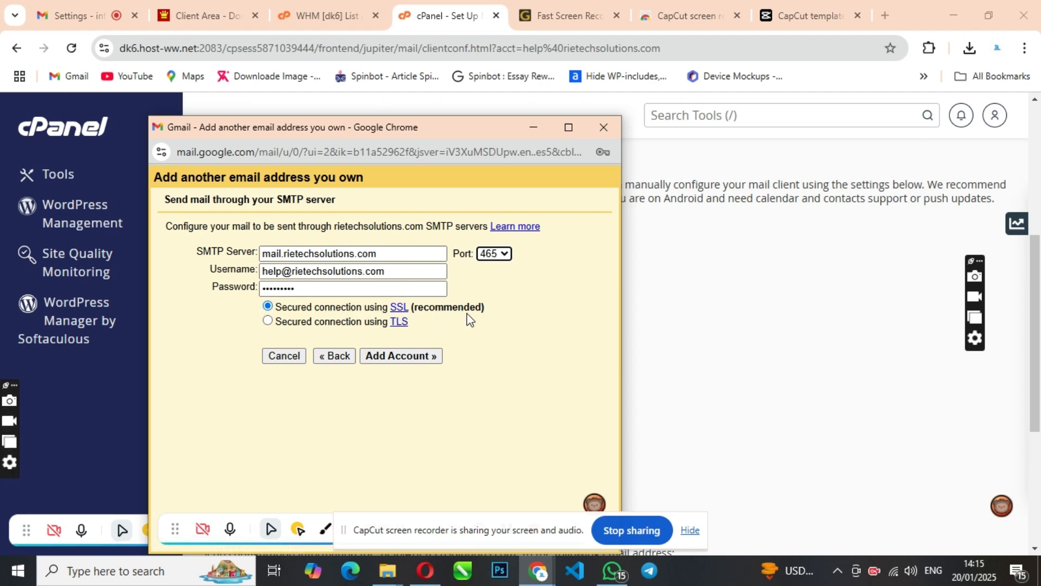
pyautogui.click(705, 326)
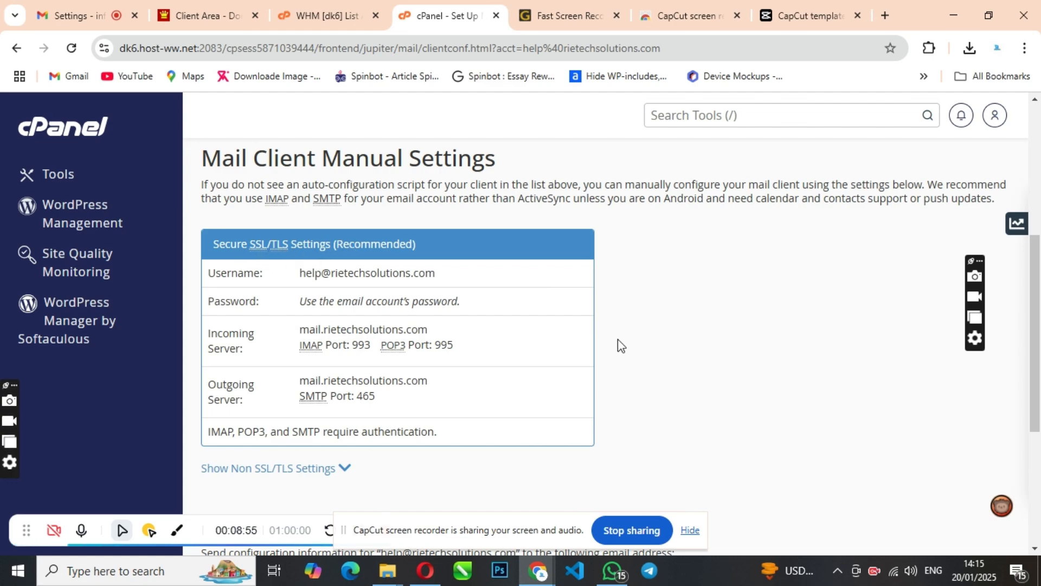
# Reveal cPanel's Non SSL/TLS mail server settings for comparison.
pyautogui.scroll(-3, 597, 345)
pyautogui.scroll(-2, 597, 344)
pyautogui.scroll(10, 532, 344)
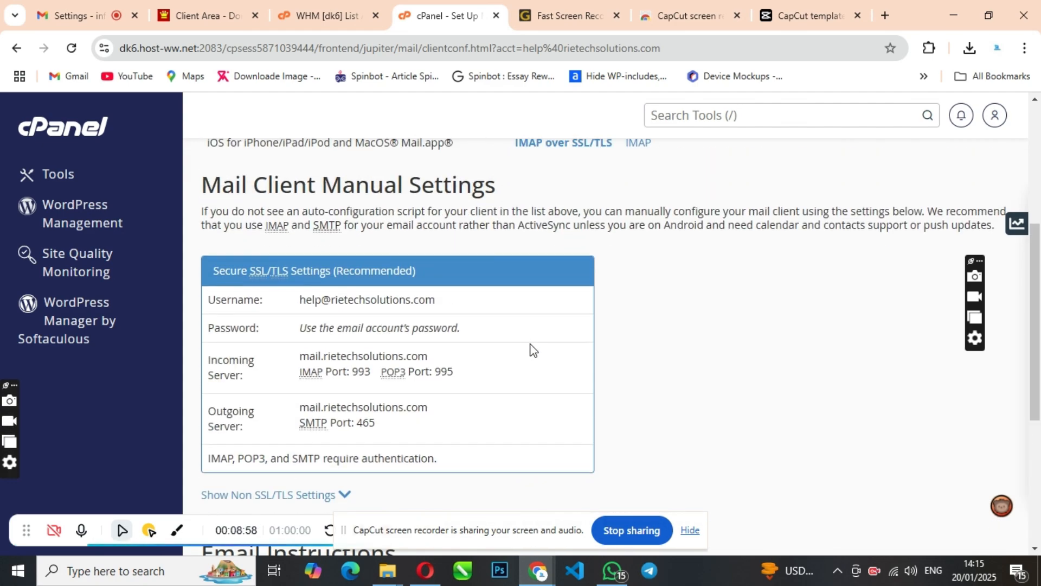
pyautogui.scroll(-10, 532, 343)
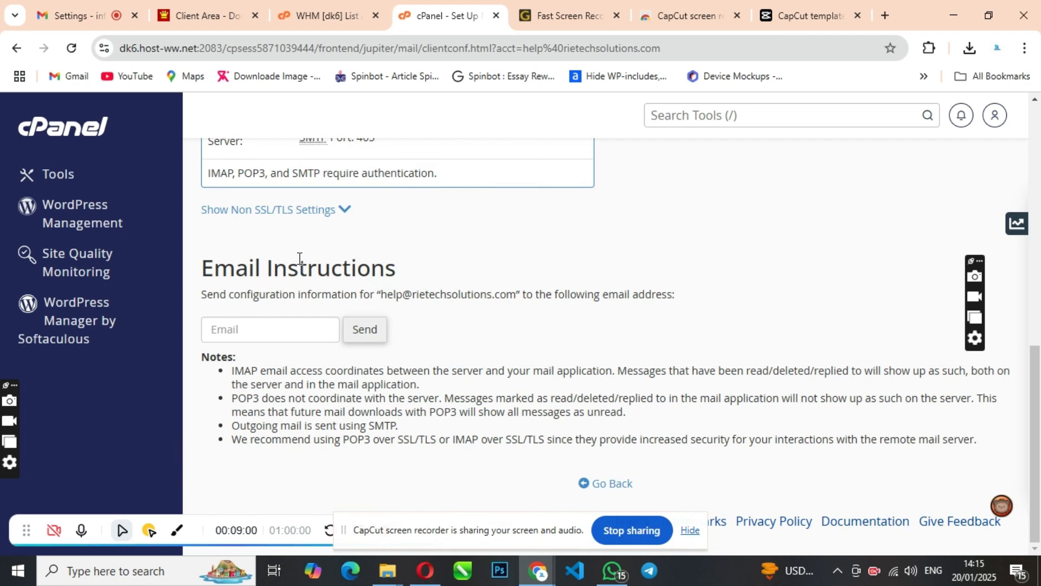
pyautogui.click(349, 212)
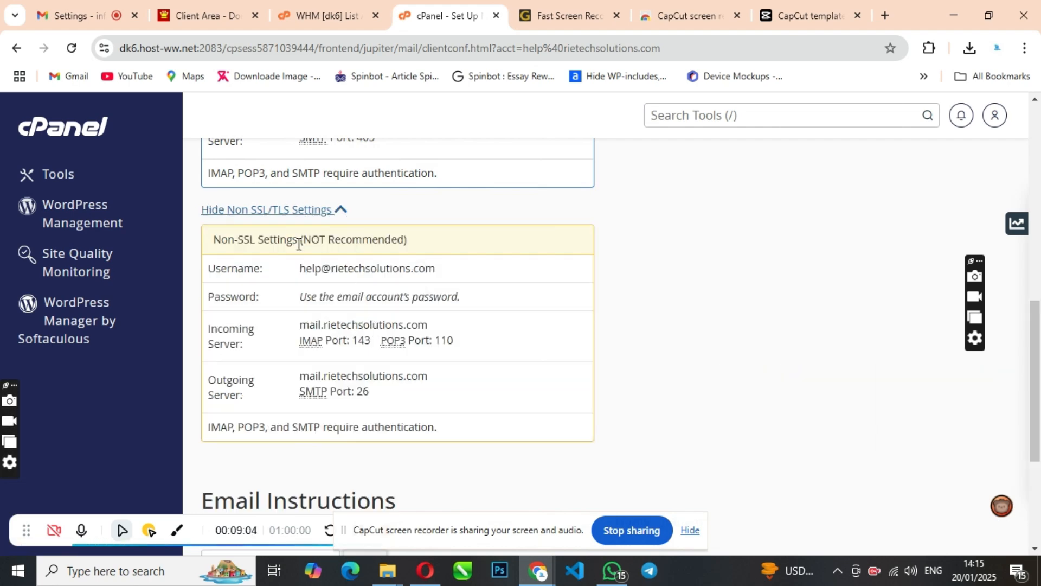
pyautogui.scroll(5, 514, 291)
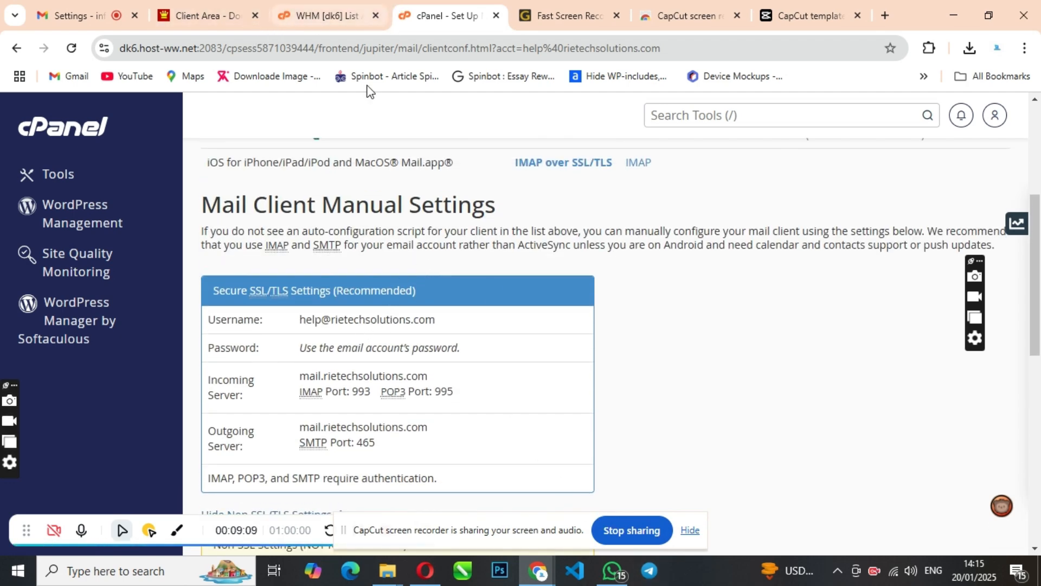
# Submit the SMTP settings for the help address, decline saving the password, and raise the confirmation popup.
pyautogui.moveTo(541, 578)
pyautogui.click(838, 516)
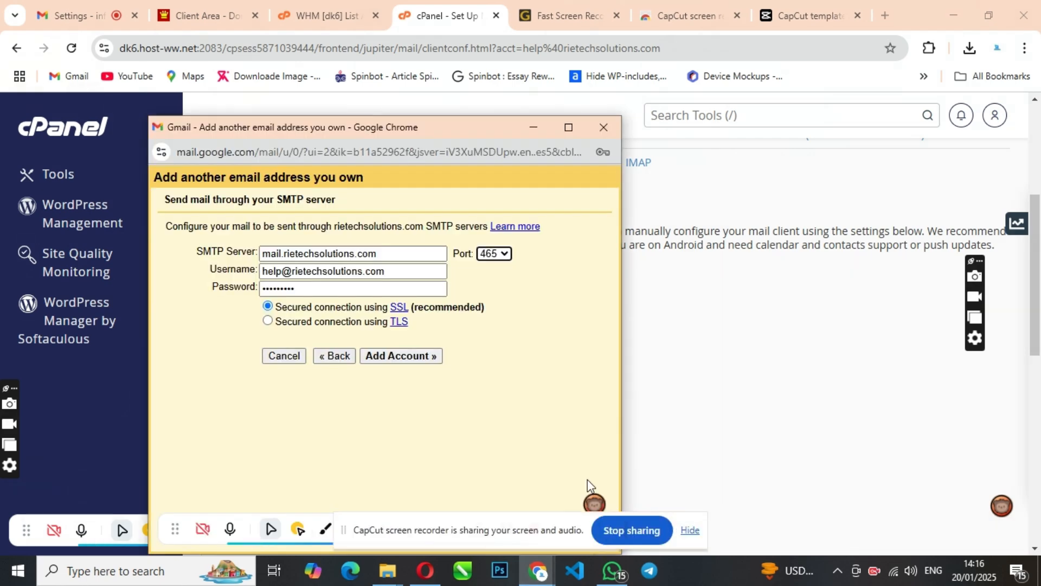
pyautogui.click(404, 357)
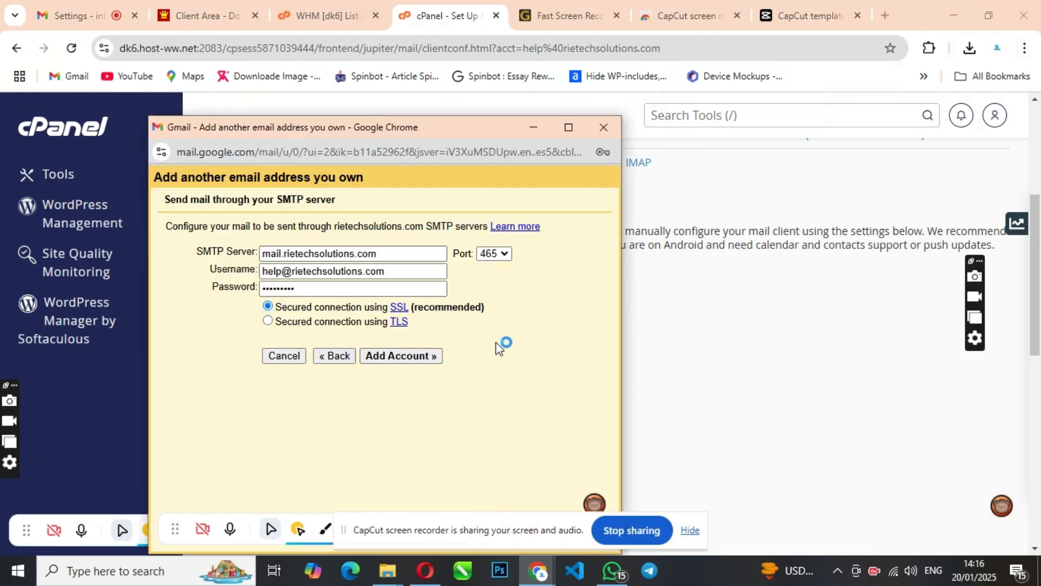
pyautogui.click(403, 356)
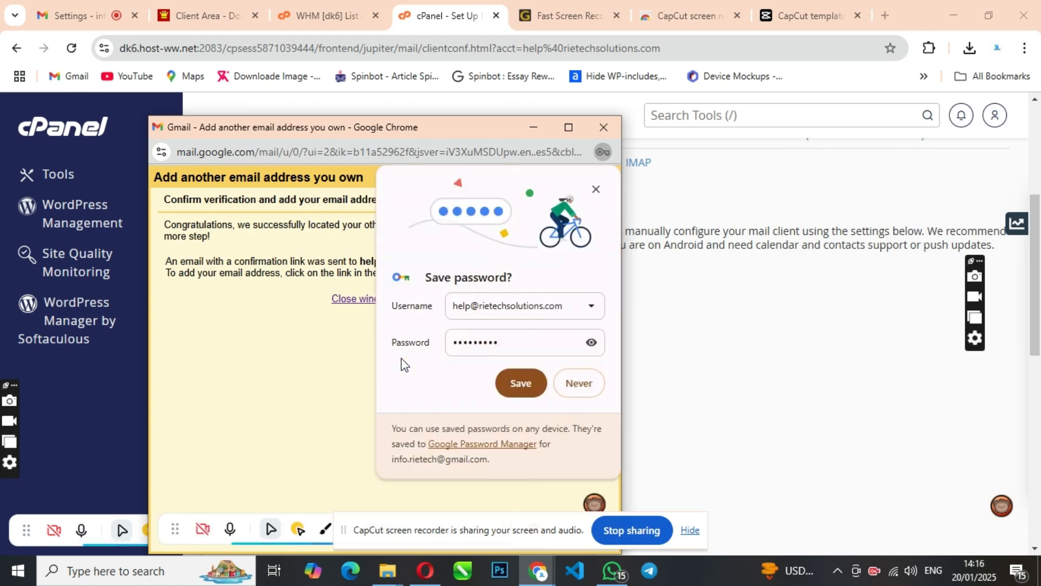
pyautogui.click(596, 189)
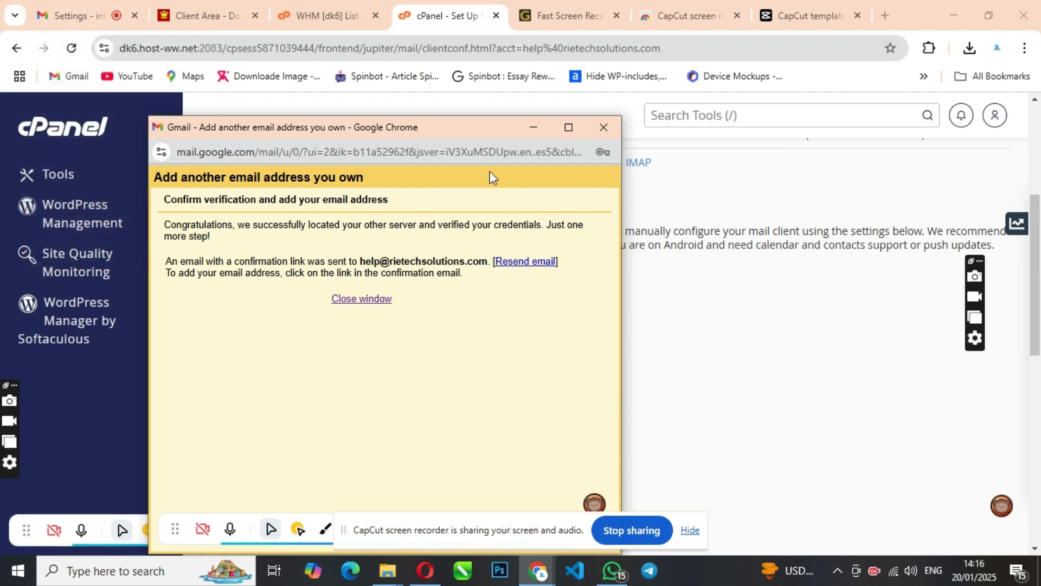
pyautogui.moveTo(450, 133); pyautogui.dragTo(445, 80)
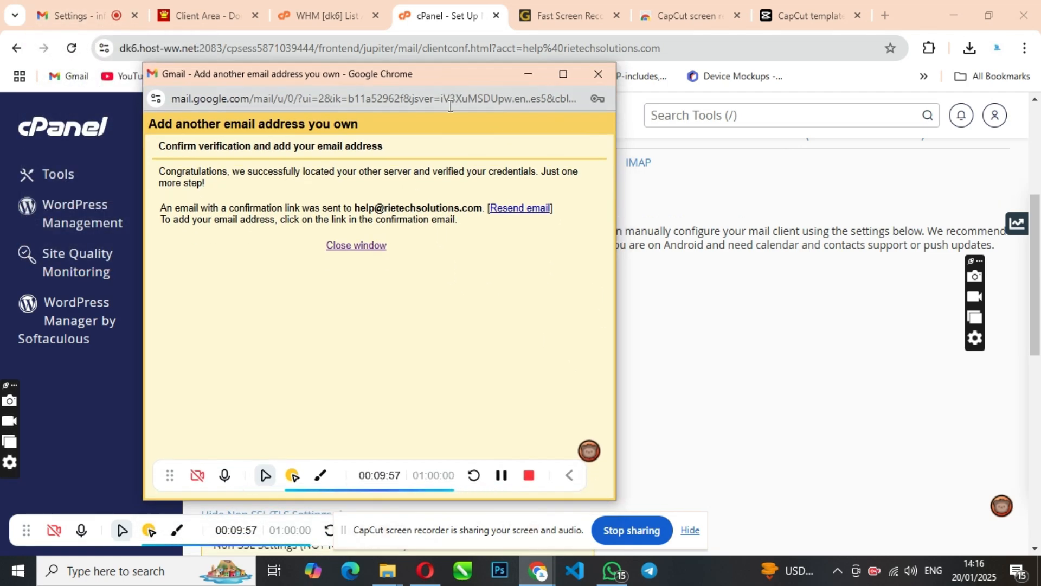
# Close the add-address window, check Customer Care shows as unverified, then switch to the cPanel tab.
pyautogui.click(599, 73)
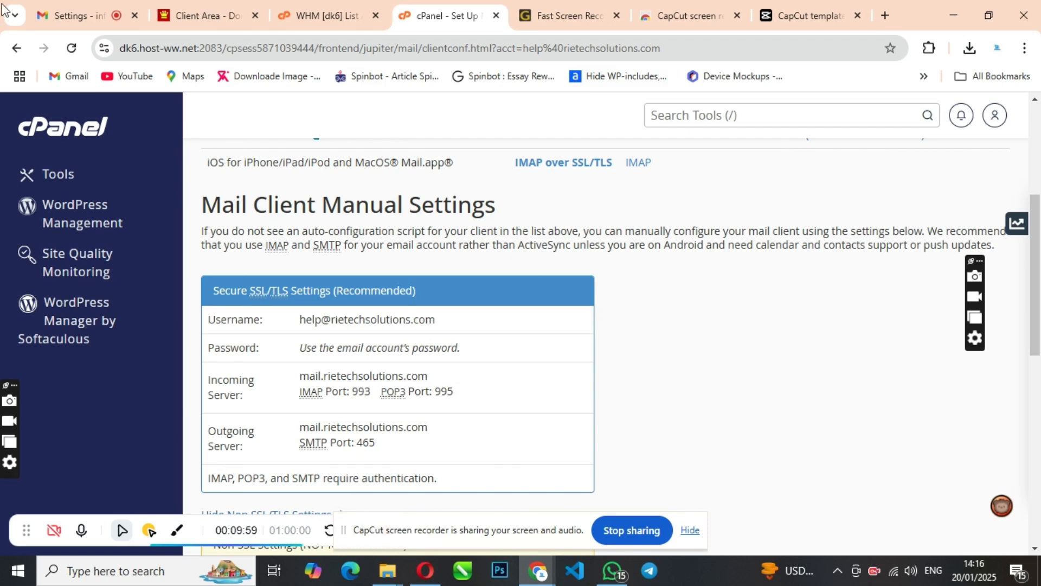
pyautogui.click(87, 7)
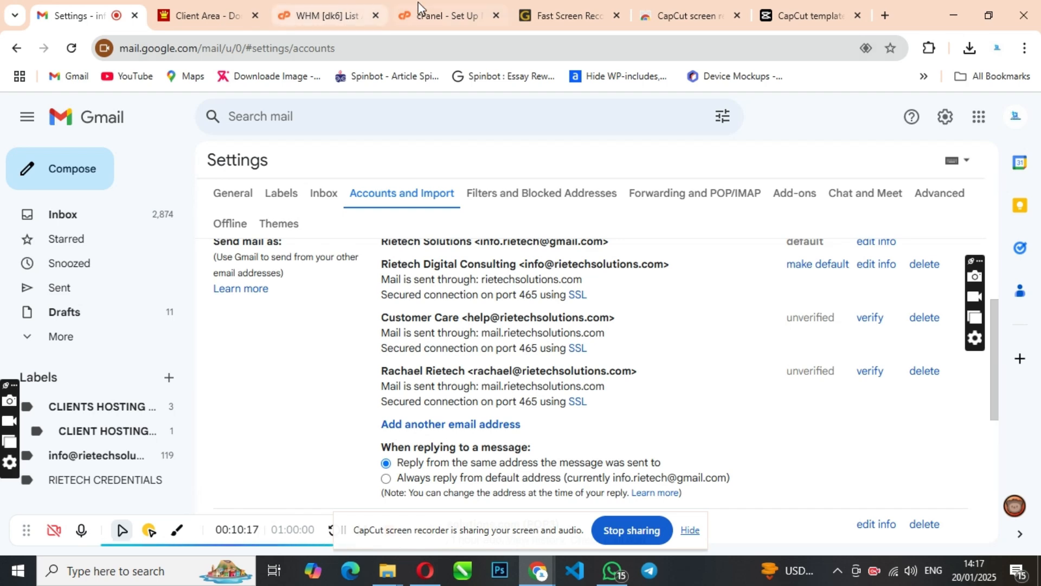
pyautogui.click(415, 21)
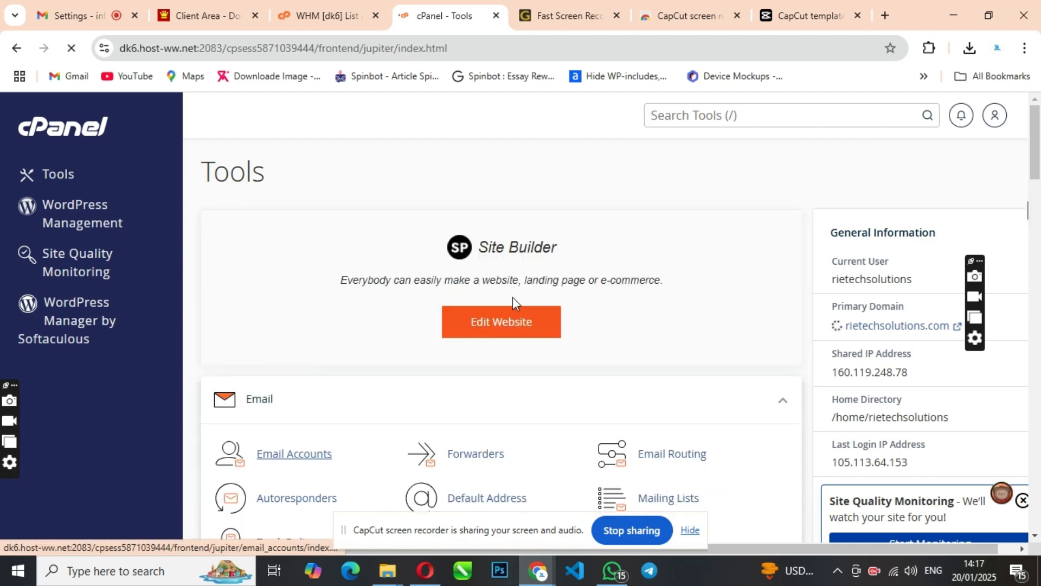
# In cPanel's Email Accounts list, launch Check Email for the help mailbox.
pyautogui.scroll(-3, 402, 379)
pyautogui.click(295, 300)
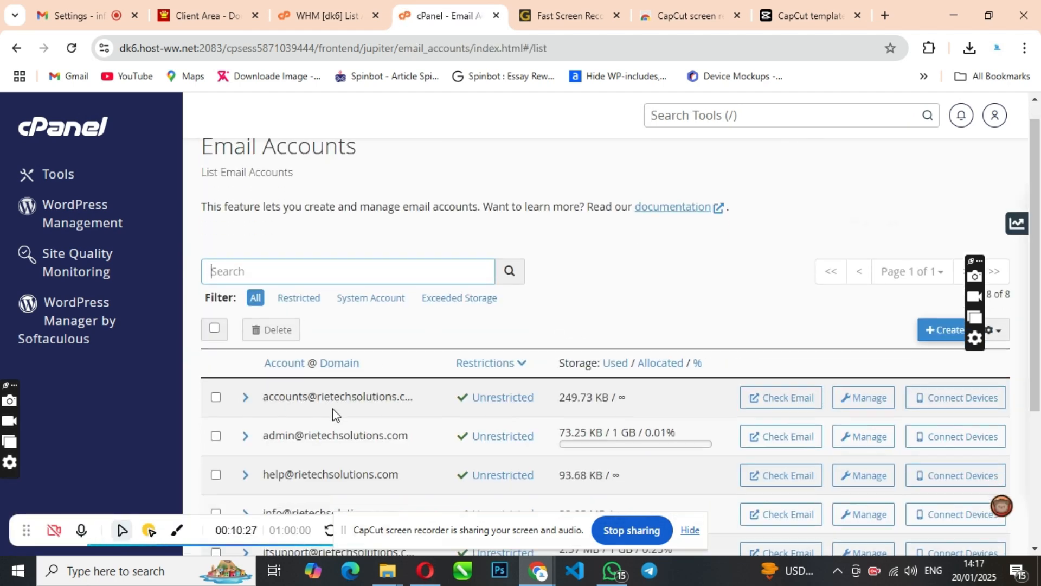
pyautogui.scroll(-1, 333, 412)
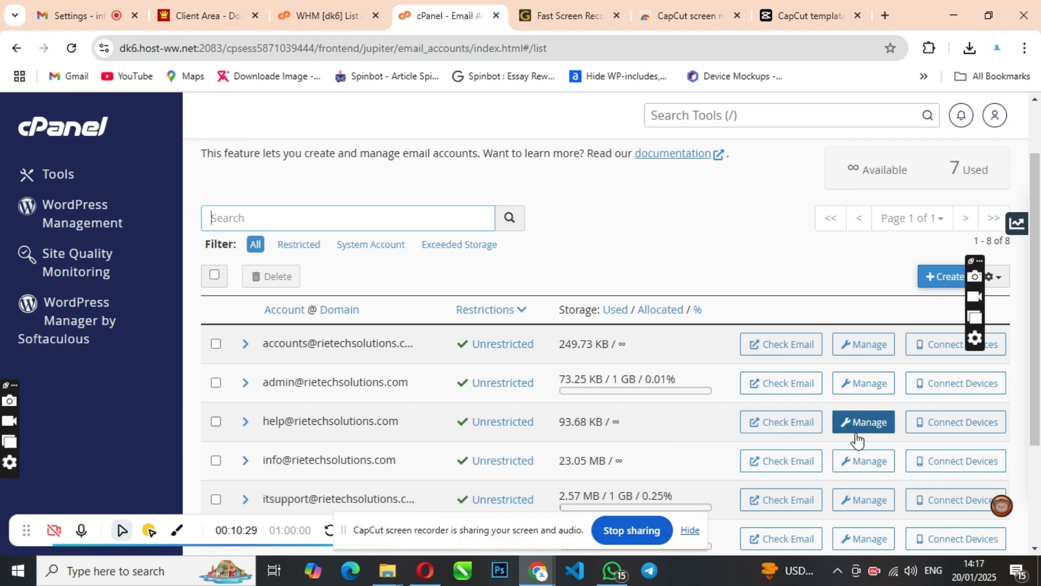
pyautogui.click(791, 433)
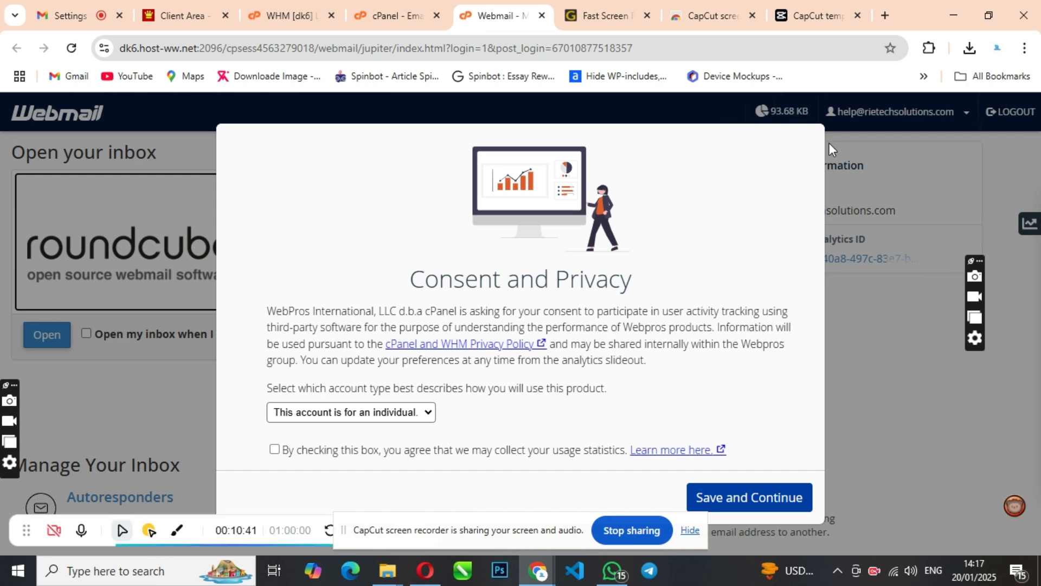
# Save and continue past the consent prompt, open the inbox, and read the Gmail Confirmation email.
pyautogui.click(718, 498)
pyautogui.click(47, 347)
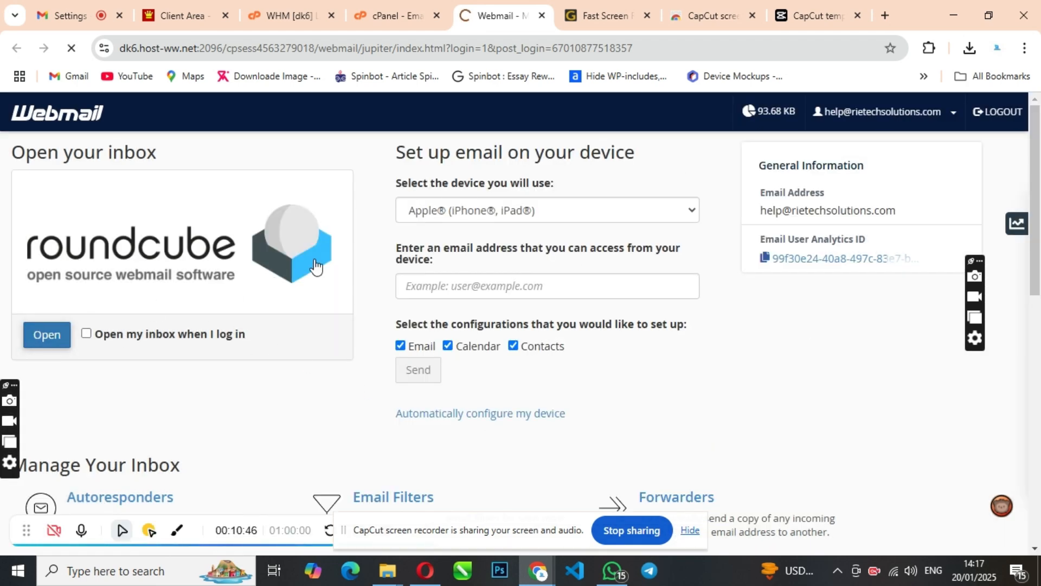
pyautogui.click(39, 343)
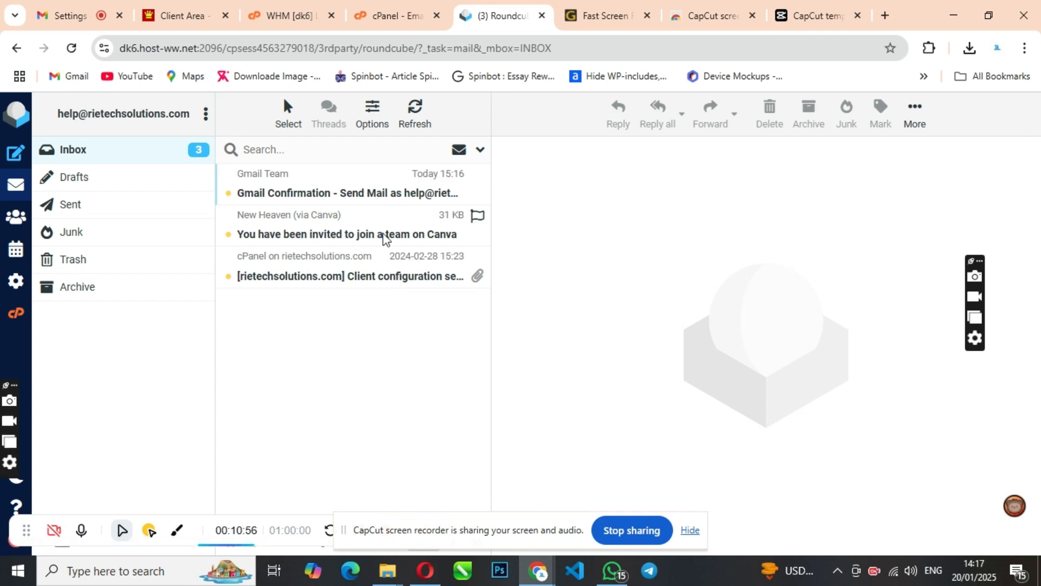
pyautogui.click(333, 194)
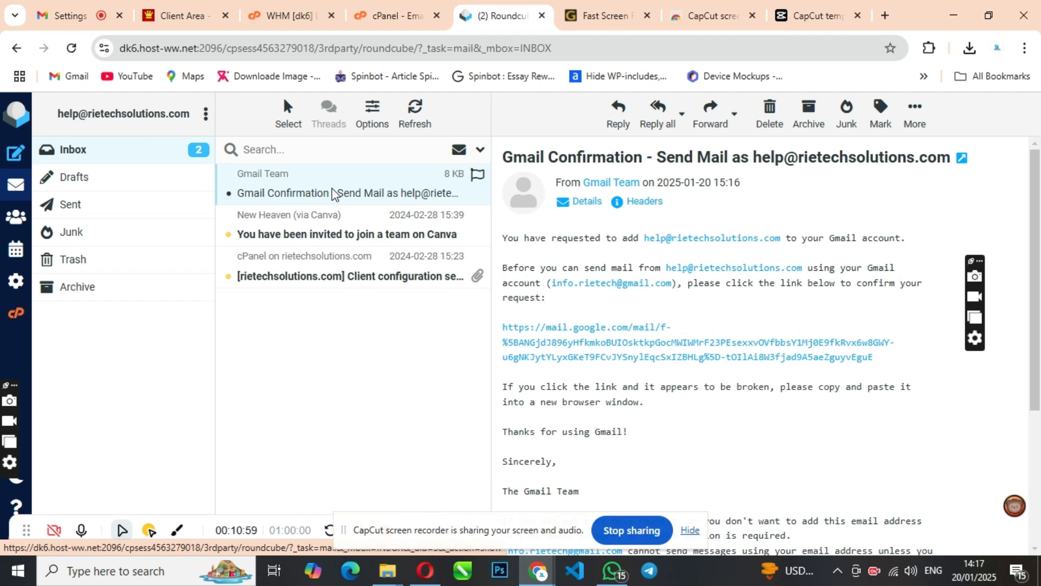
pyautogui.scroll(-1, 806, 354)
pyautogui.scroll(1, 806, 353)
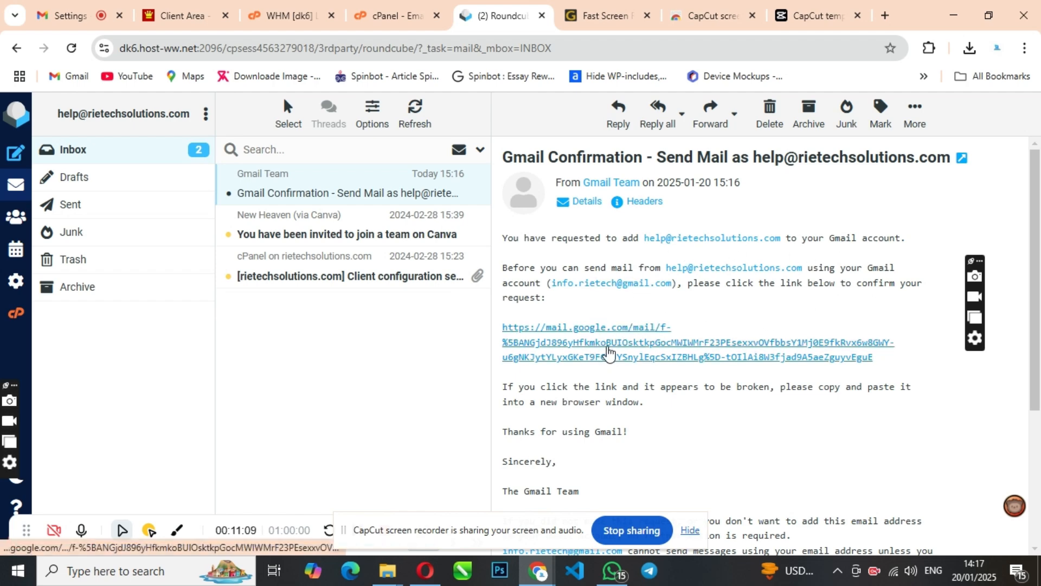
# Follow the confirmation link and confirm, then review Customer Care's sender details in Gmail Settings.
pyautogui.click(609, 353)
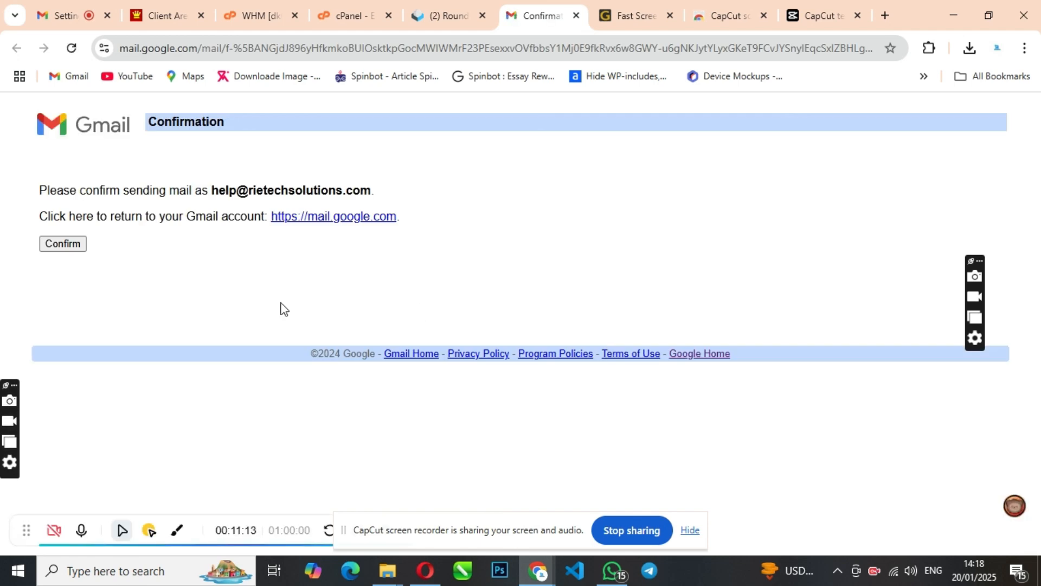
pyautogui.click(72, 245)
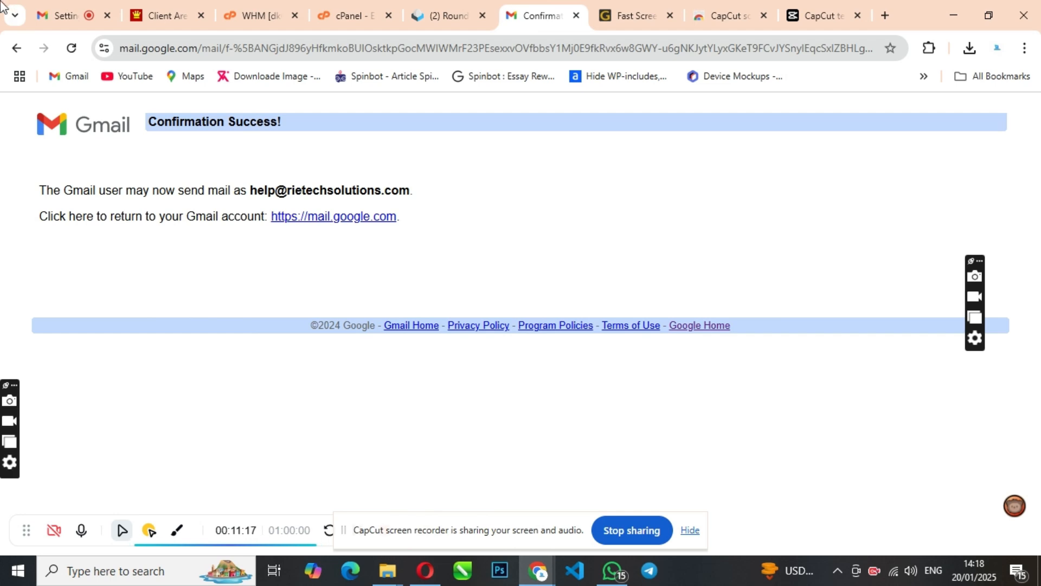
pyautogui.click(62, 5)
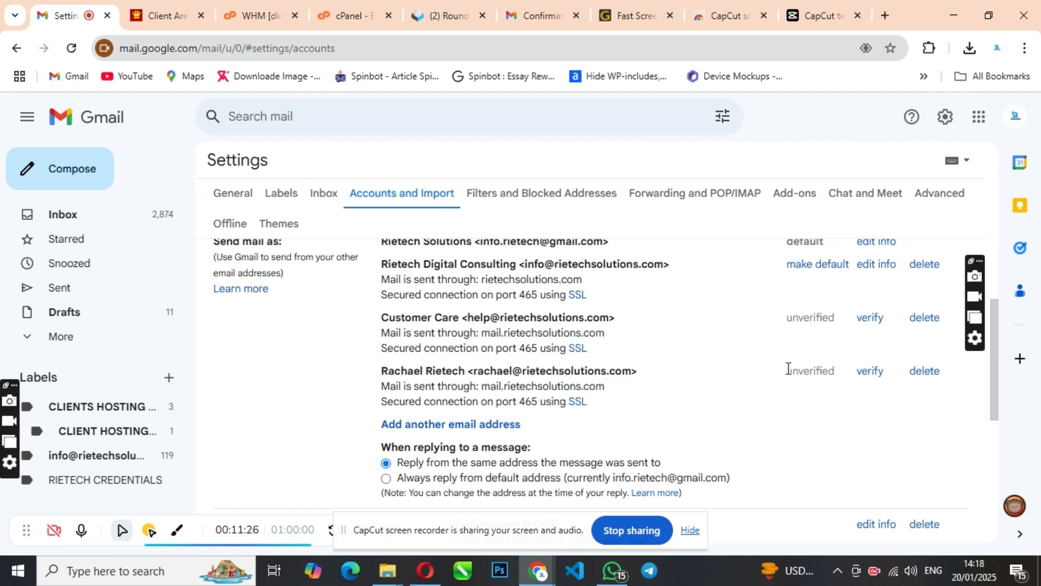
pyautogui.click(870, 320)
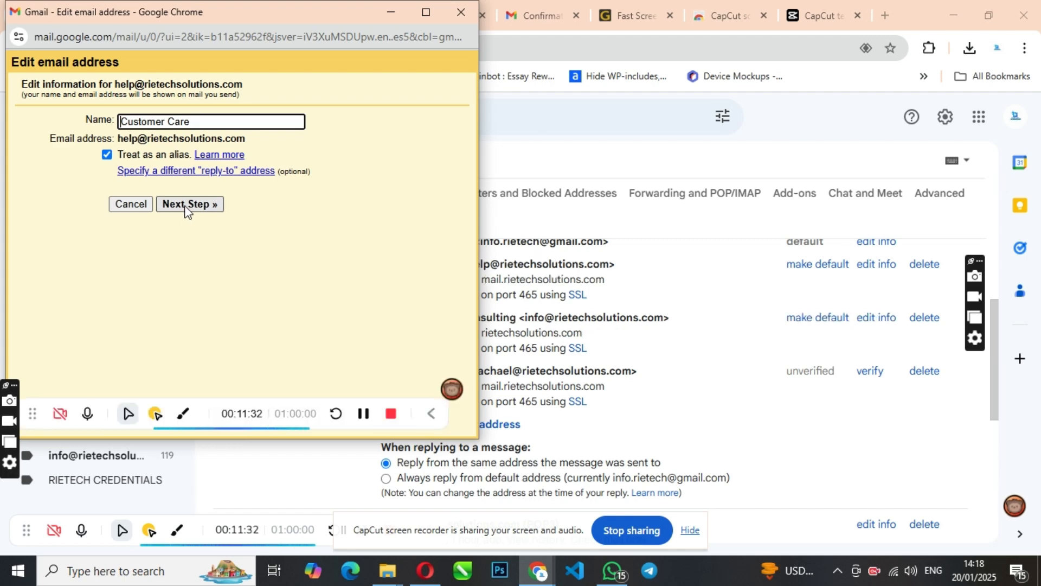
pyautogui.click(463, 13)
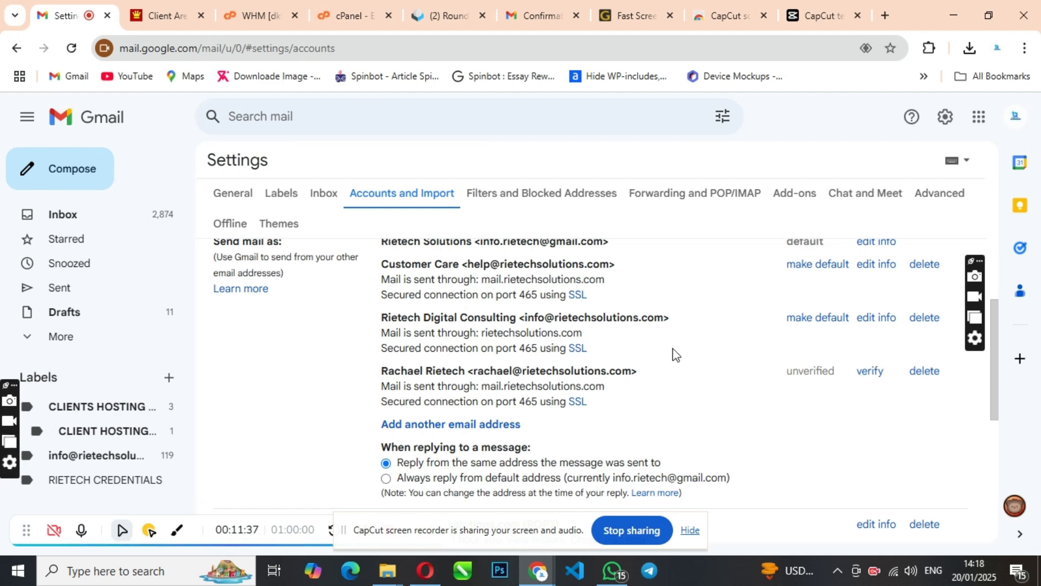
pyautogui.scroll(1, 890, 372)
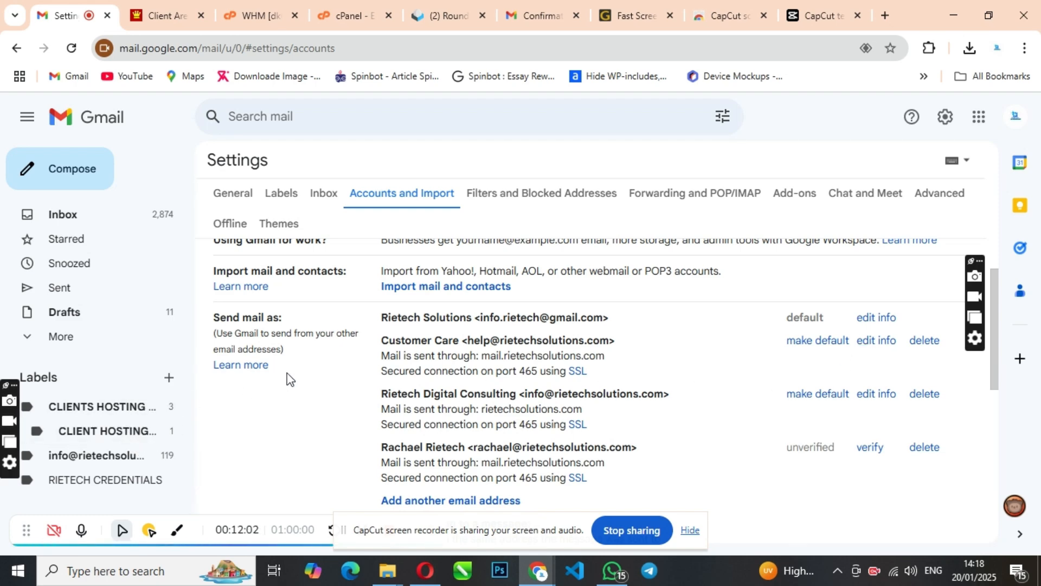
pyautogui.scroll(-3, 806, 374)
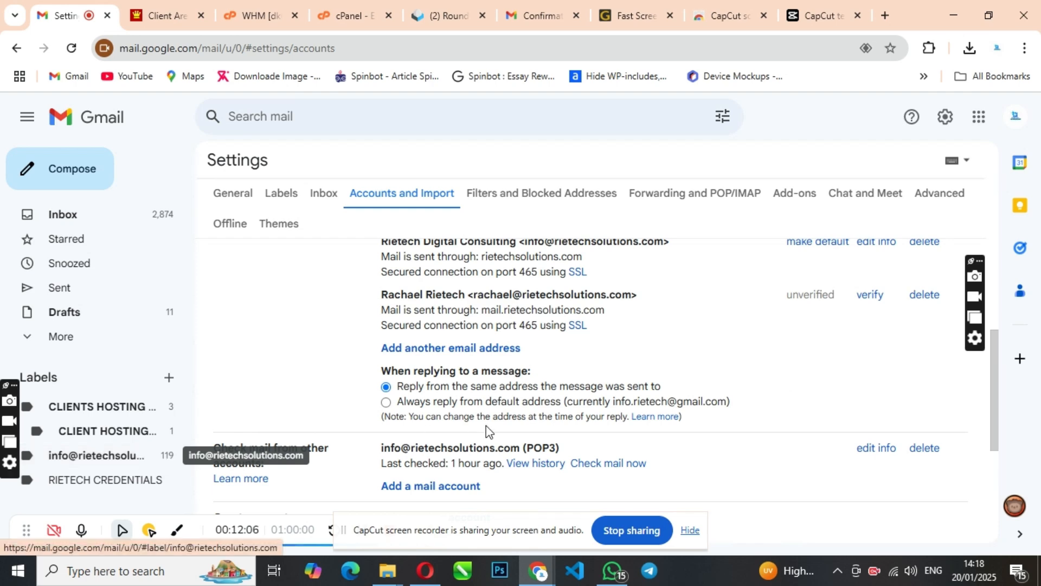
pyautogui.scroll(4, 597, 417)
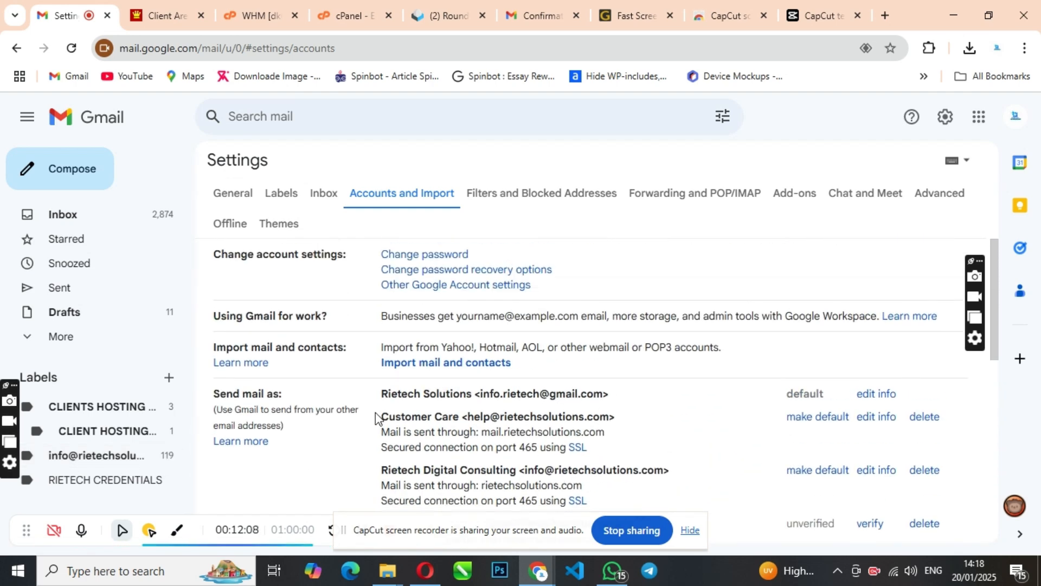
pyautogui.scroll(-2, 837, 377)
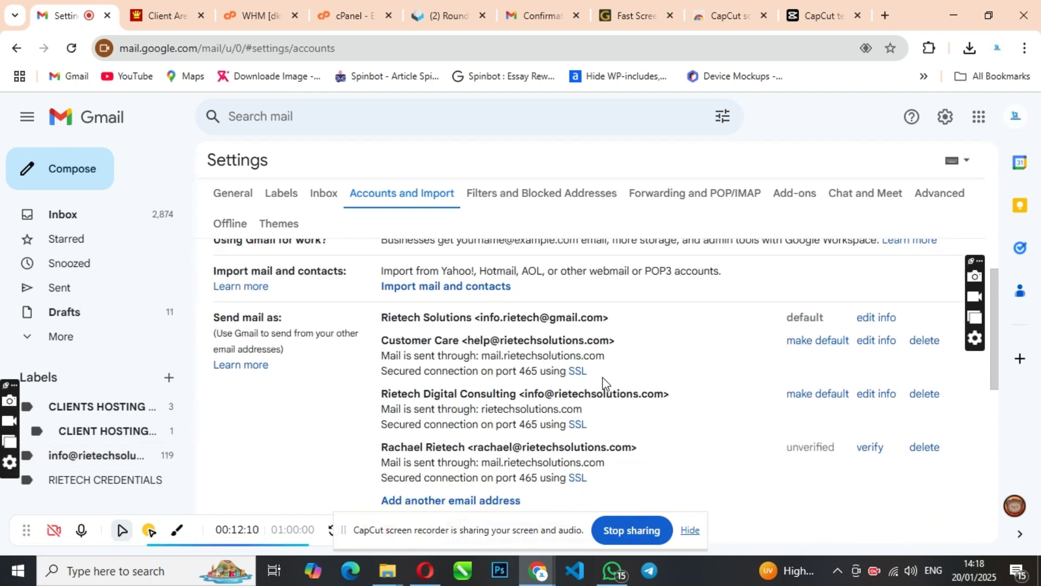
pyautogui.scroll(1, 616, 395)
pyautogui.scroll(1, 616, 395)
pyautogui.scroll(-1, 616, 396)
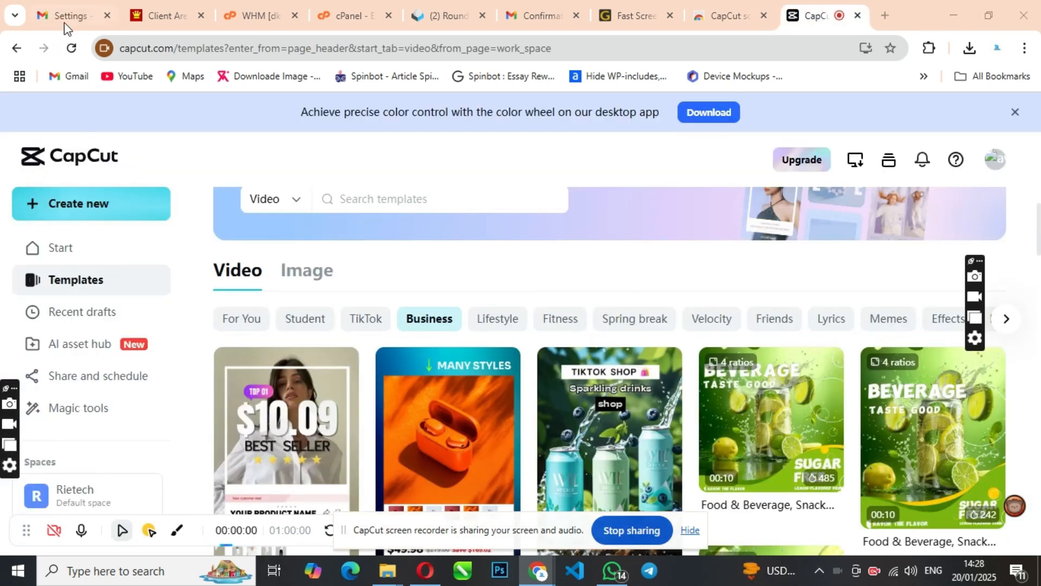
pyautogui.click(66, 16)
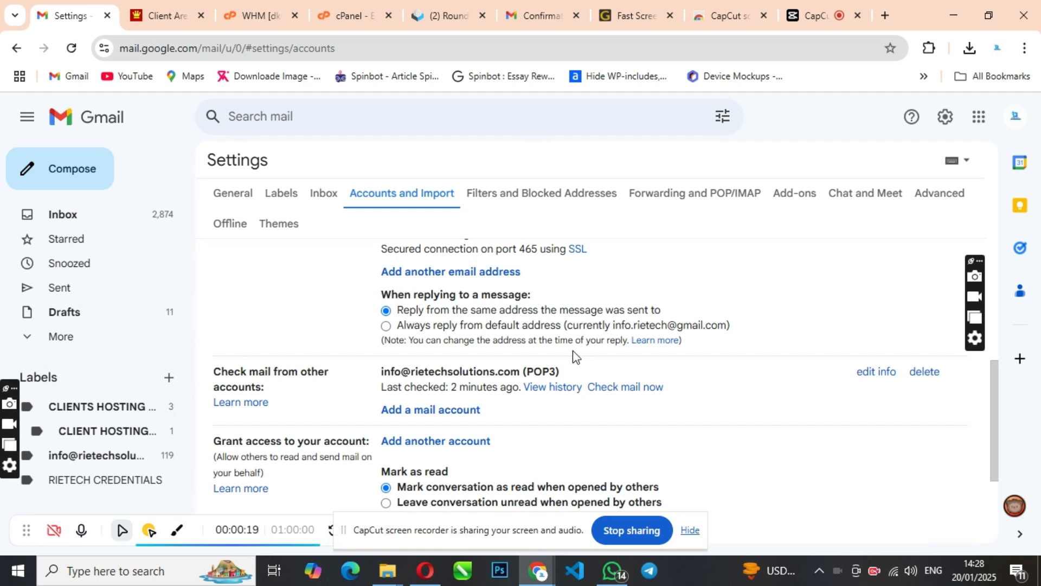
pyautogui.scroll(5, 573, 350)
pyautogui.scroll(-5, 573, 350)
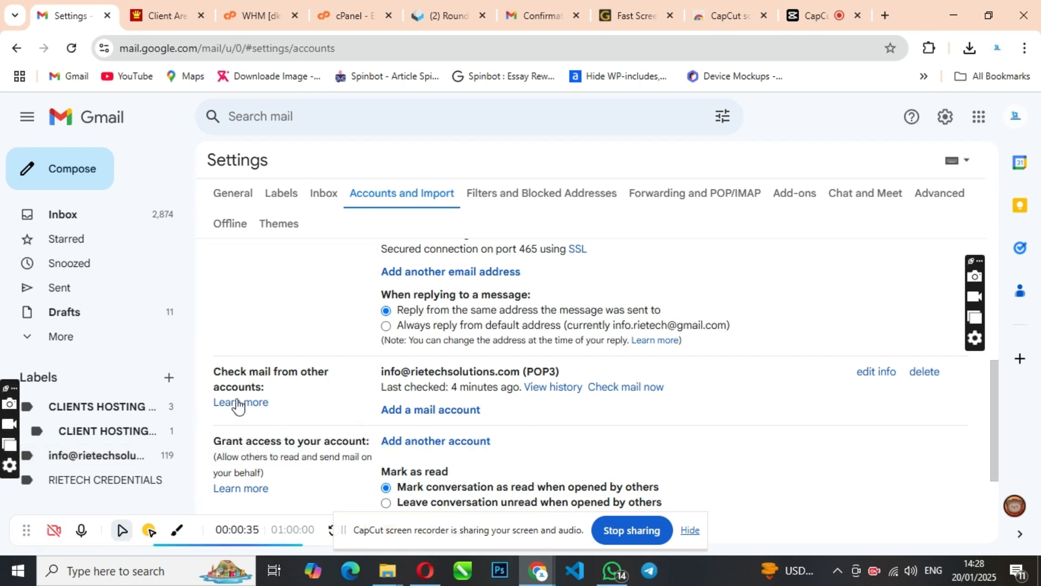
pyautogui.scroll(4, 295, 358)
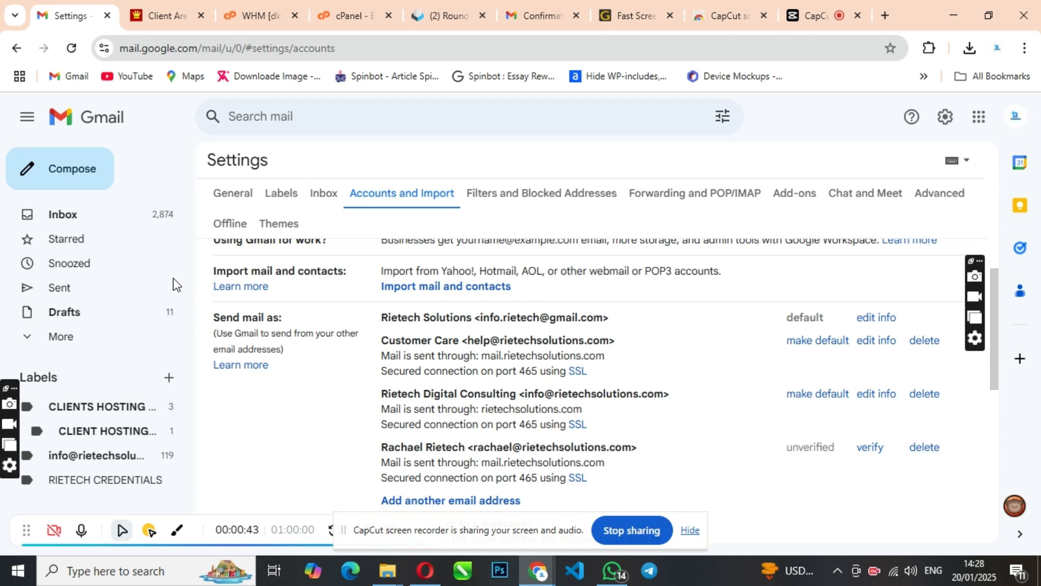
# Start a new message and switch its sender from Customer Care to Rietech Digital Consulting.
pyautogui.click(71, 171)
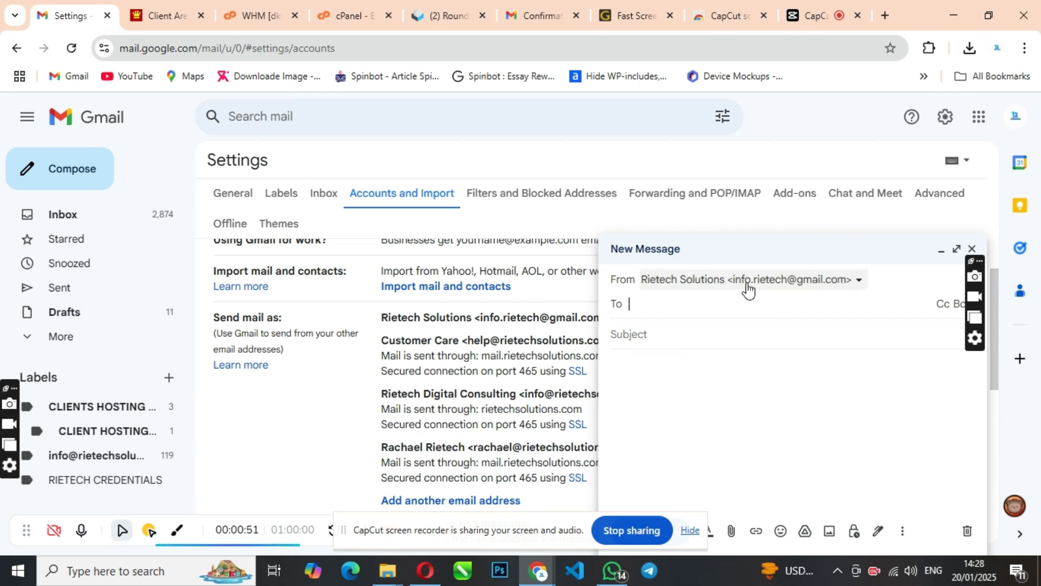
pyautogui.click(860, 287)
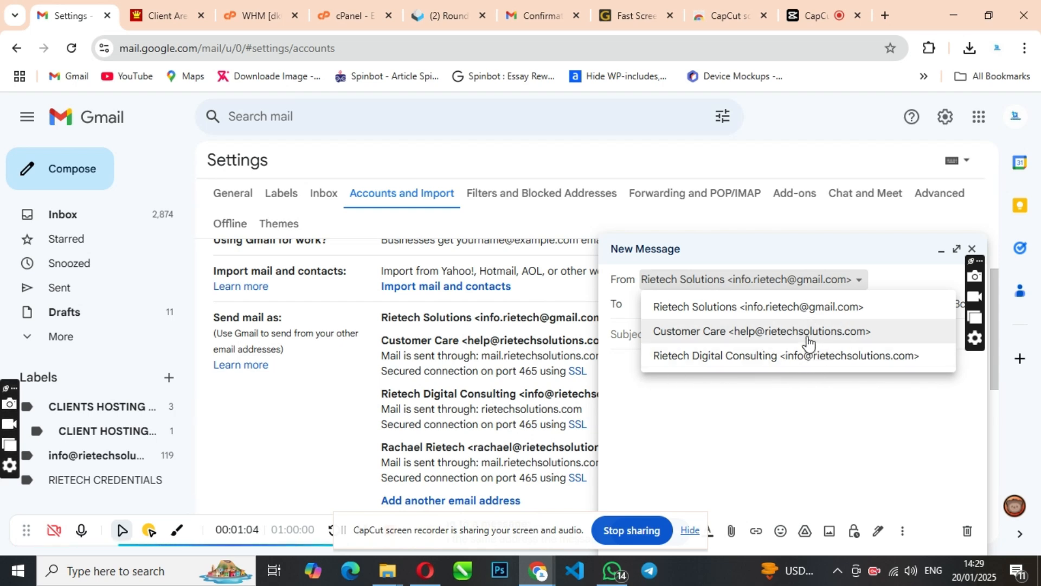
pyautogui.click(782, 342)
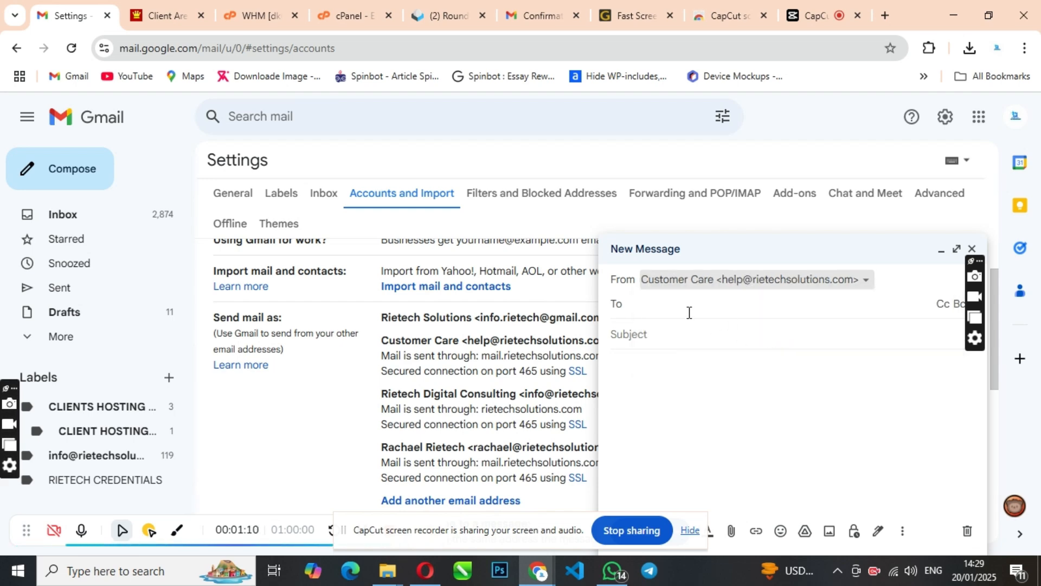
pyautogui.click(864, 281)
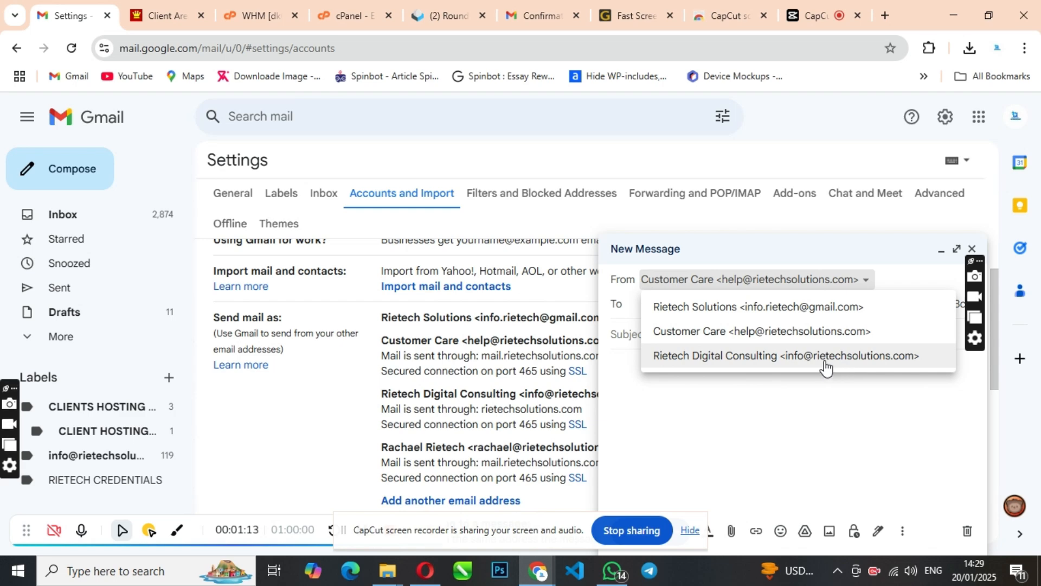
pyautogui.click(826, 361)
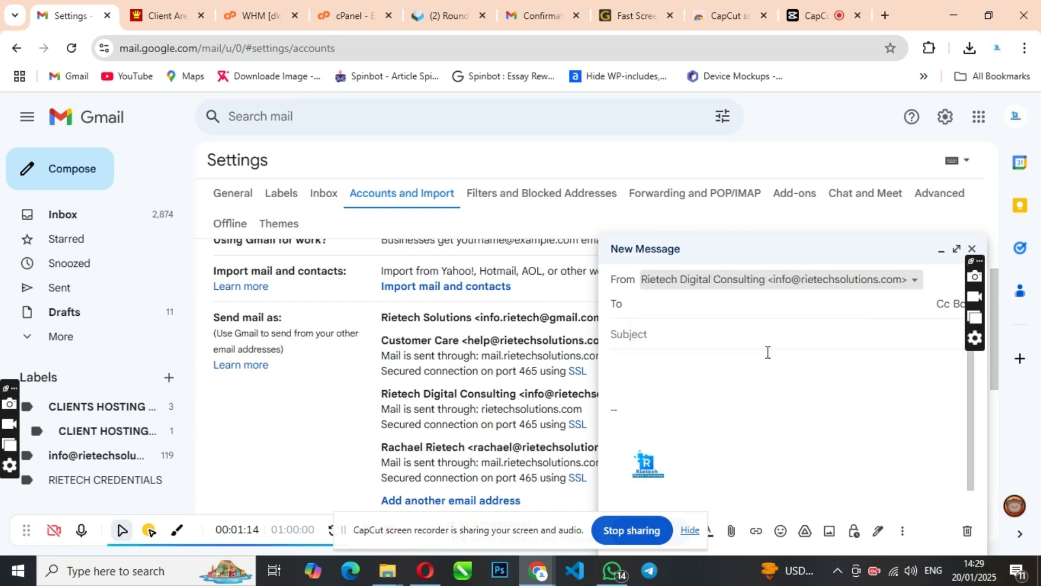
# Inspect the signature in the message body, then discard the test draft.
pyautogui.click(654, 308)
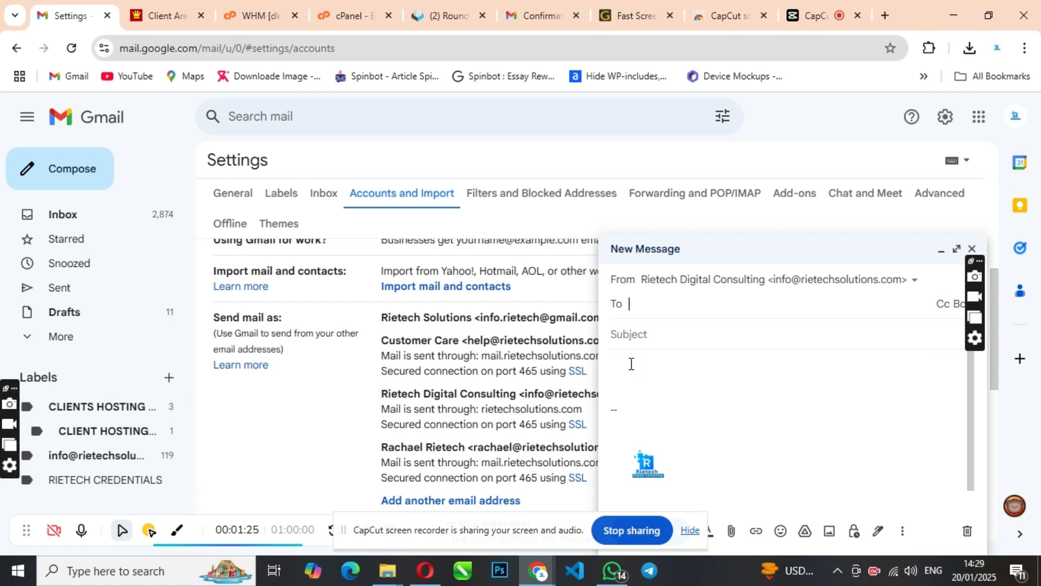
pyautogui.scroll(-1, 749, 396)
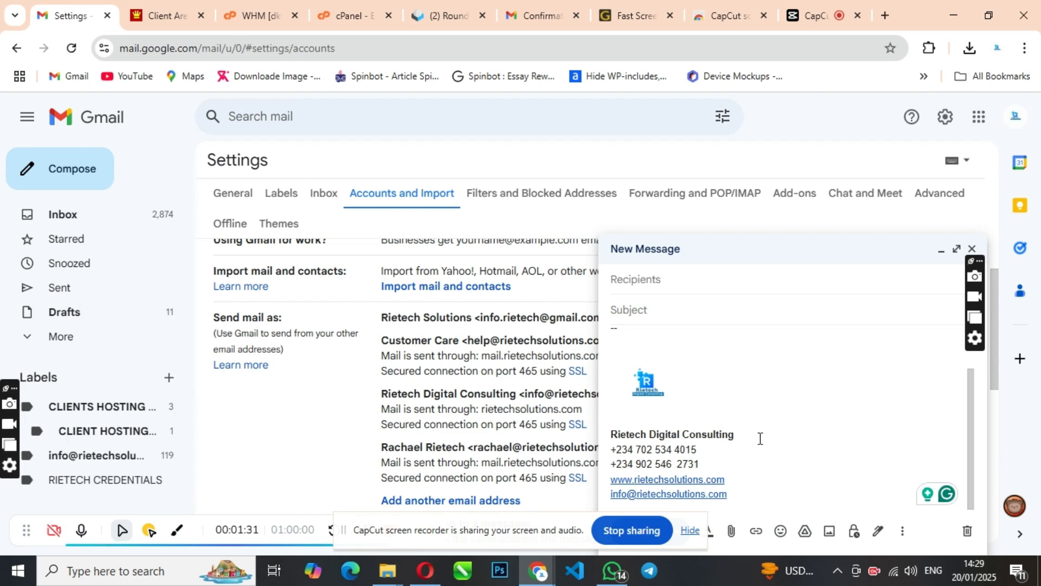
pyautogui.scroll(1, 754, 439)
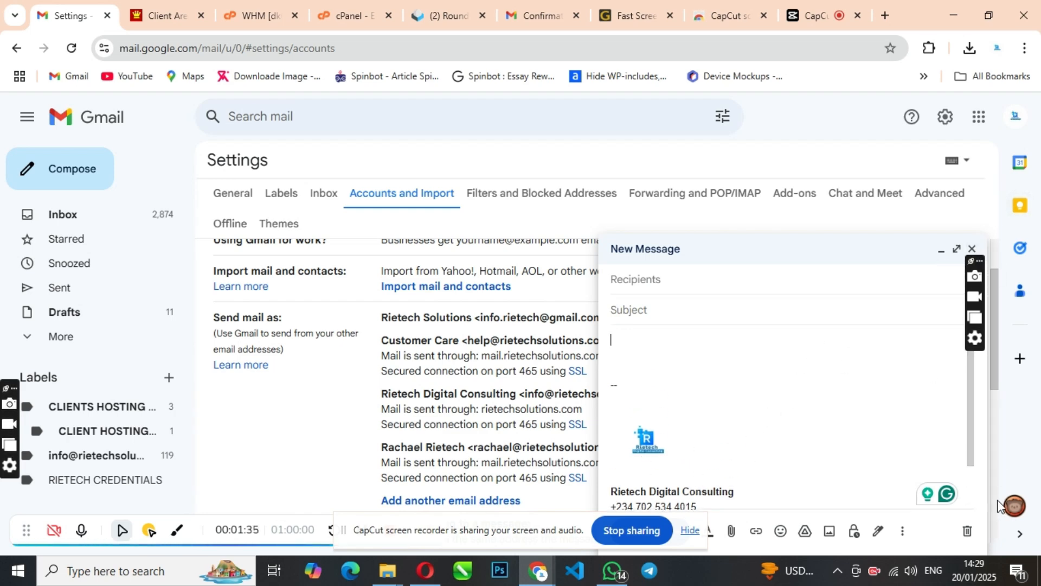
pyautogui.click(967, 531)
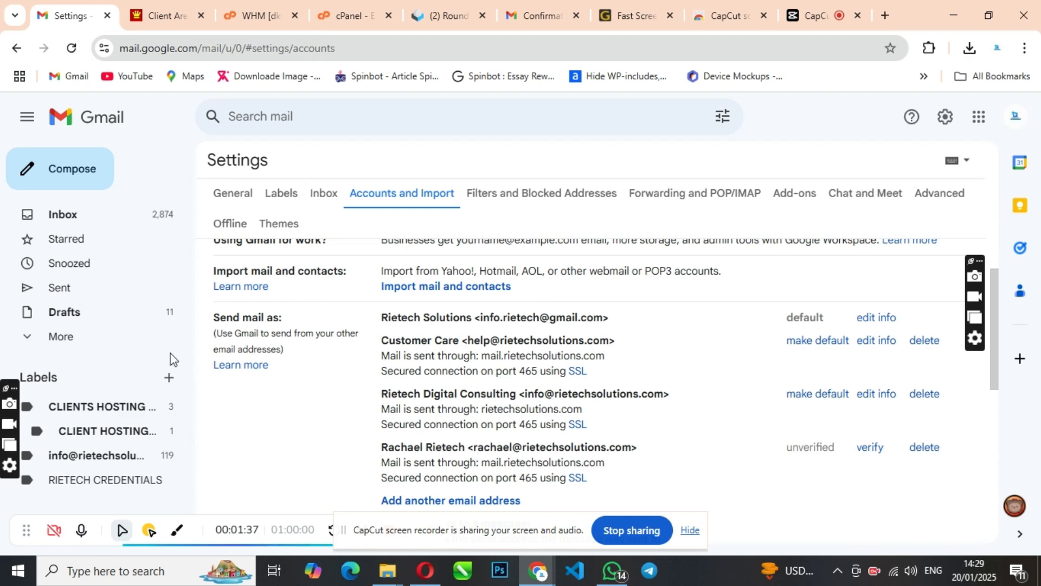
# Dismiss the chat notification, choose Add a mail account, and enter the help mailbox address.
pyautogui.scroll(-5, 332, 379)
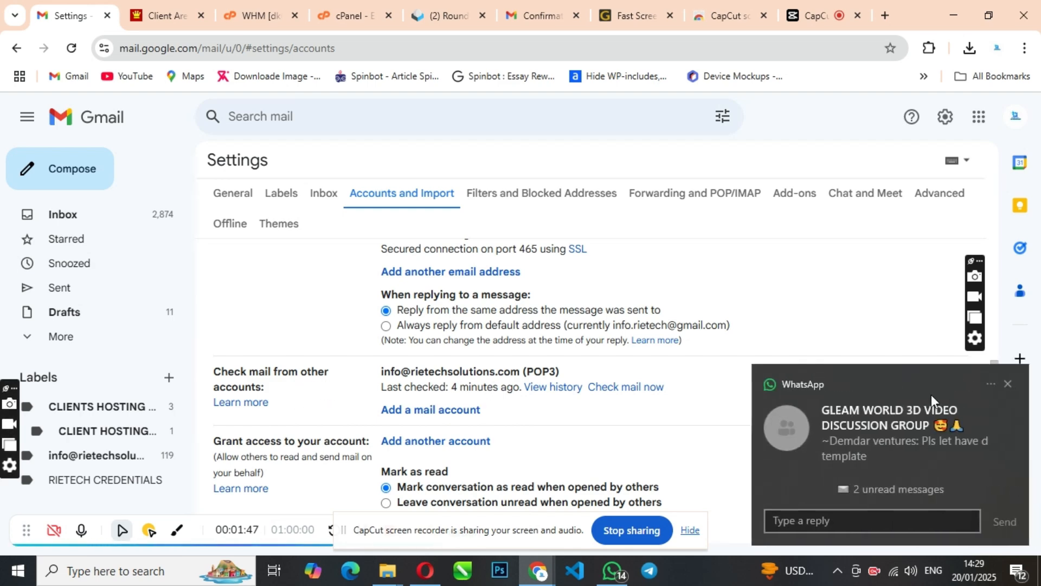
pyautogui.click(1009, 384)
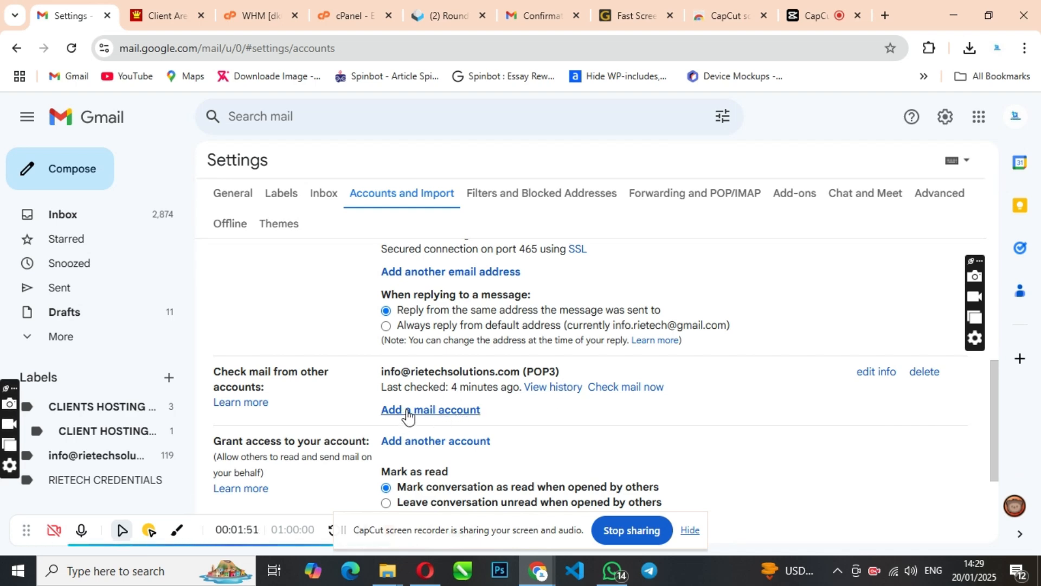
pyautogui.click(435, 416)
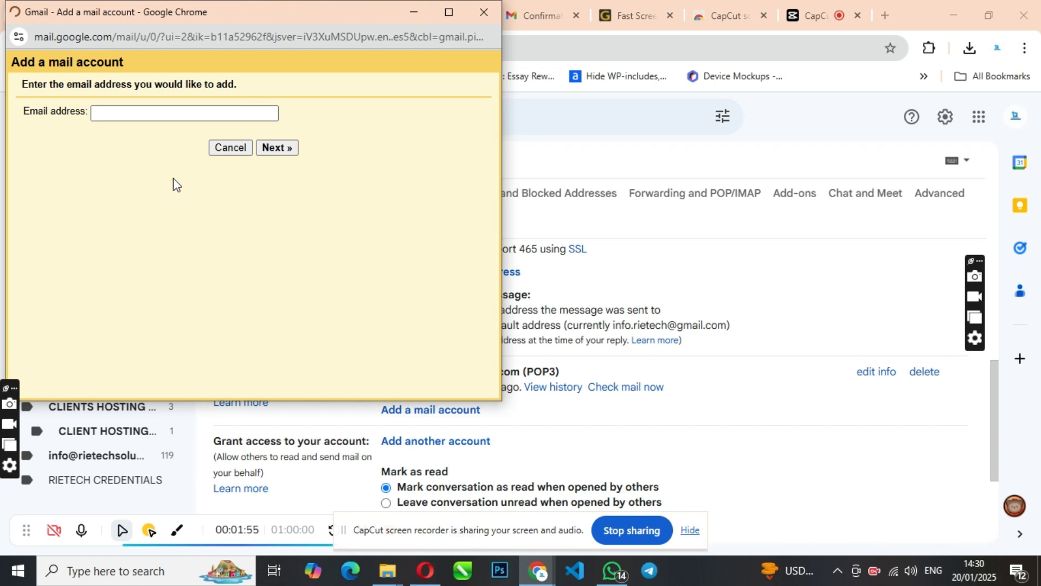
pyautogui.click(147, 113)
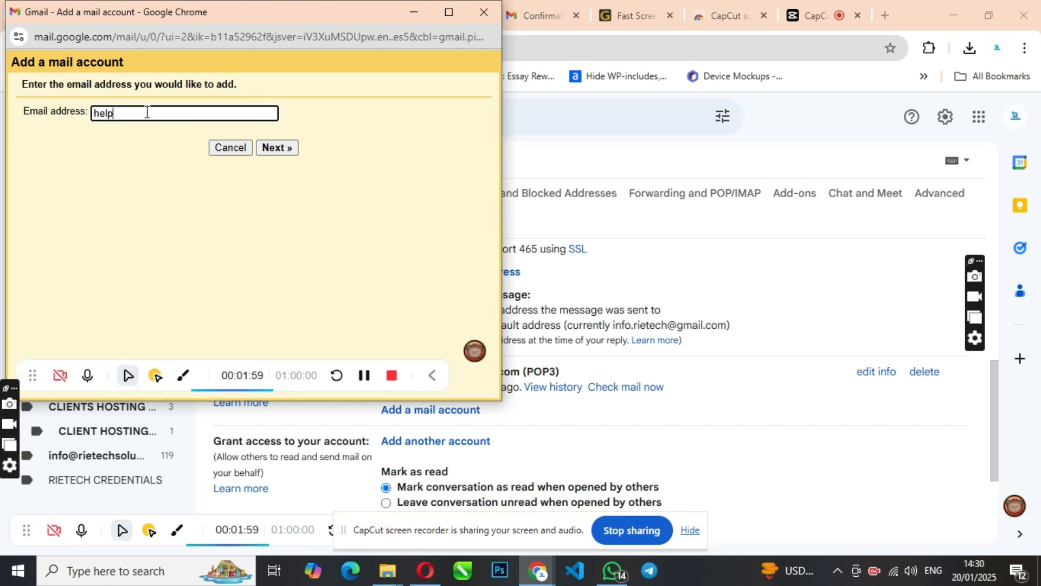
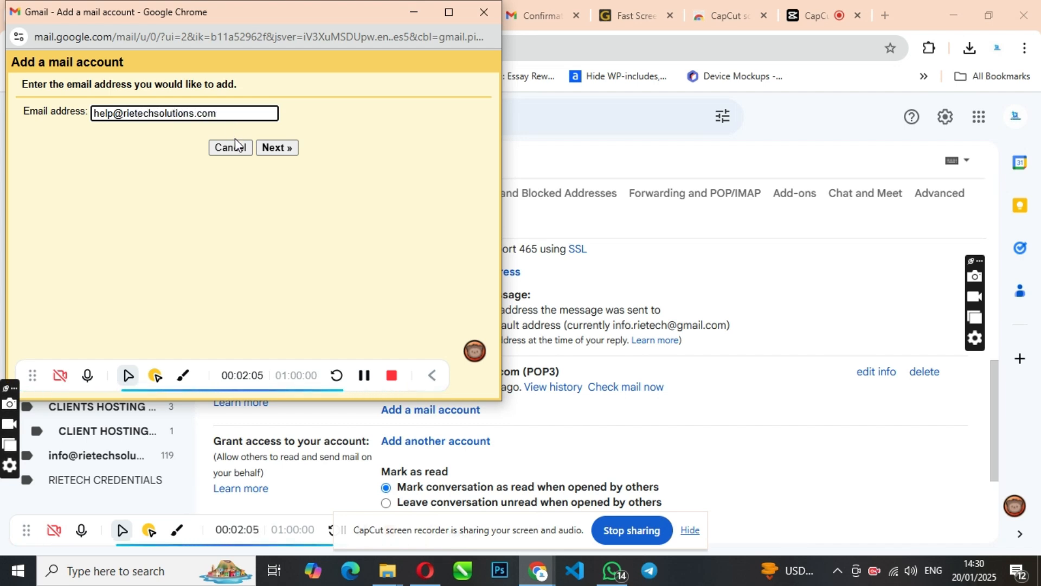
# Set the POP username to the full help address, enter the mailbox password, and move the window aside.
pyautogui.click(277, 149)
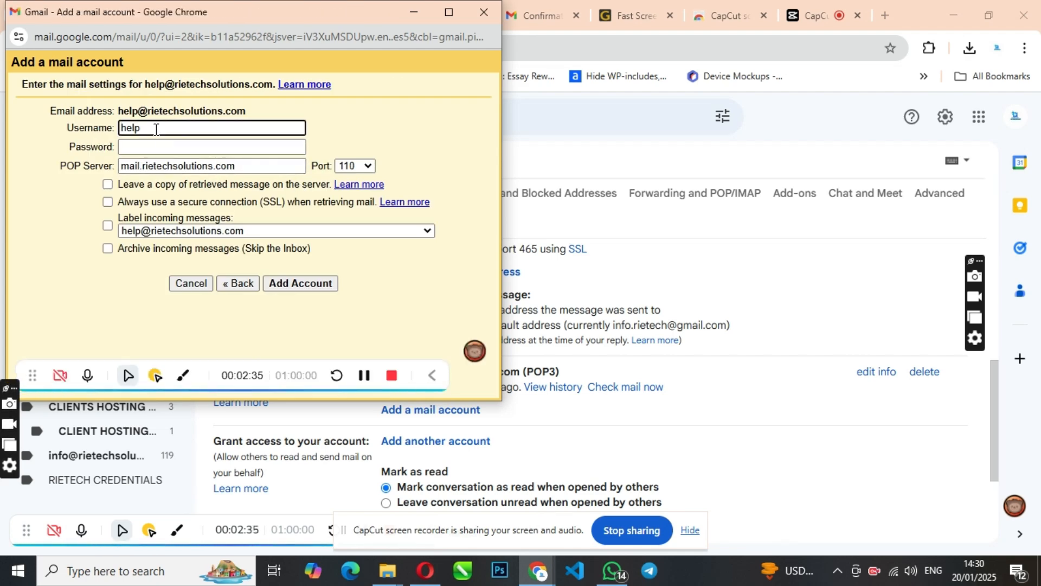
pyautogui.write('ri')
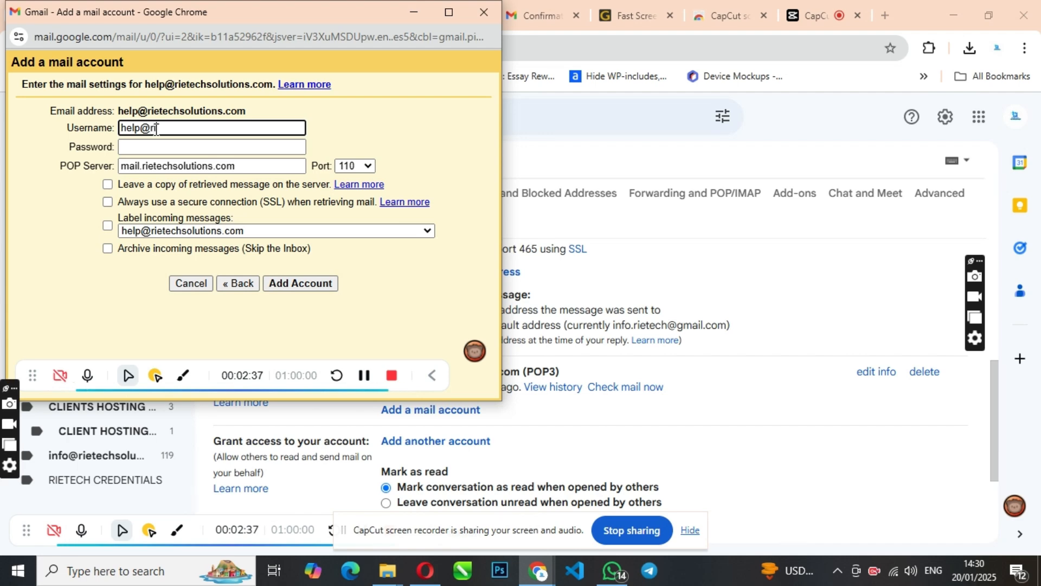
pyautogui.write('etechsolutions.com')
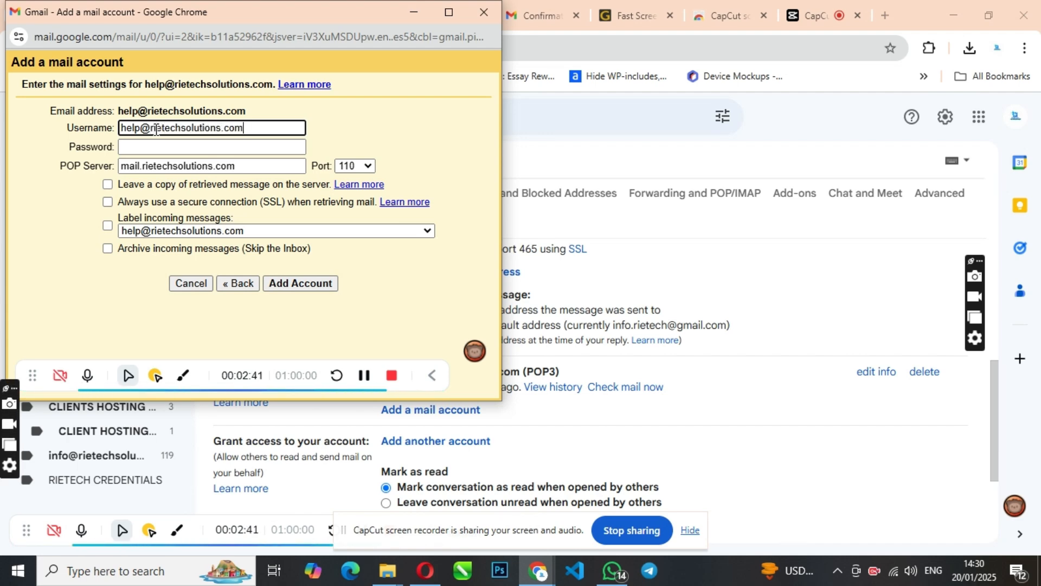
pyautogui.click(172, 153)
pyautogui.write('•••')
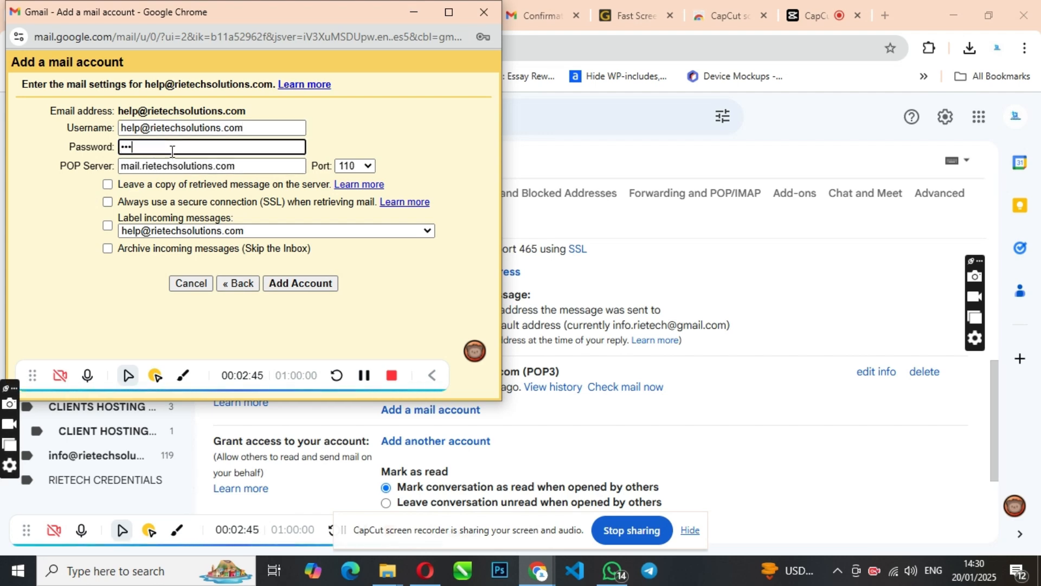
pyautogui.write('•••••')
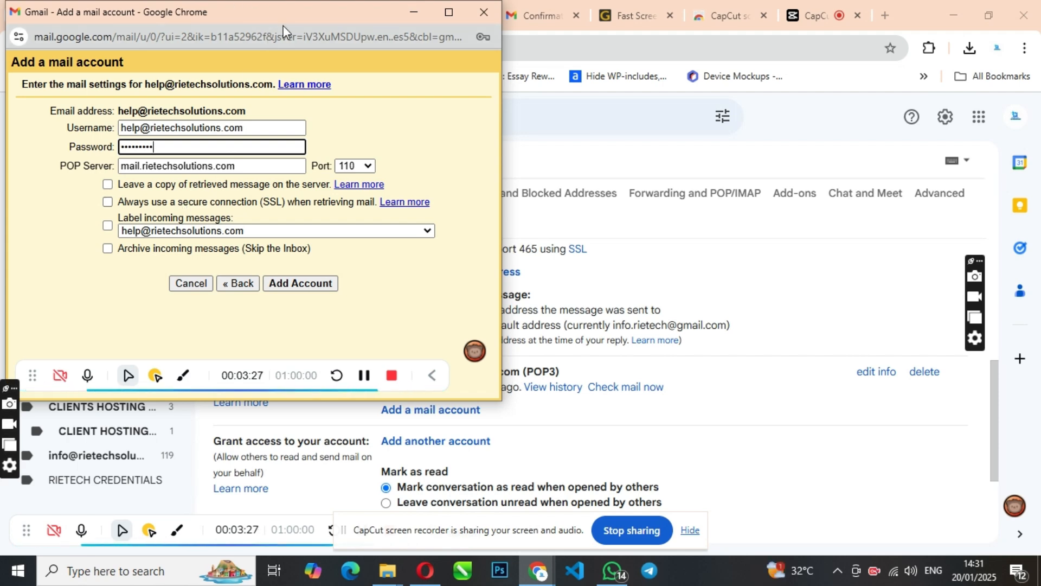
pyautogui.moveTo(283, 25); pyautogui.dragTo(285, 146)
# Show the help mailbox's Mail Client Manual Settings in cPanel via Connect Devices.
pyautogui.click(349, 14)
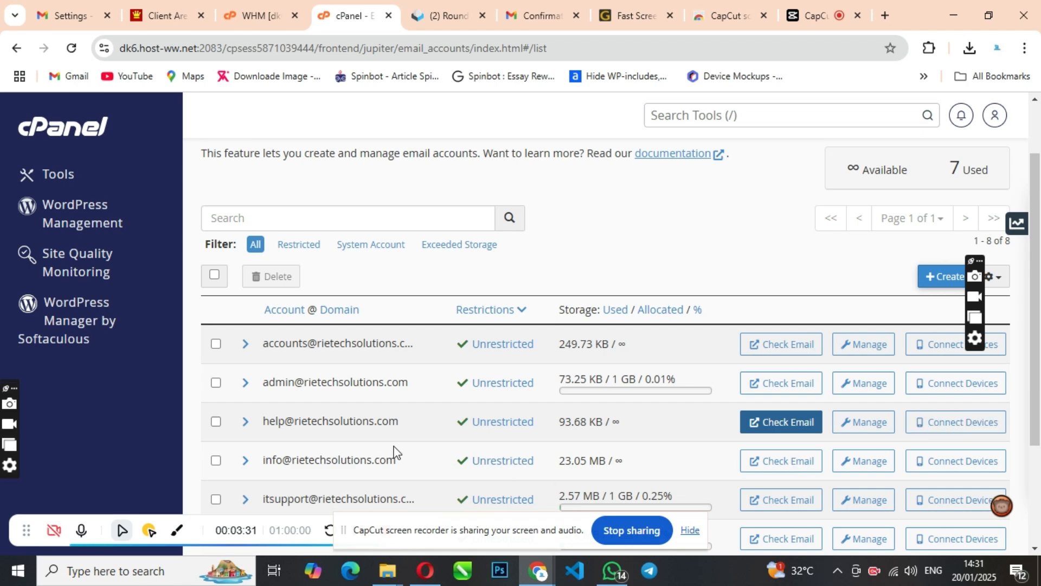
pyautogui.click(933, 426)
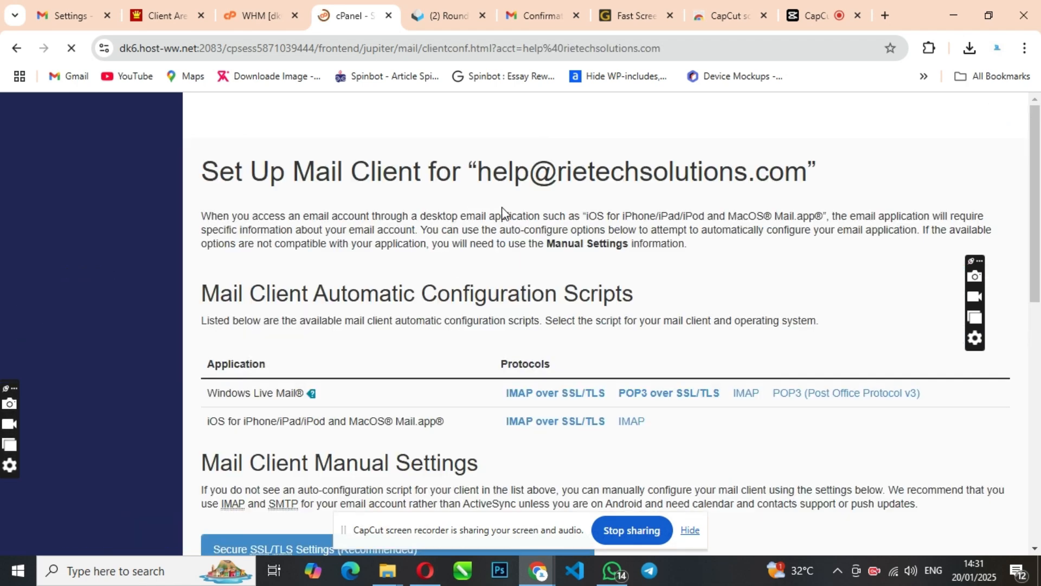
pyautogui.scroll(-5, 516, 234)
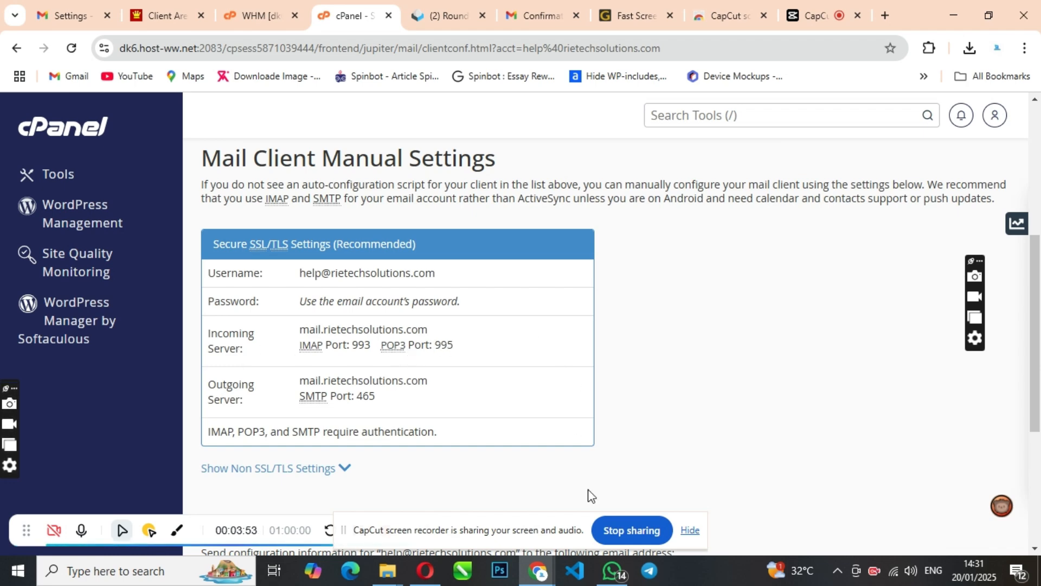
# Set the new account's POP port to 995.
pyautogui.moveTo(537, 571)
pyautogui.click(716, 519)
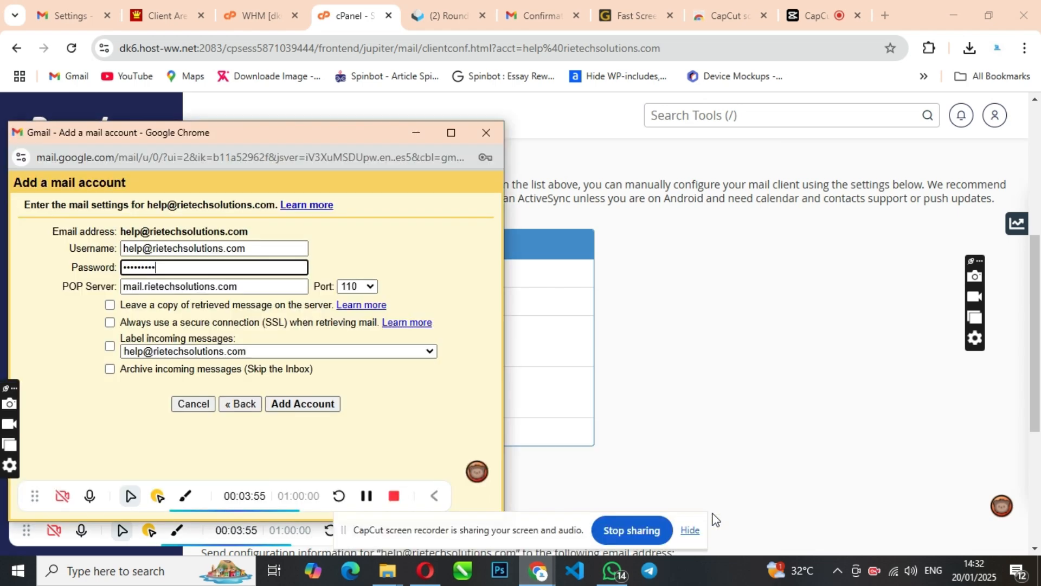
pyautogui.click(362, 286)
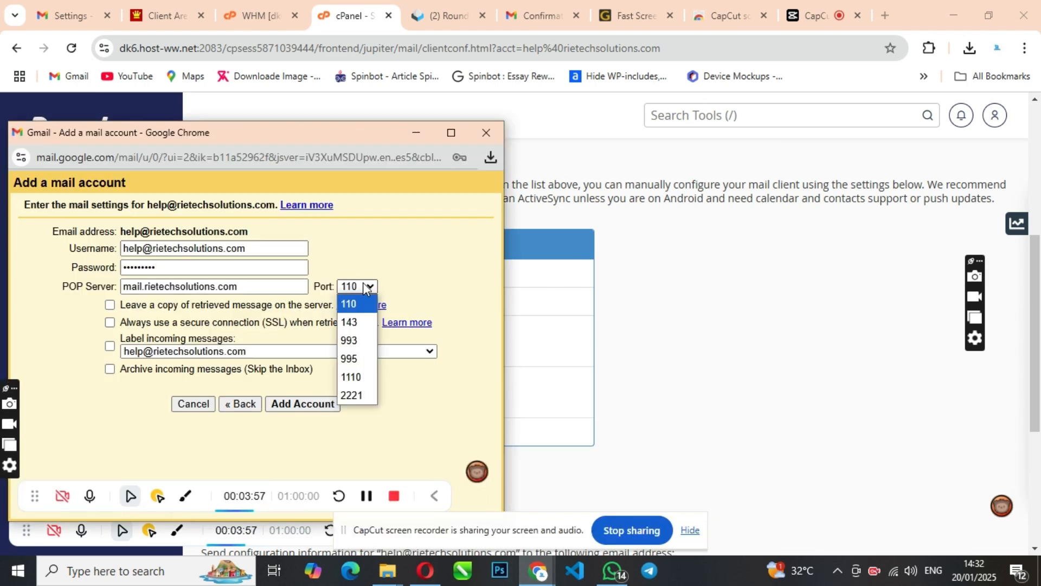
pyautogui.click(363, 362)
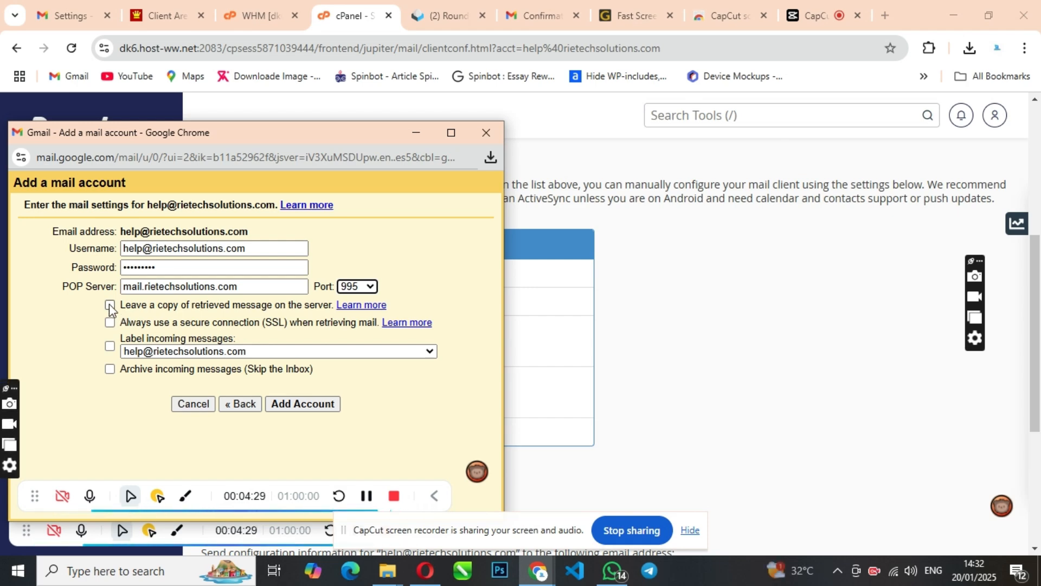
# Tick Leave a copy on the server, Always use SSL, and Label incoming messages.
pyautogui.click(111, 306)
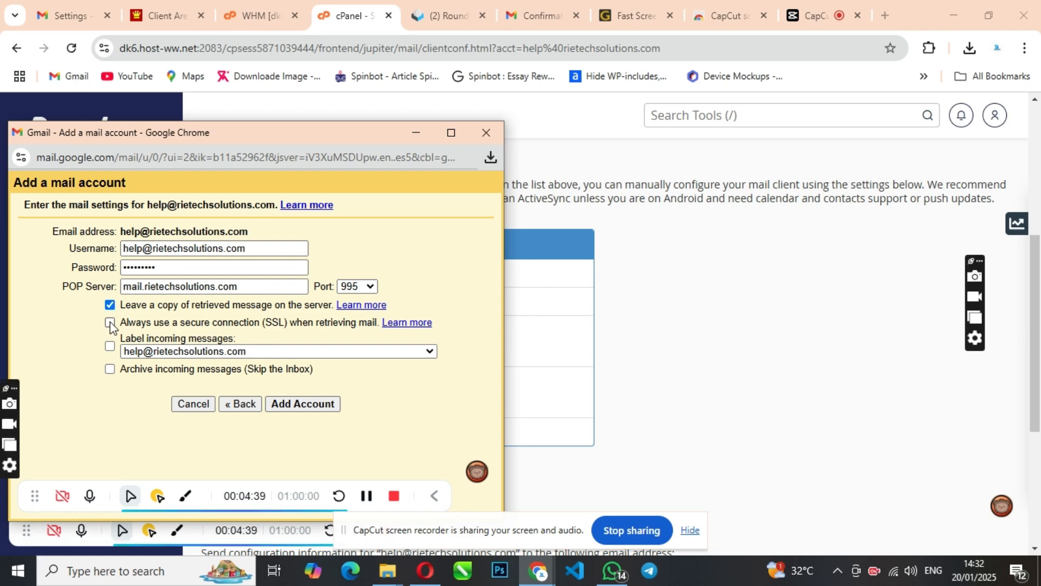
pyautogui.click(110, 324)
pyautogui.click(167, 353)
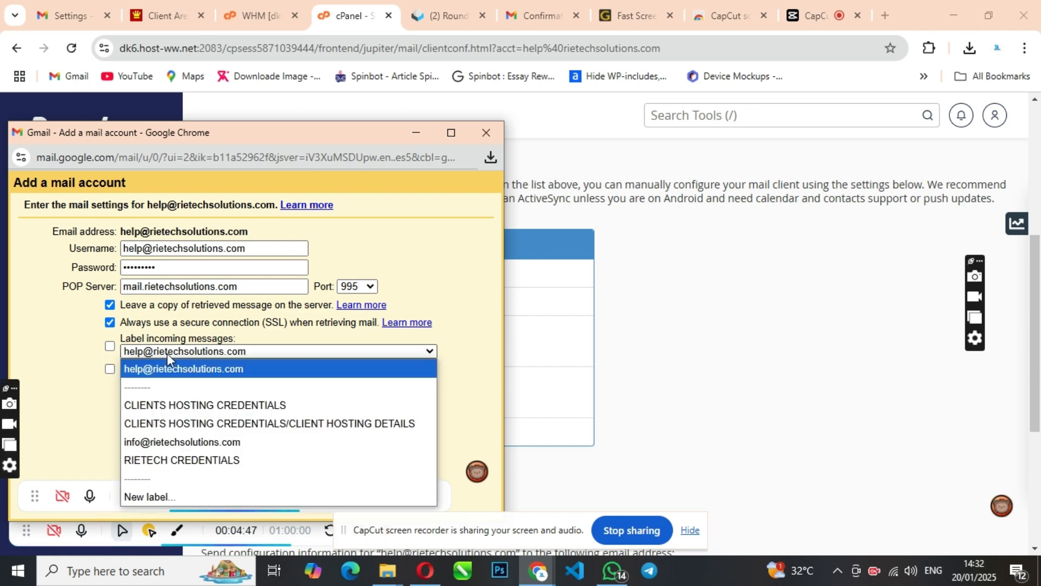
pyautogui.click(167, 353)
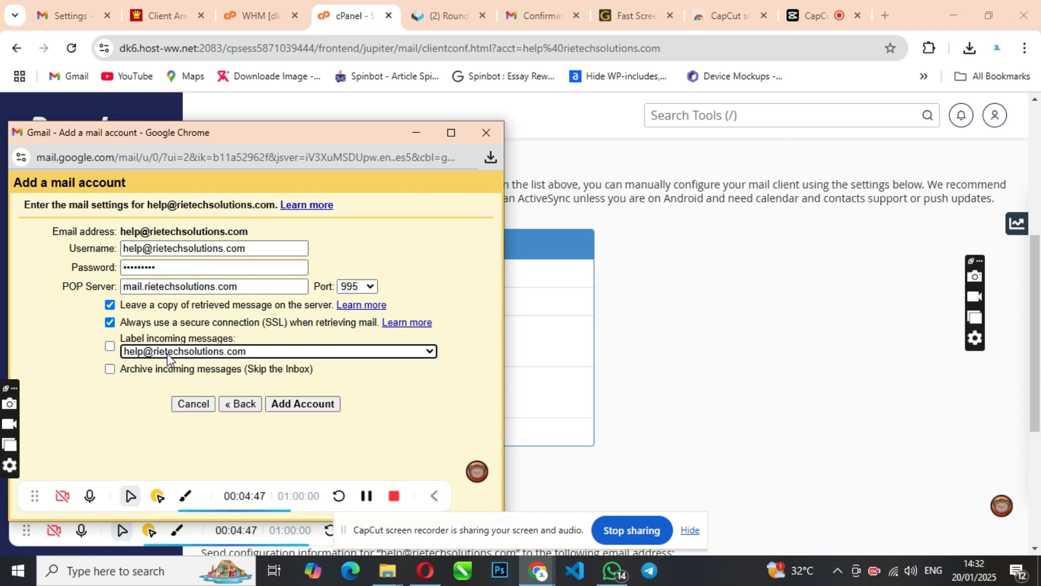
pyautogui.click(110, 346)
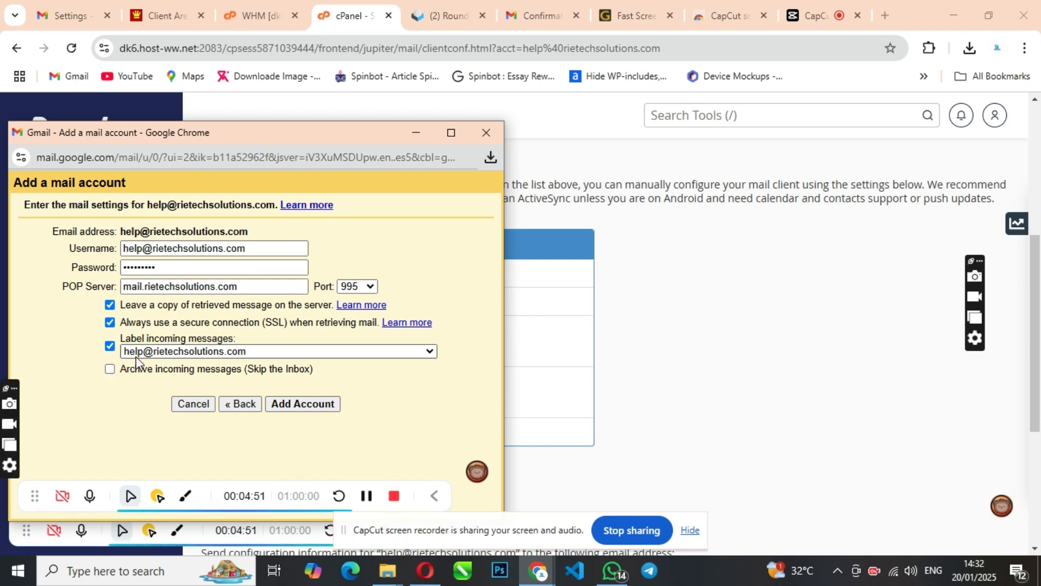
# Glance at Accounts and Import settings, then bring the add-account form back up higher.
pyautogui.moveTo(321, 136); pyautogui.dragTo(483, 163)
pyautogui.click(62, 15)
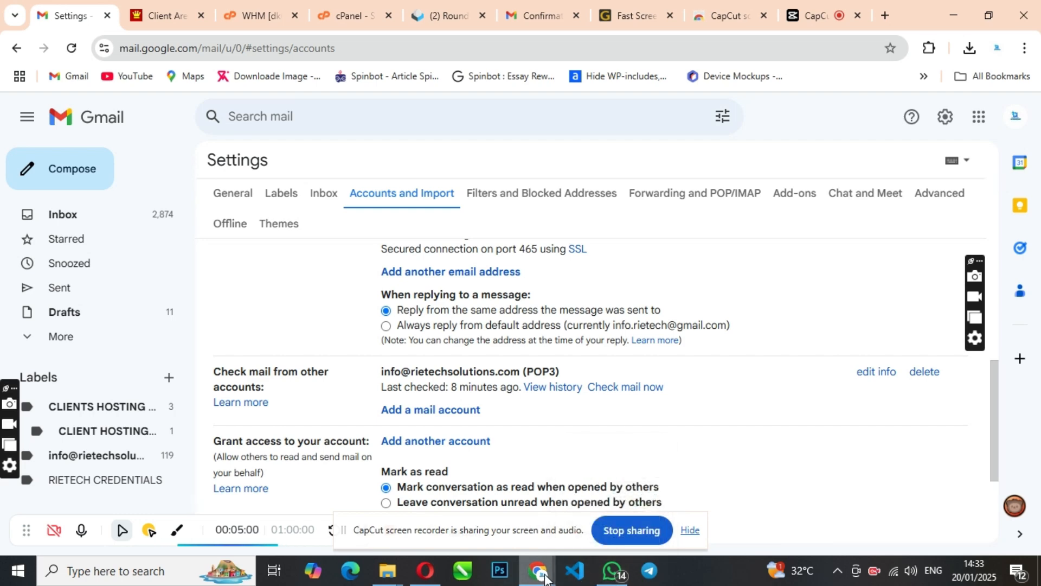
pyautogui.moveTo(537, 571)
pyautogui.click(692, 509)
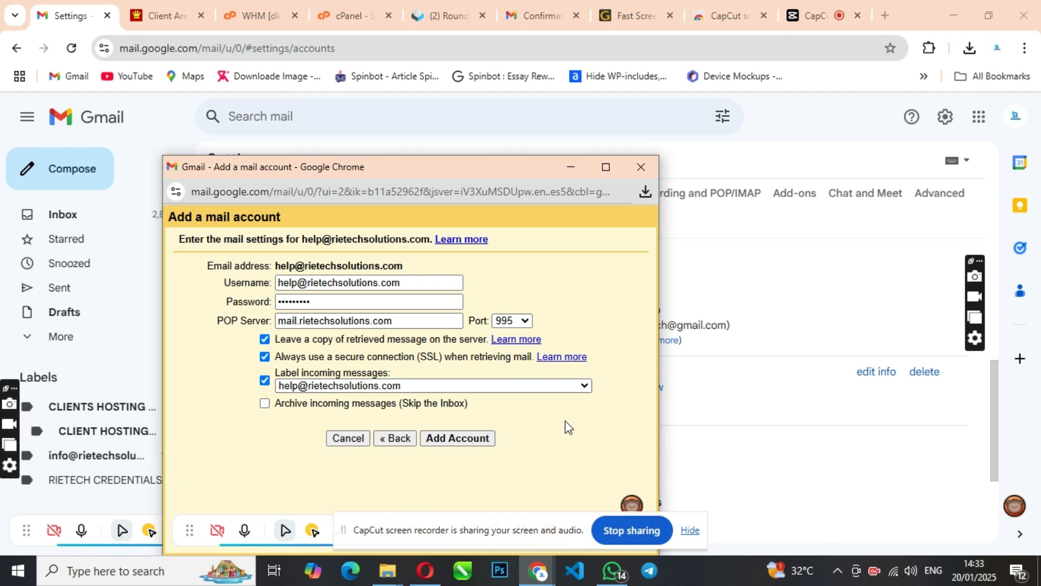
pyautogui.moveTo(516, 175); pyautogui.dragTo(516, 88)
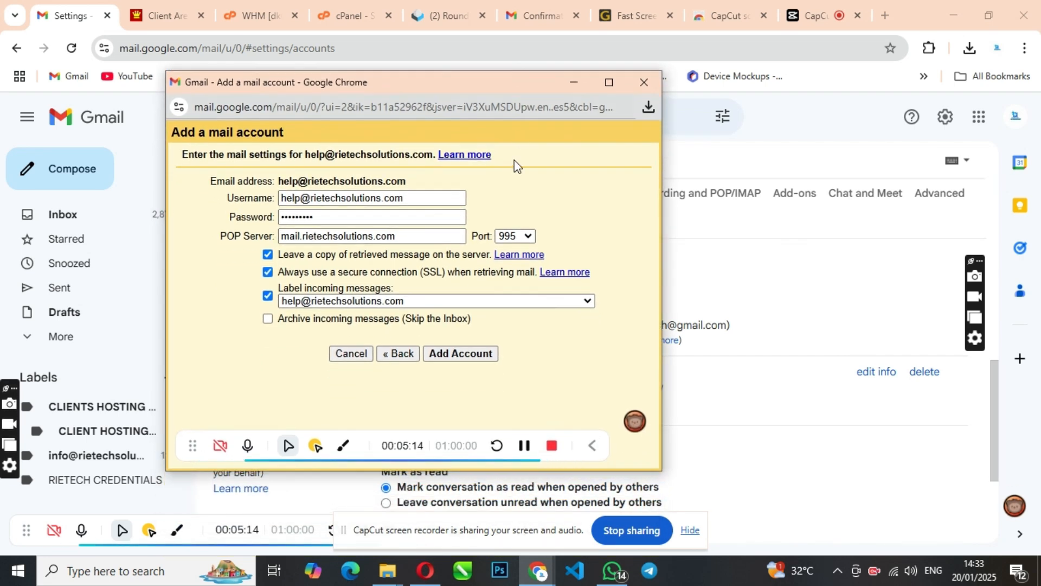
# Add the help mailbox as a POP3 account and list its three fetched messages under its label.
pyautogui.click(461, 358)
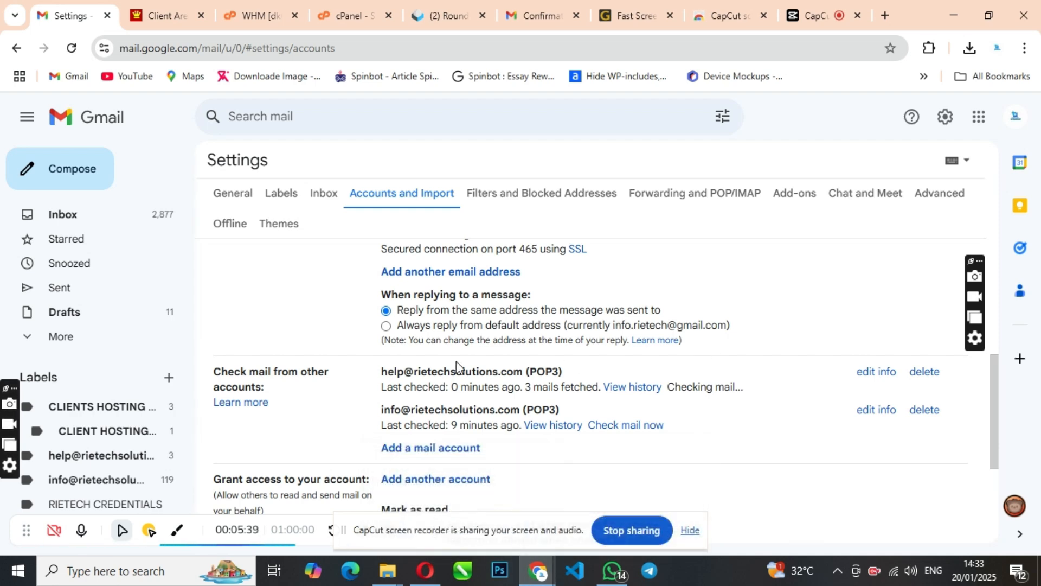
pyautogui.click(98, 458)
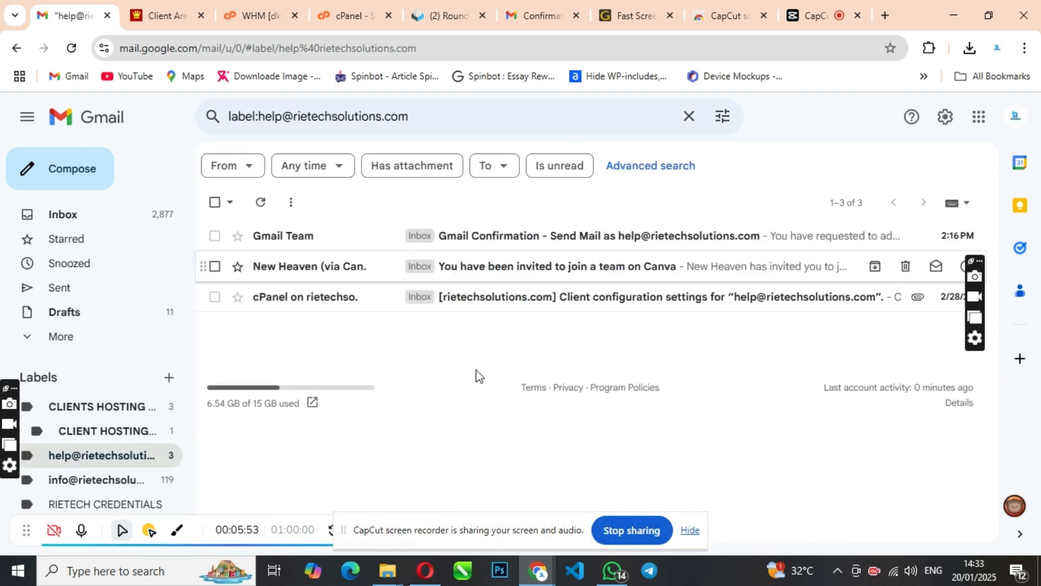
pyautogui.click(447, 16)
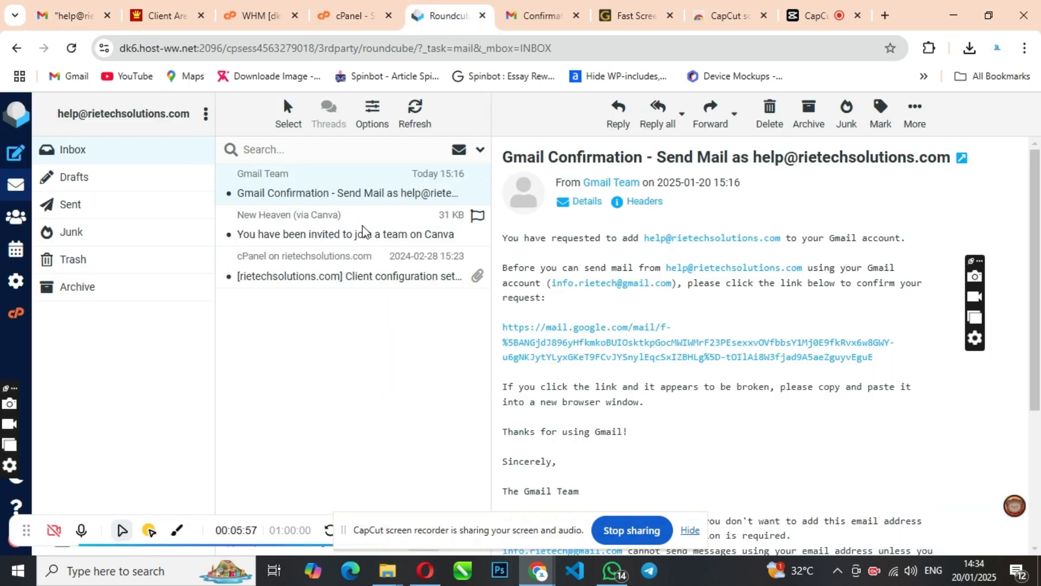
pyautogui.click(76, 16)
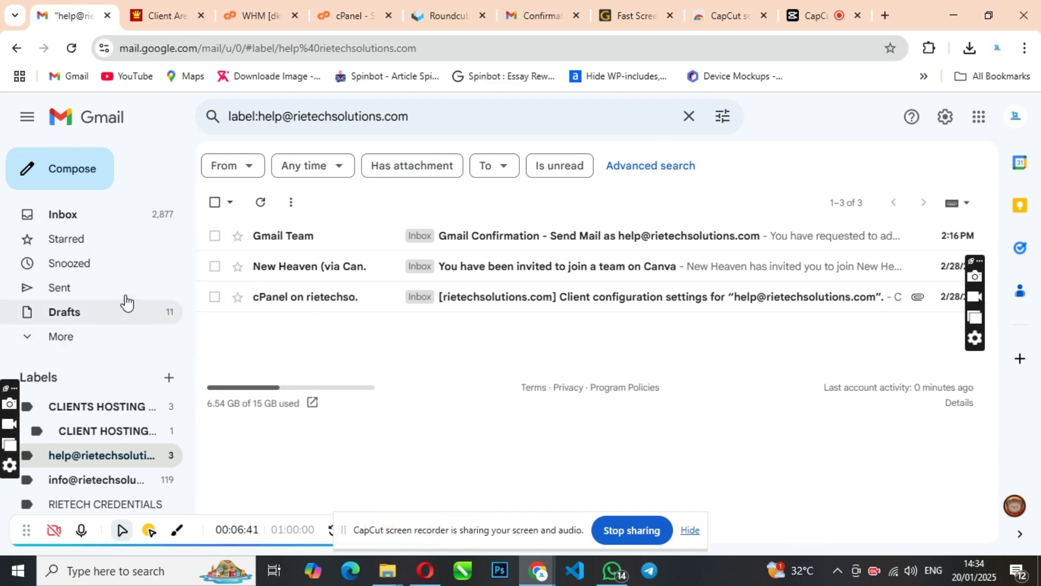
# Go back to the inbox and bring up Gmail's full settings page.
pyautogui.click(65, 215)
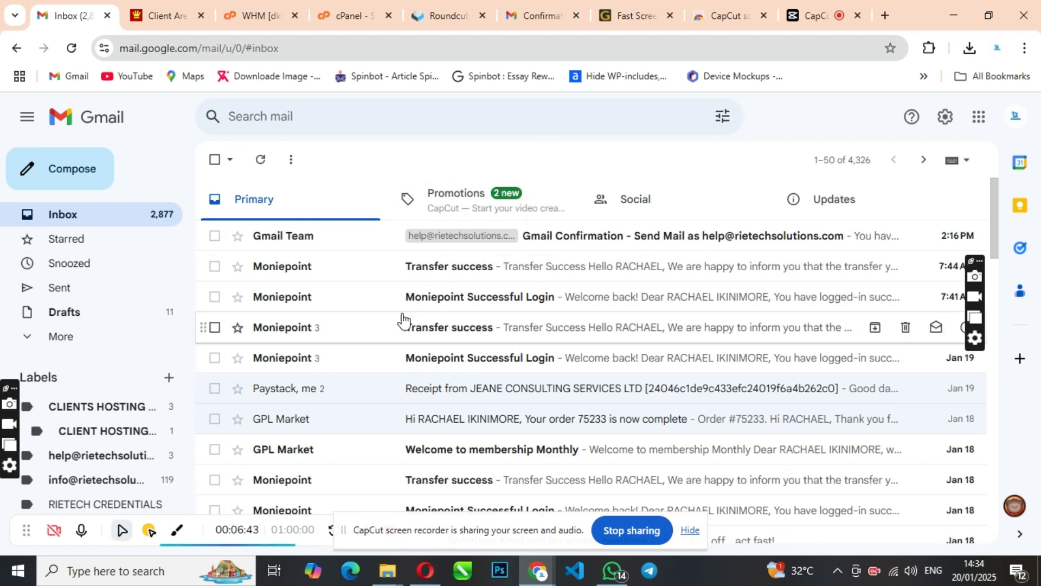
pyautogui.click(946, 120)
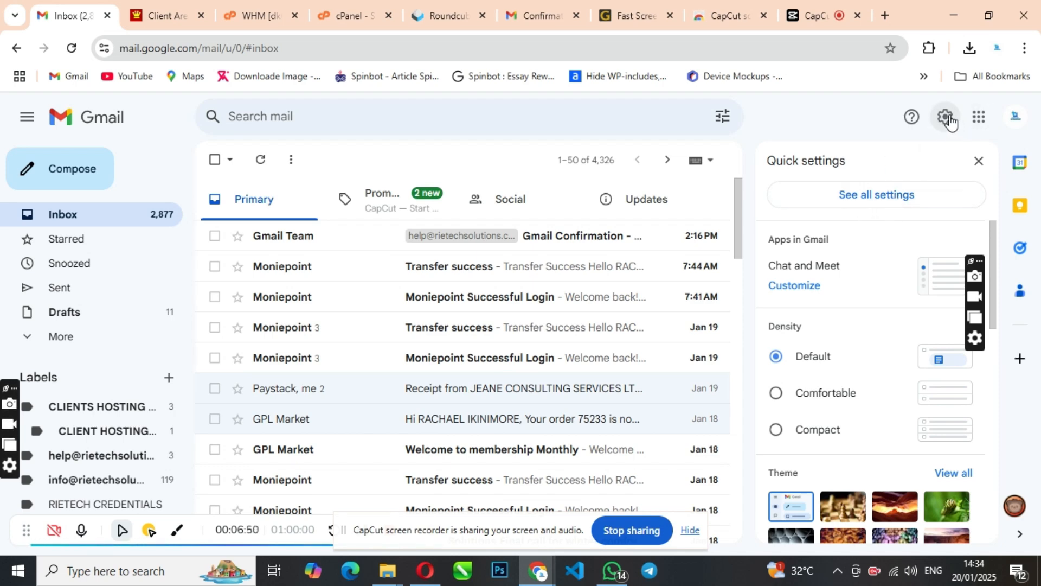
pyautogui.click(875, 202)
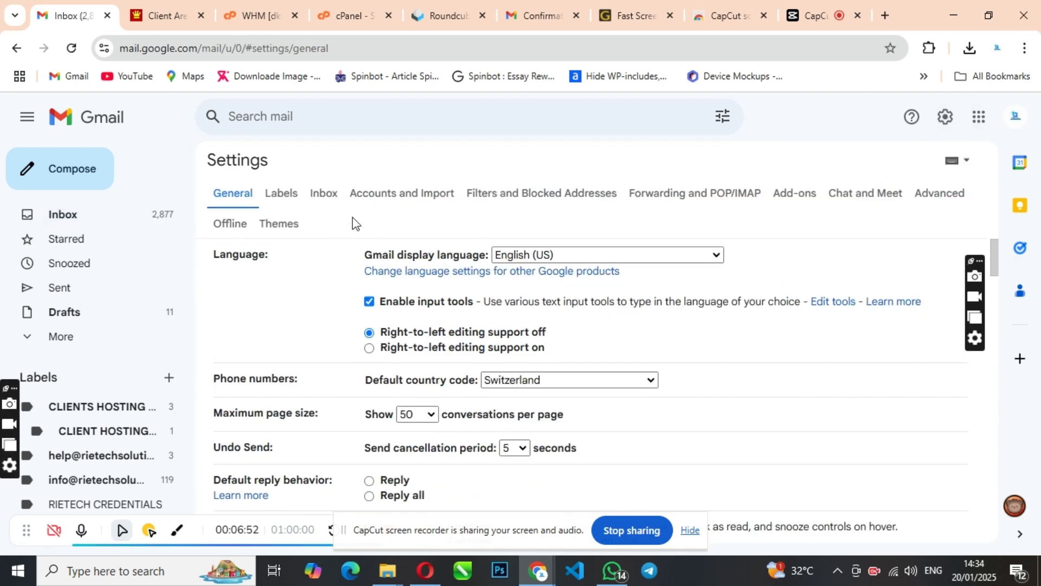
# Review the existing signatures in General settings, then return to the Roundcube help inbox.
pyautogui.scroll(-15, 457, 301)
pyautogui.scroll(-15, 459, 303)
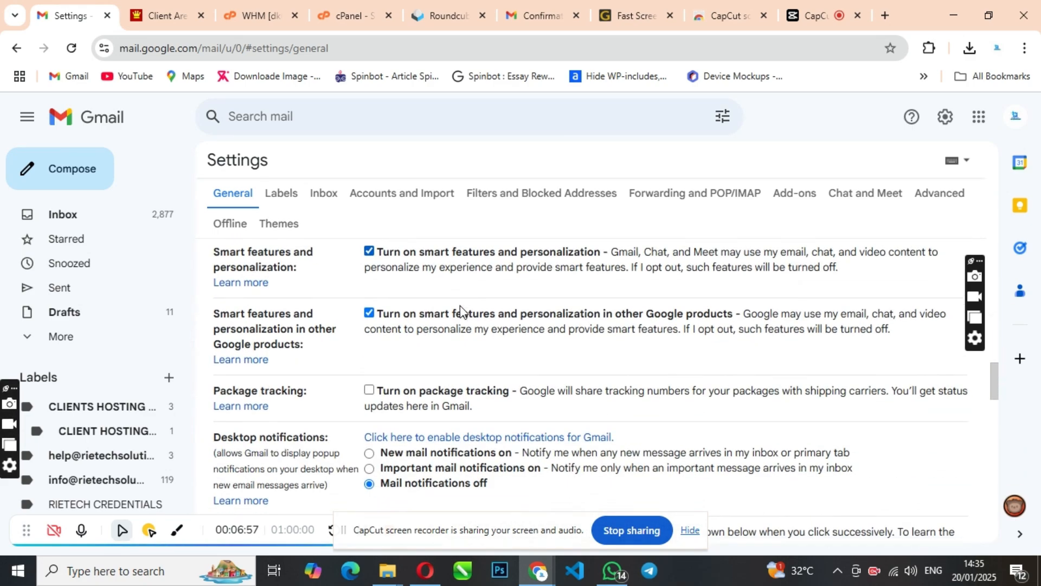
pyautogui.scroll(-10, 460, 320)
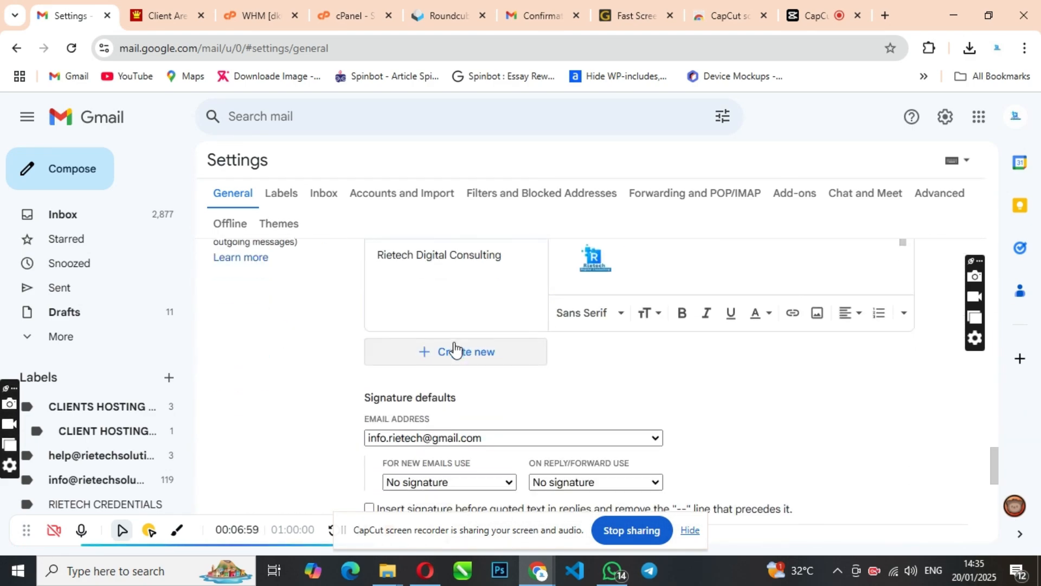
pyautogui.scroll(3, 452, 358)
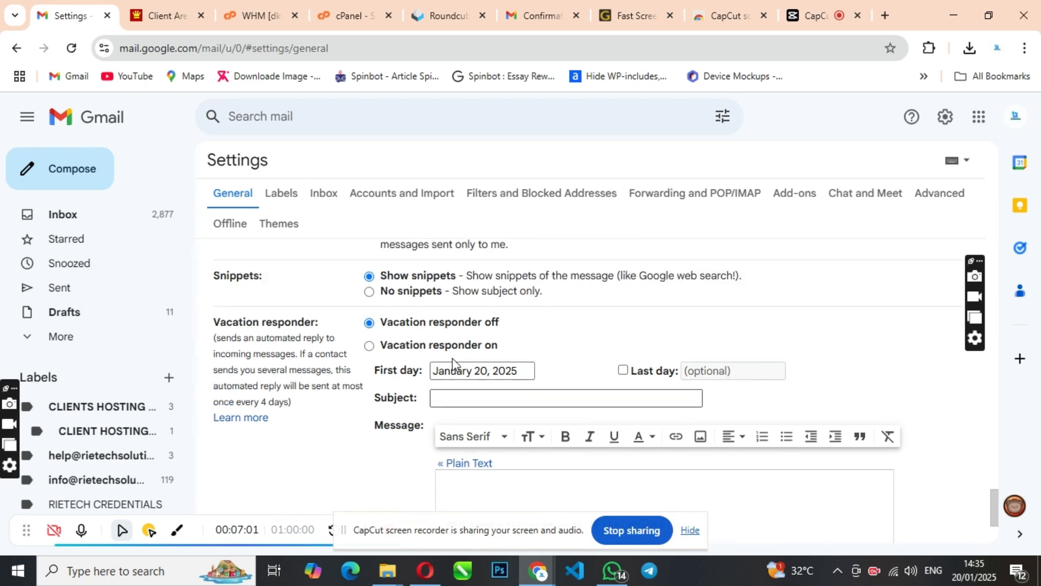
pyautogui.scroll(-5, 452, 358)
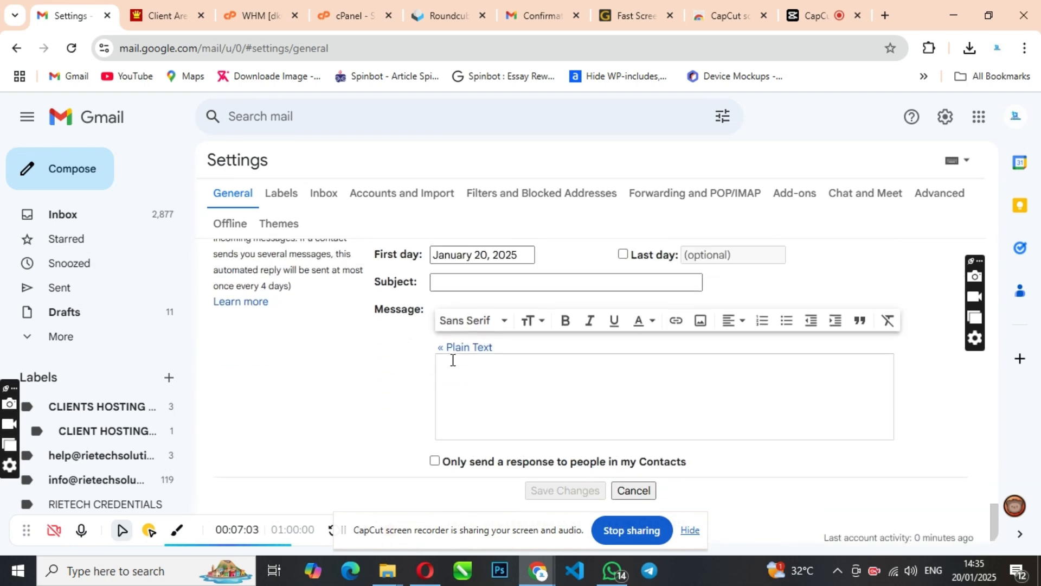
pyautogui.scroll(8, 454, 359)
pyautogui.scroll(3, 453, 367)
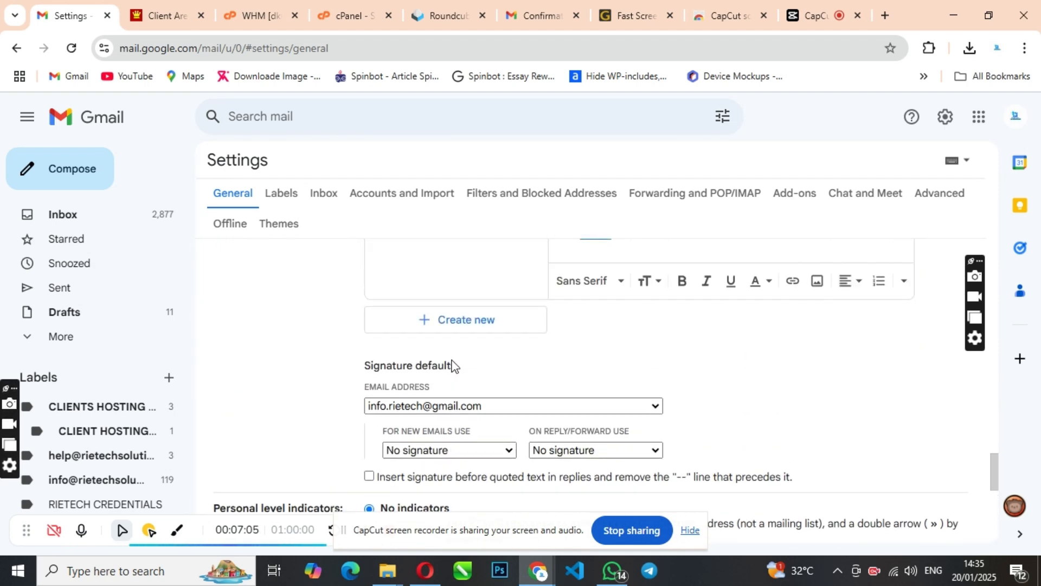
pyautogui.scroll(1, 366, 364)
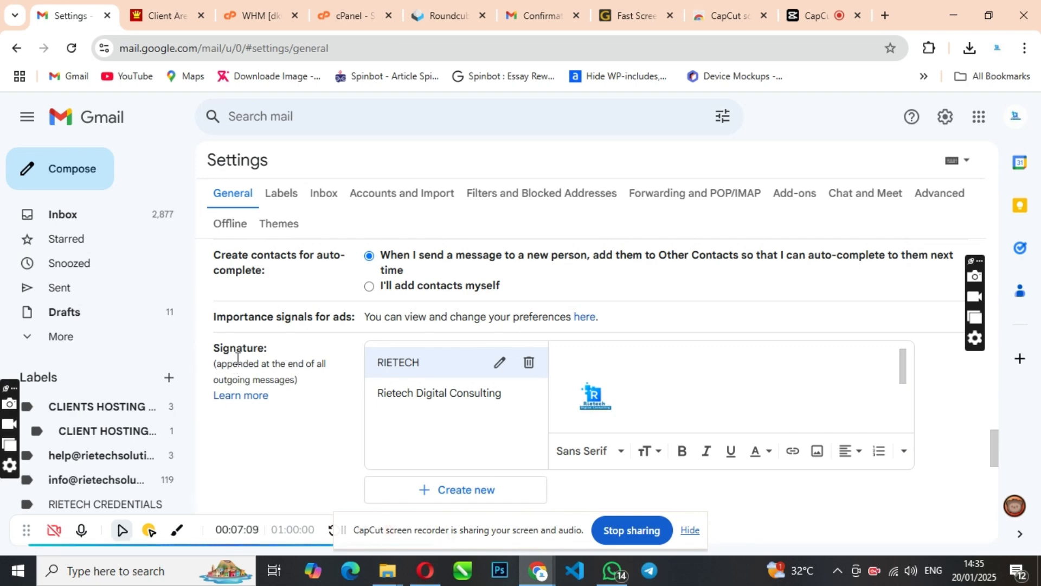
pyautogui.click(434, 16)
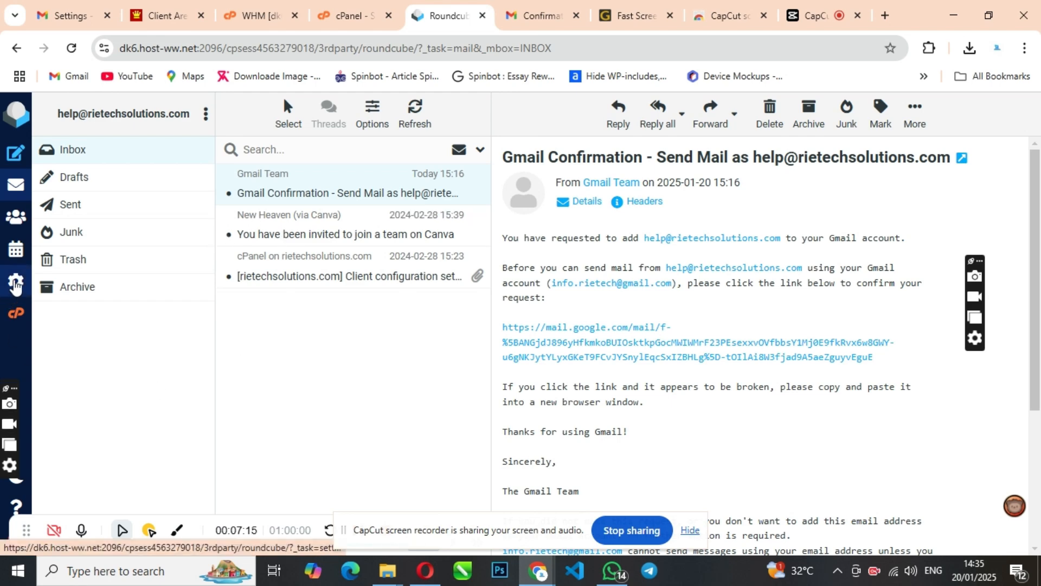
# Start a blank new identity under Roundcube's Settings > Identities, then return to Gmail's Signature settings.
pyautogui.click(15, 282)
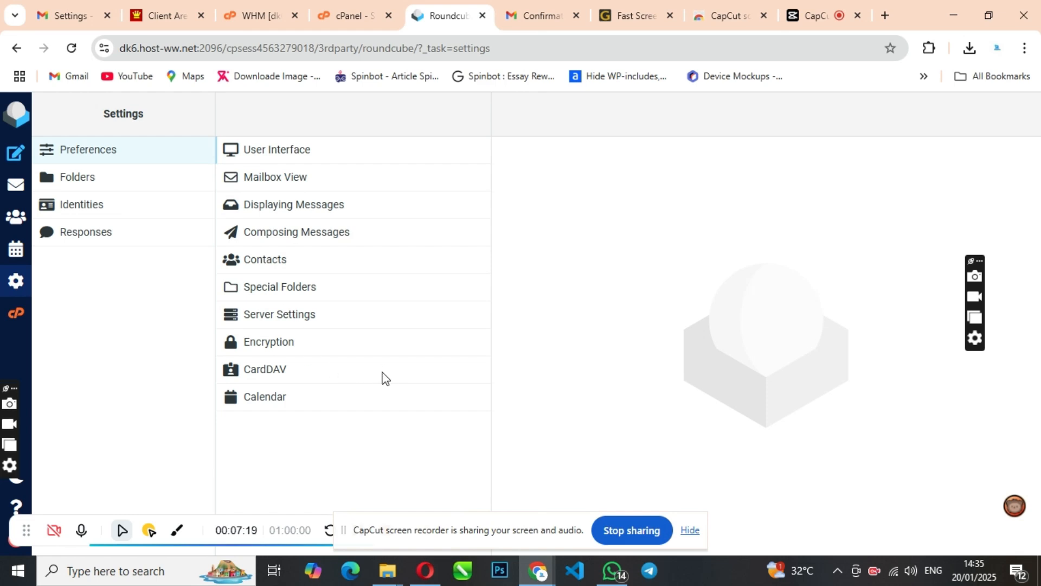
pyautogui.click(94, 212)
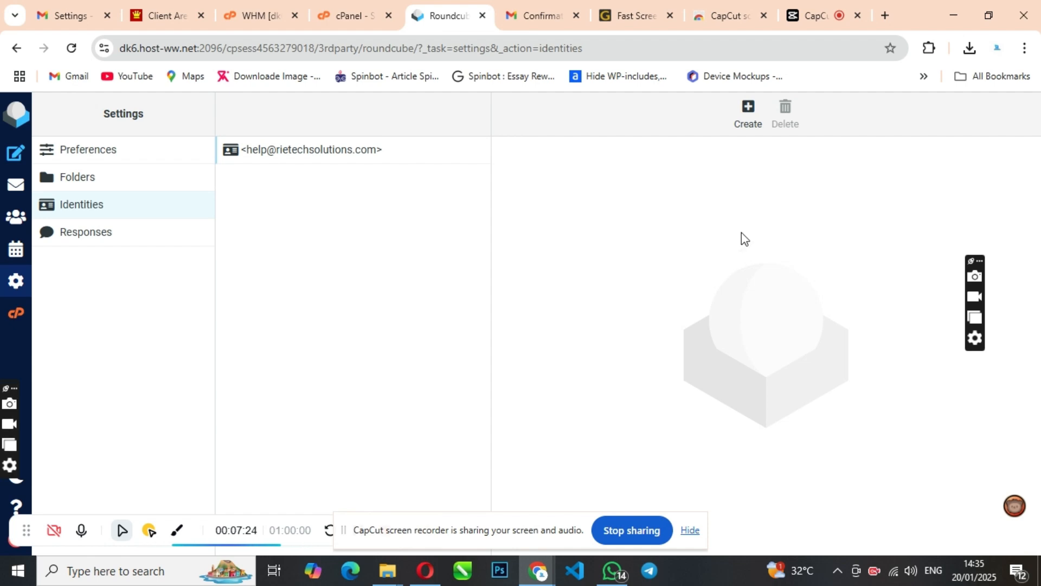
pyautogui.click(746, 115)
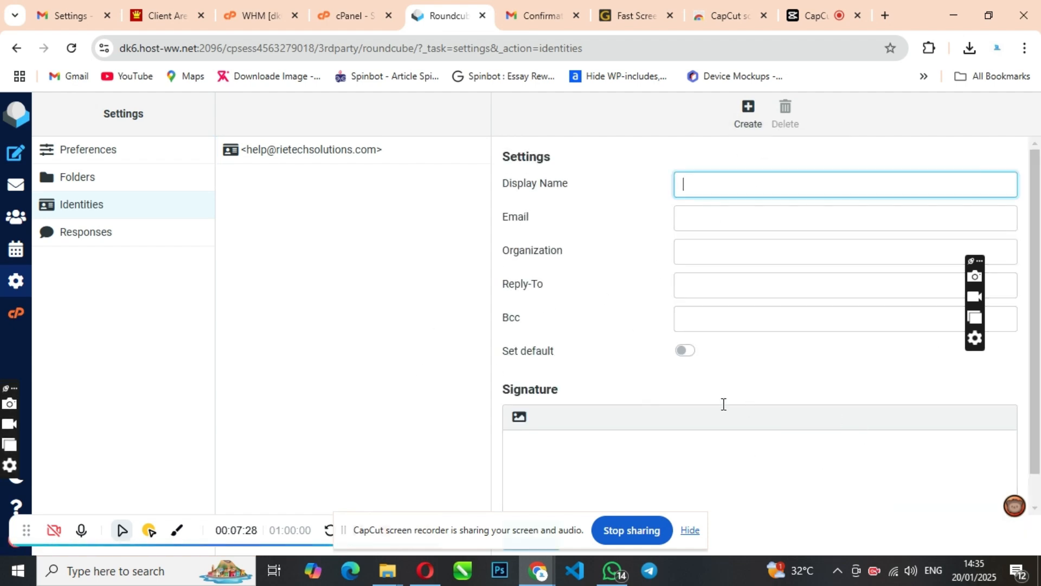
pyautogui.scroll(-1, 783, 322)
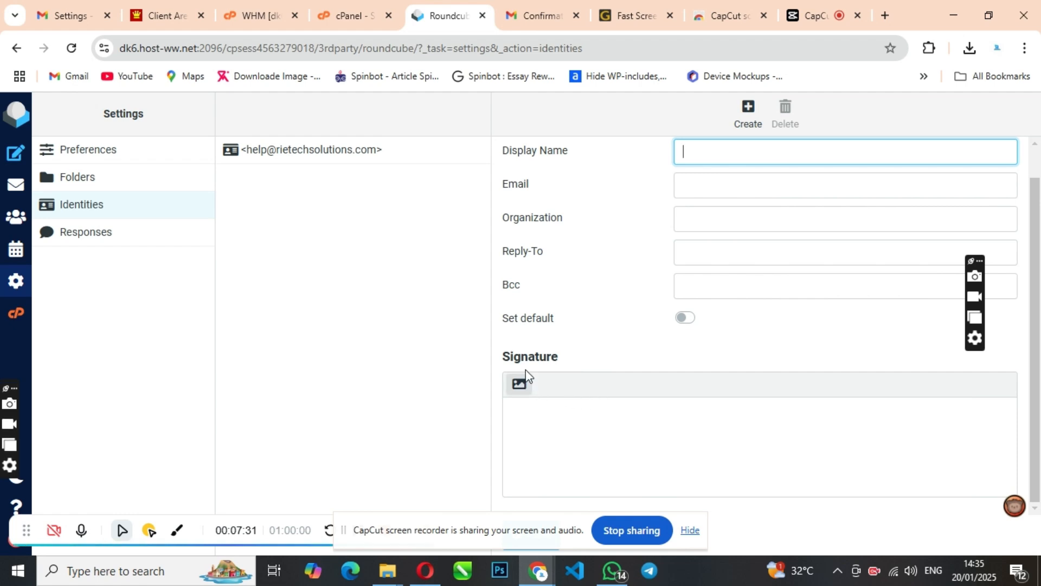
pyautogui.scroll(1, 735, 293)
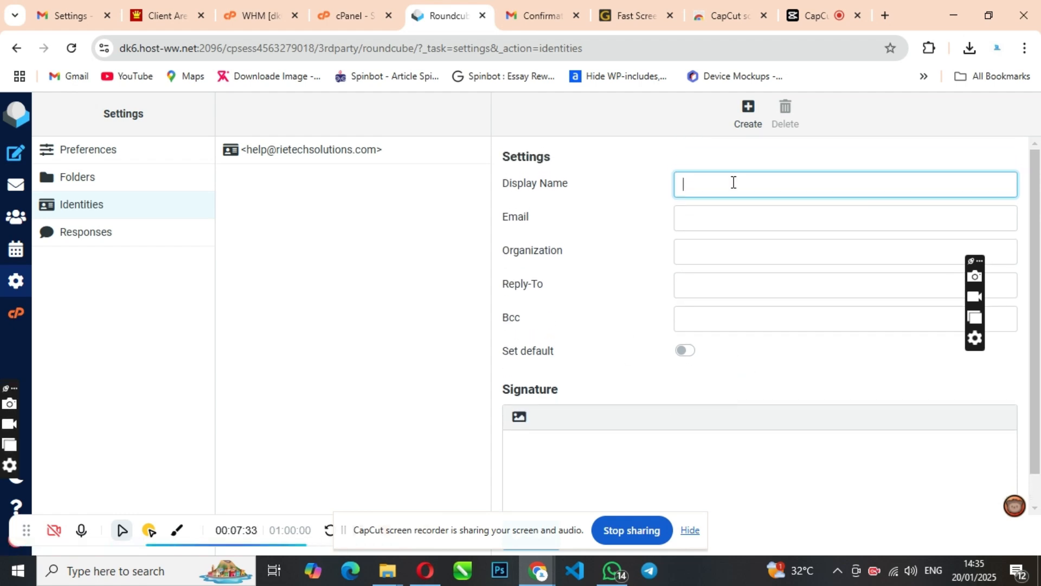
pyautogui.click(66, 15)
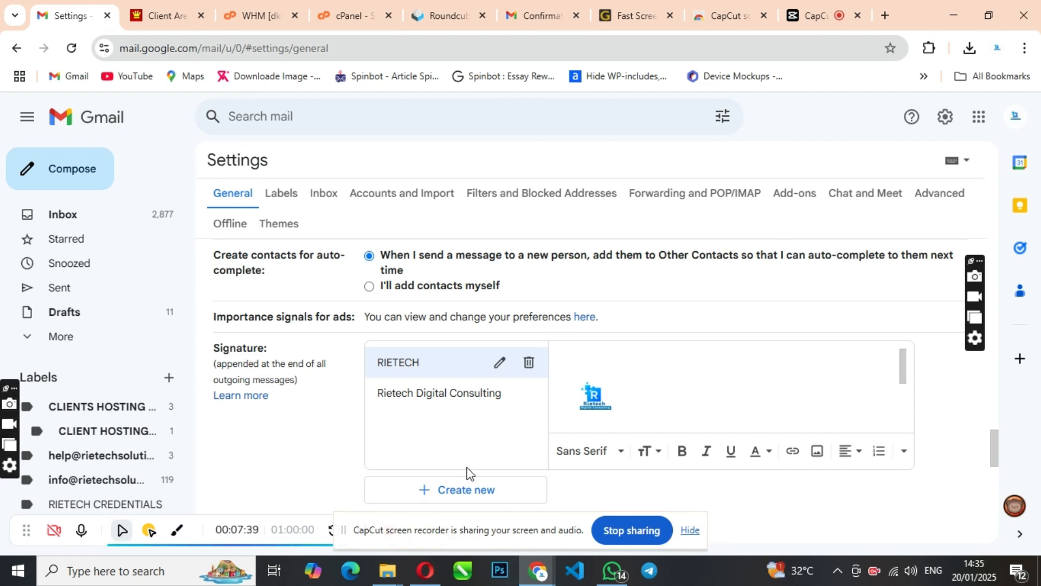
# Create a new Gmail signature named 'Customer Care'.
pyautogui.click(473, 495)
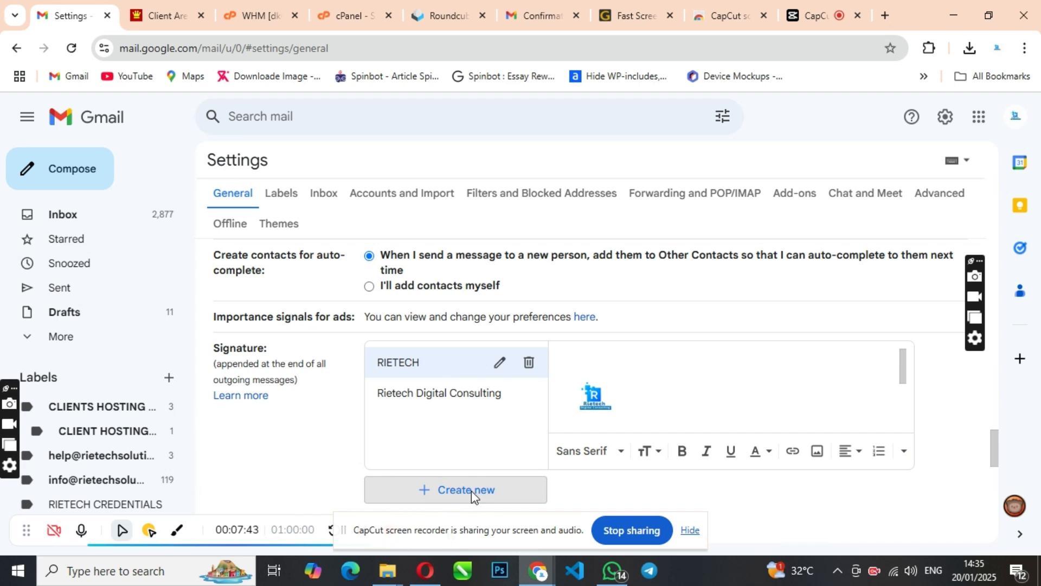
pyautogui.click(471, 490)
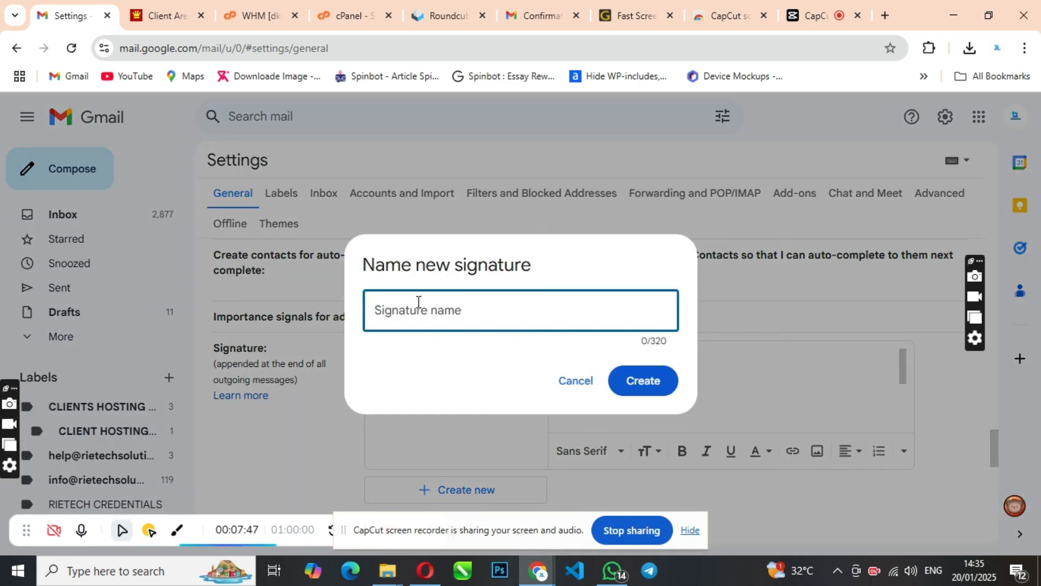
pyautogui.moveTo(557, 253)
pyautogui.mouseDown()
pyautogui.moveTo(776, 227)
pyautogui.moveTo(635, 251)
pyautogui.mouseUp()
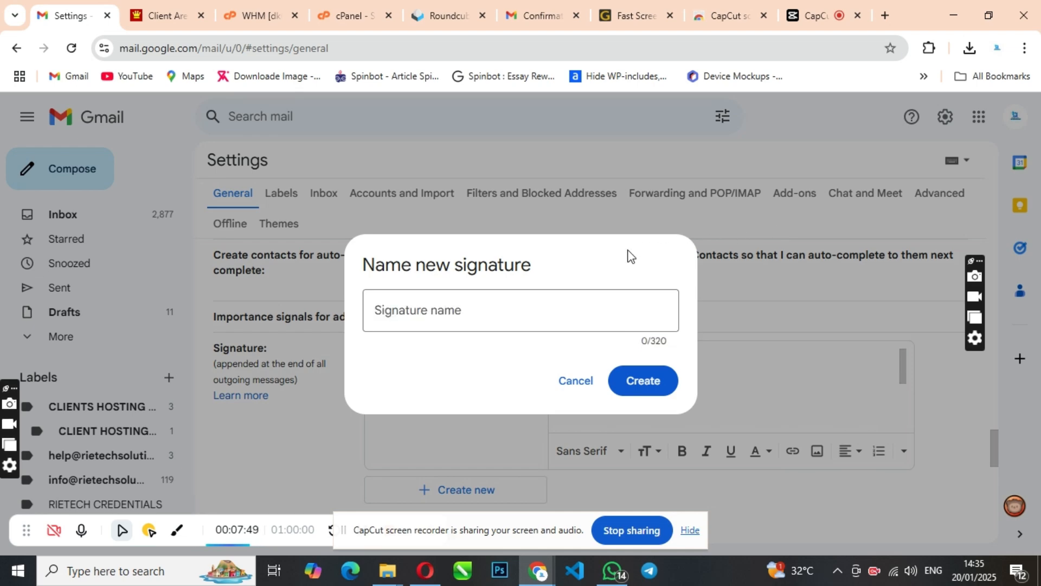
pyautogui.click(580, 385)
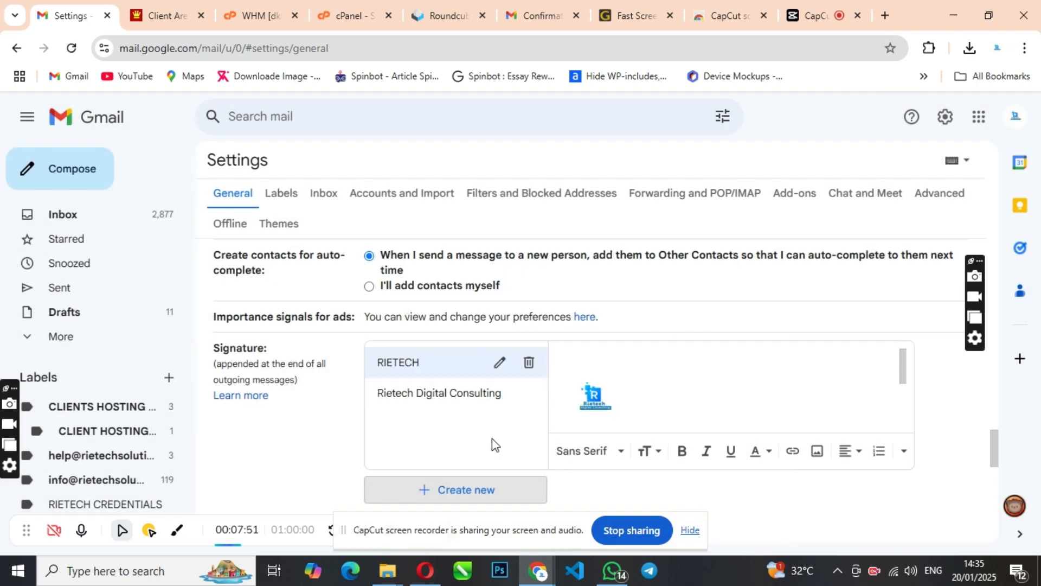
pyautogui.click(458, 492)
pyautogui.click(433, 320)
pyautogui.write('Customer Care')
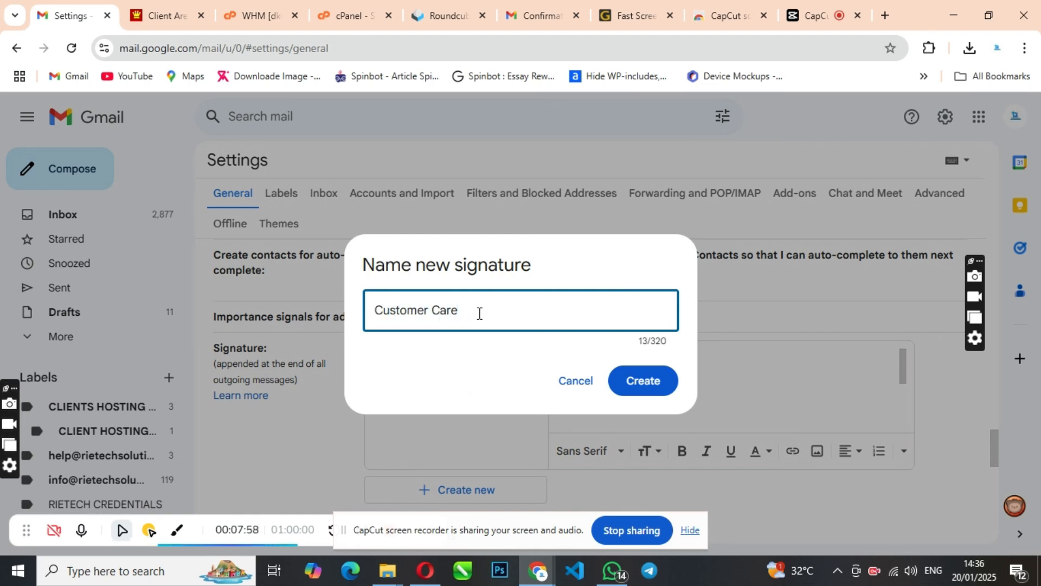
pyautogui.click(648, 381)
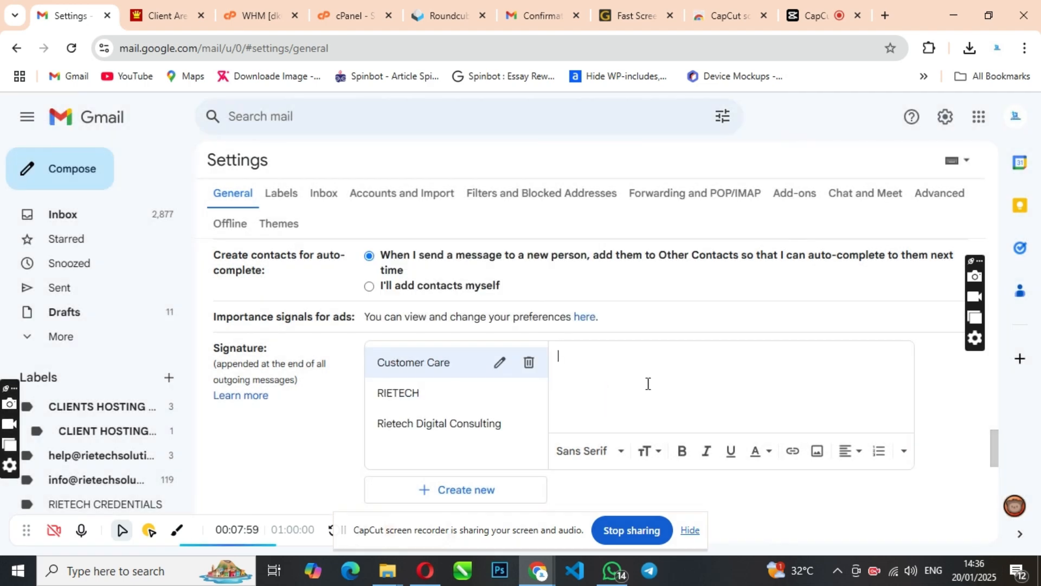
# Compare with the RIETECH signature's content, then select Customer Care for editing.
pyautogui.click(500, 364)
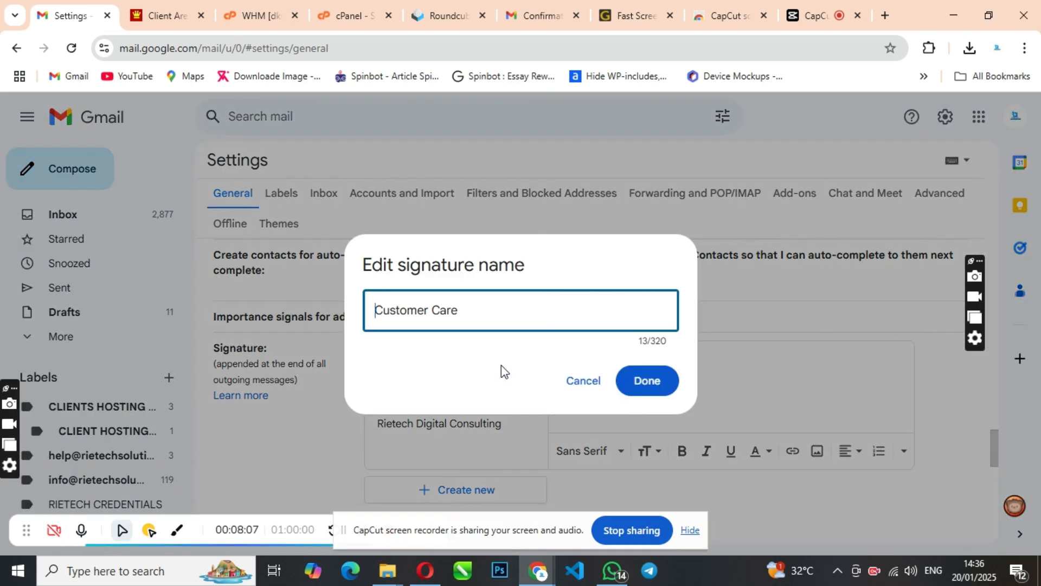
pyautogui.click(580, 390)
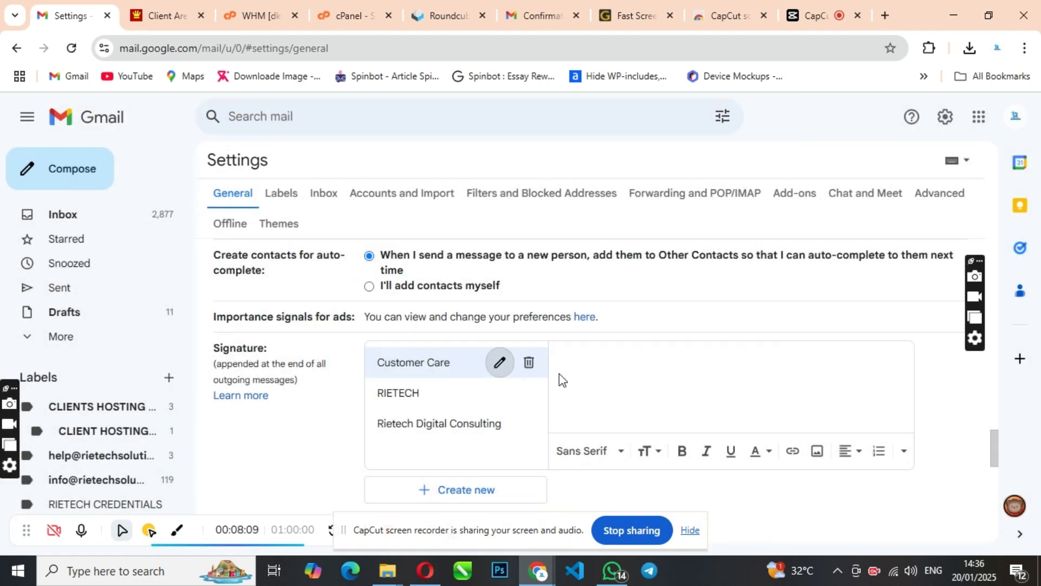
pyautogui.click(630, 356)
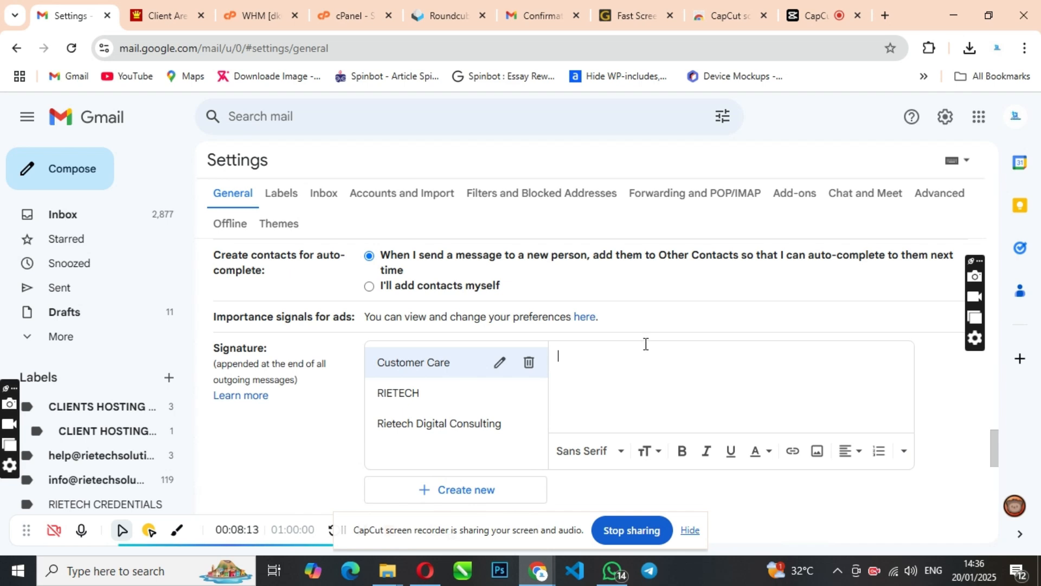
pyautogui.scroll(-3, 609, 361)
pyautogui.scroll(2, 510, 391)
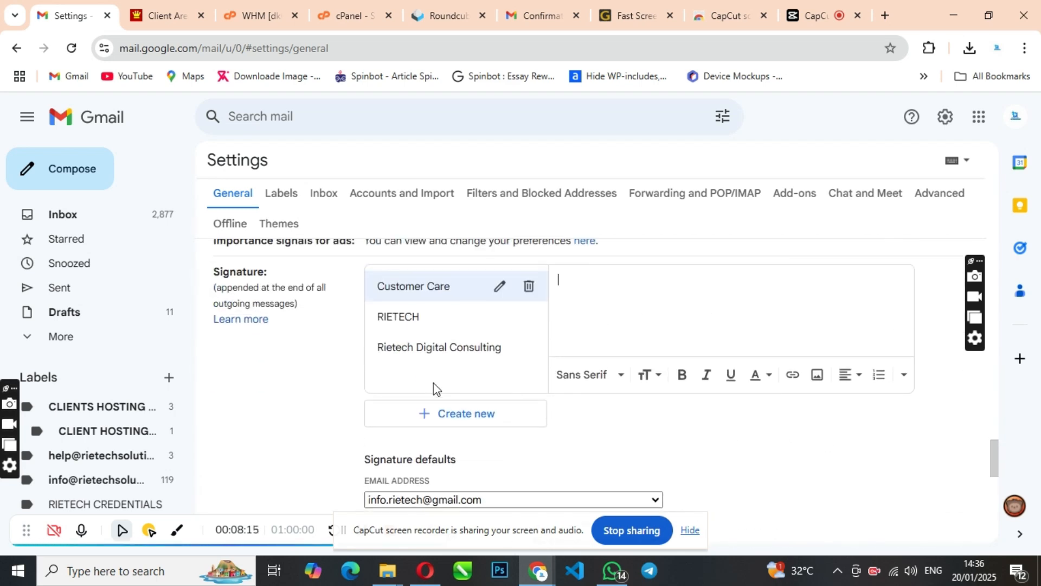
pyautogui.click(399, 326)
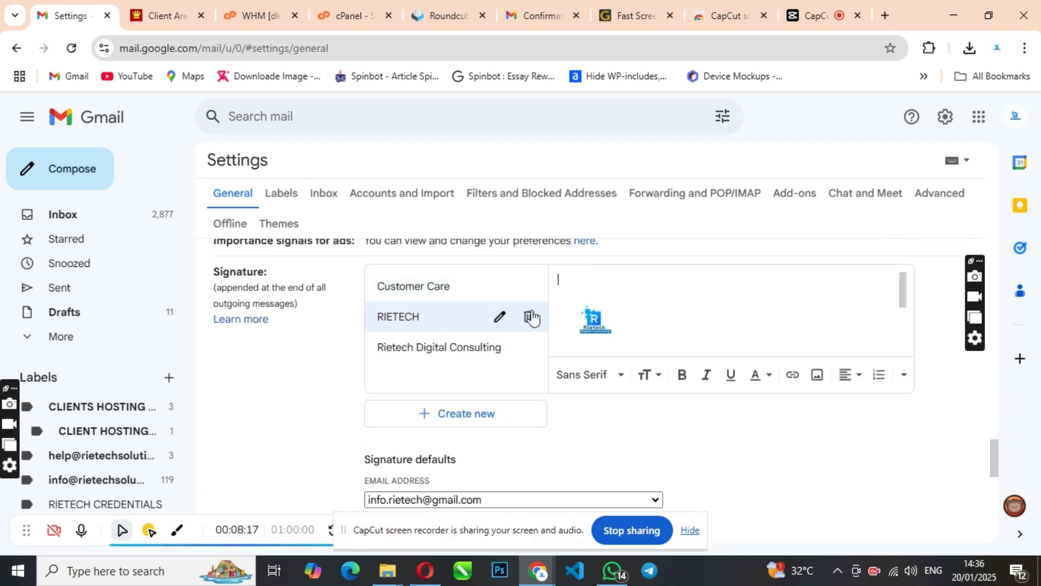
pyautogui.scroll(-2, 623, 313)
pyautogui.scroll(2, 625, 326)
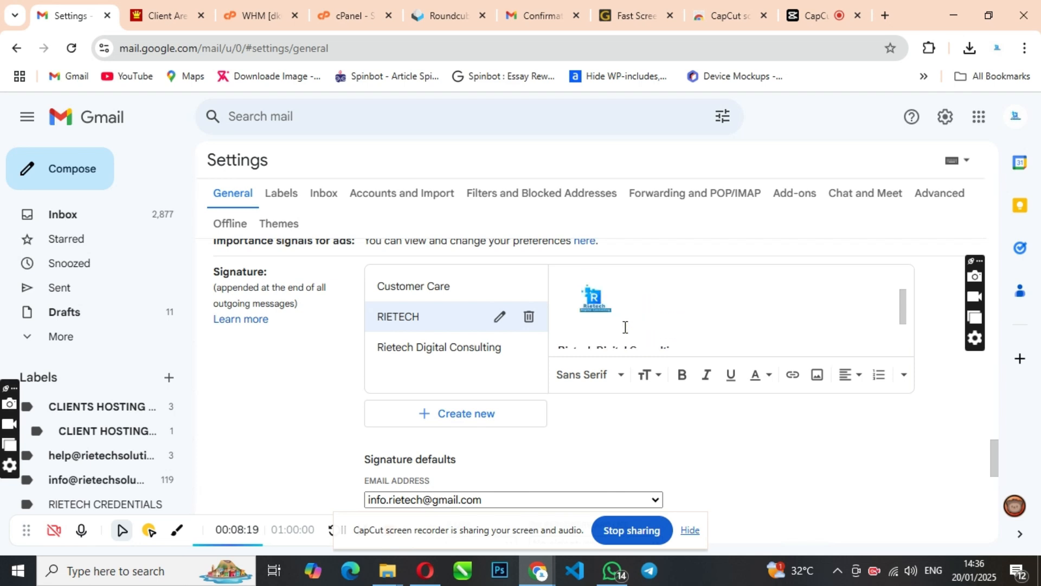
pyautogui.scroll(2, 532, 339)
pyautogui.click(422, 367)
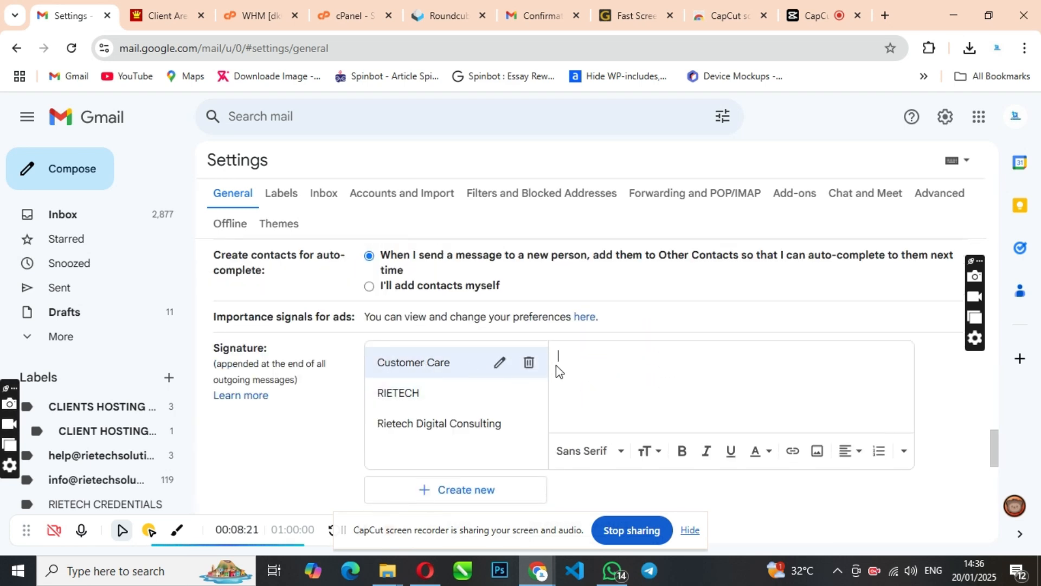
pyautogui.scroll(-4, 711, 380)
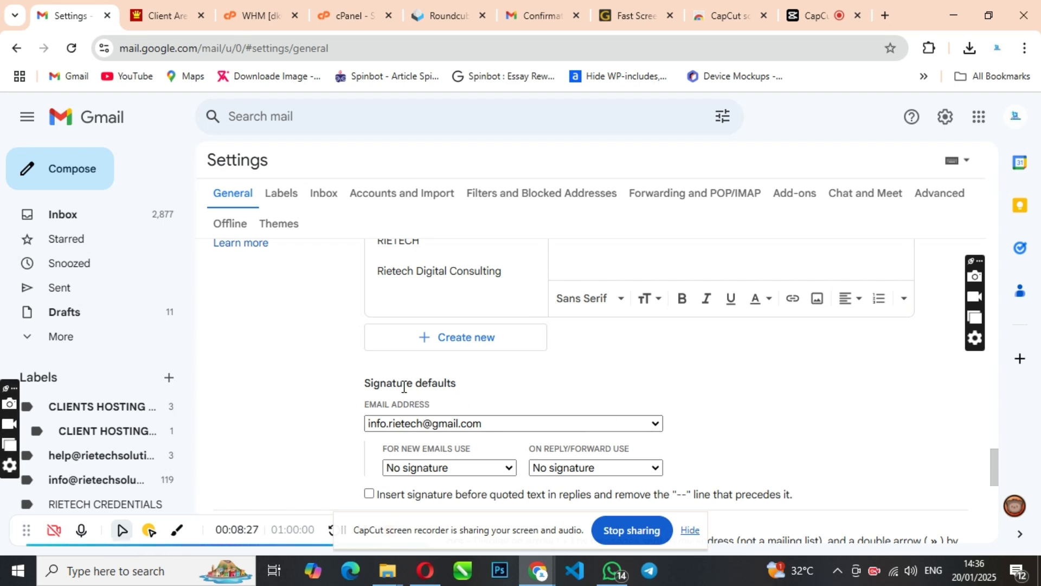
pyautogui.scroll(3, 474, 389)
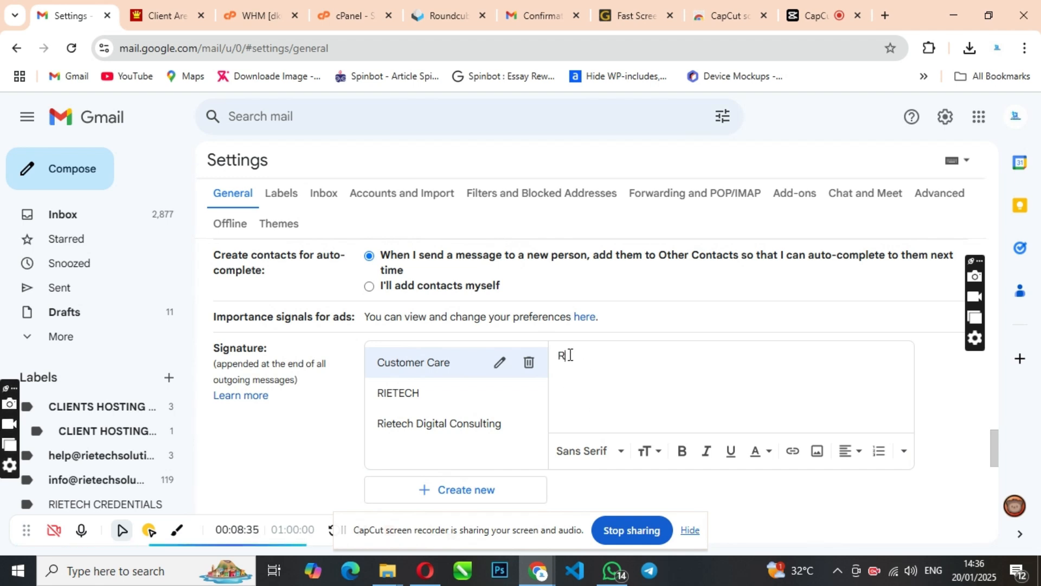
pyautogui.write('iet')
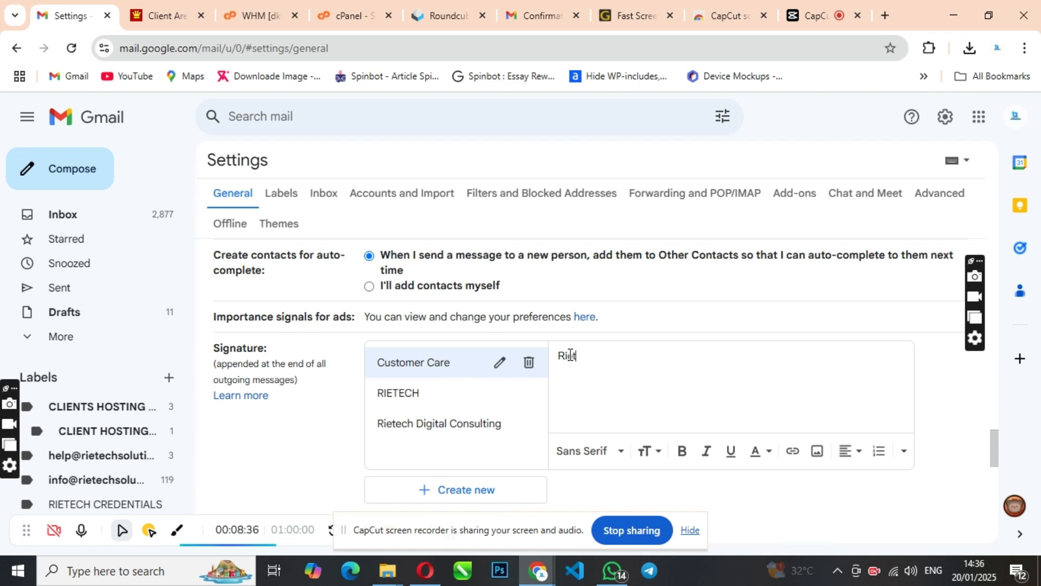
pyautogui.write('ech Custo')
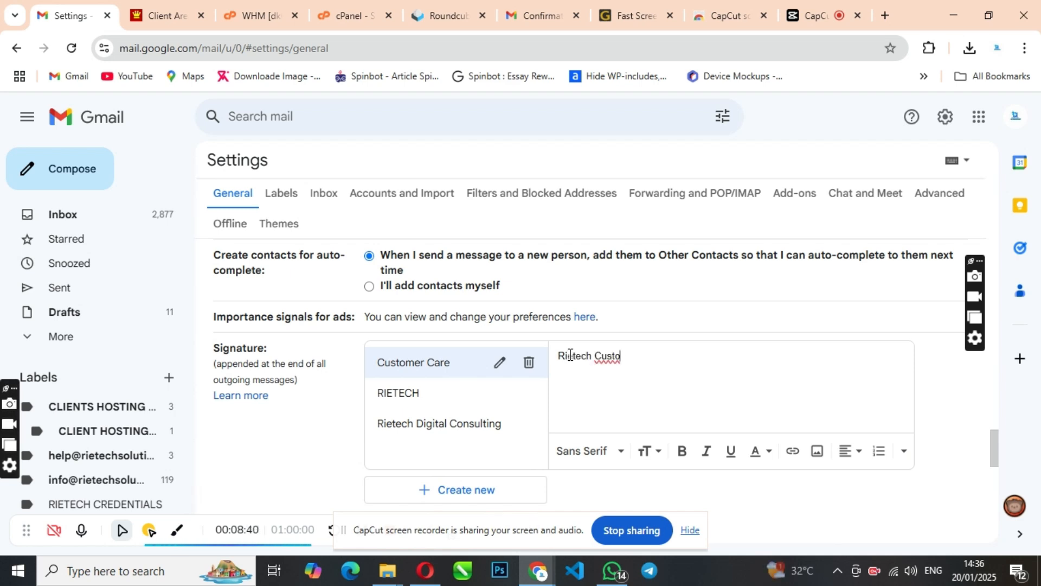
pyautogui.press('BackSpace')
pyautogui.write('omer Care')
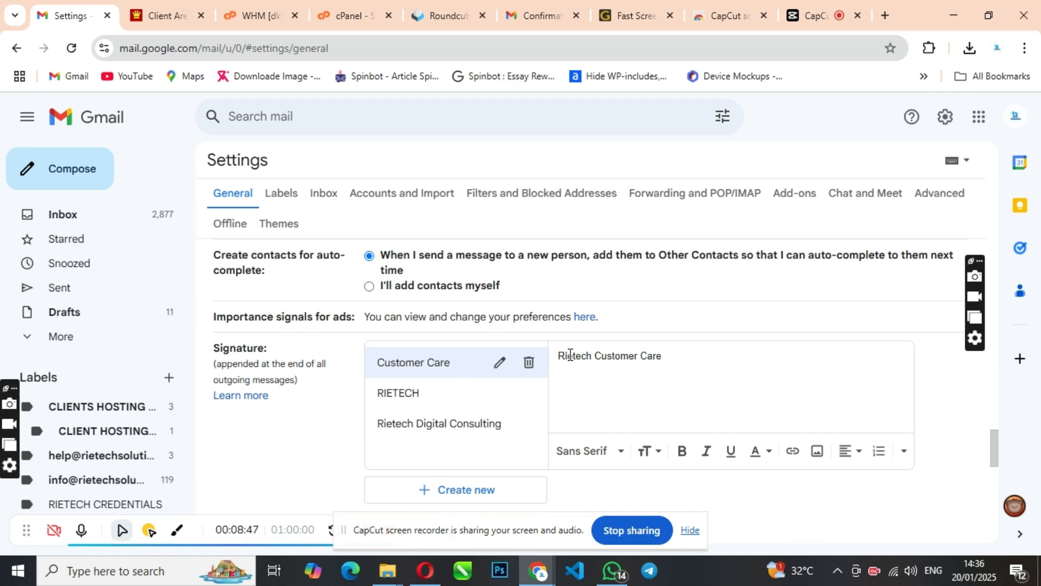
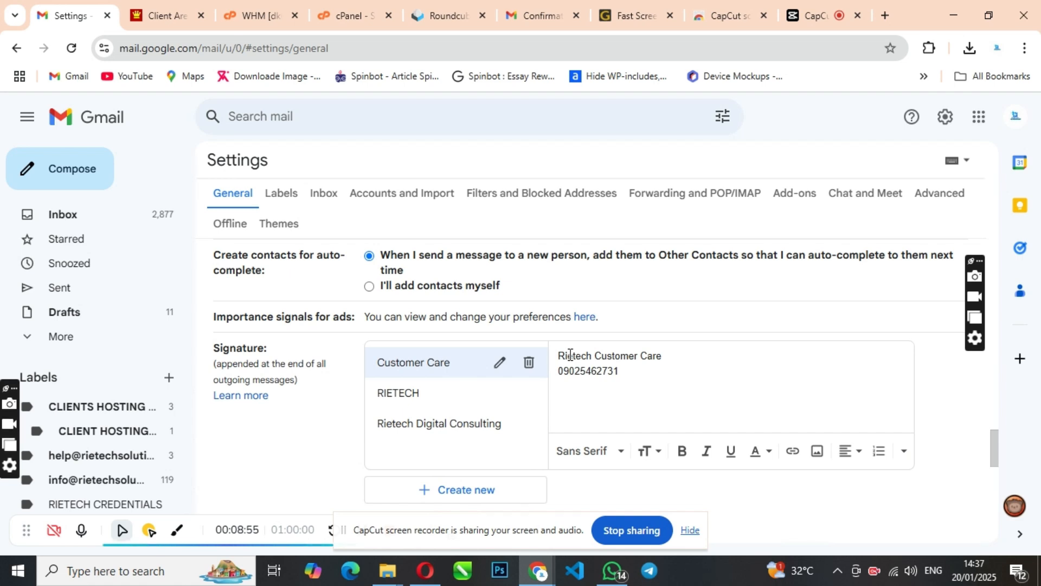
pyautogui.press('Return')
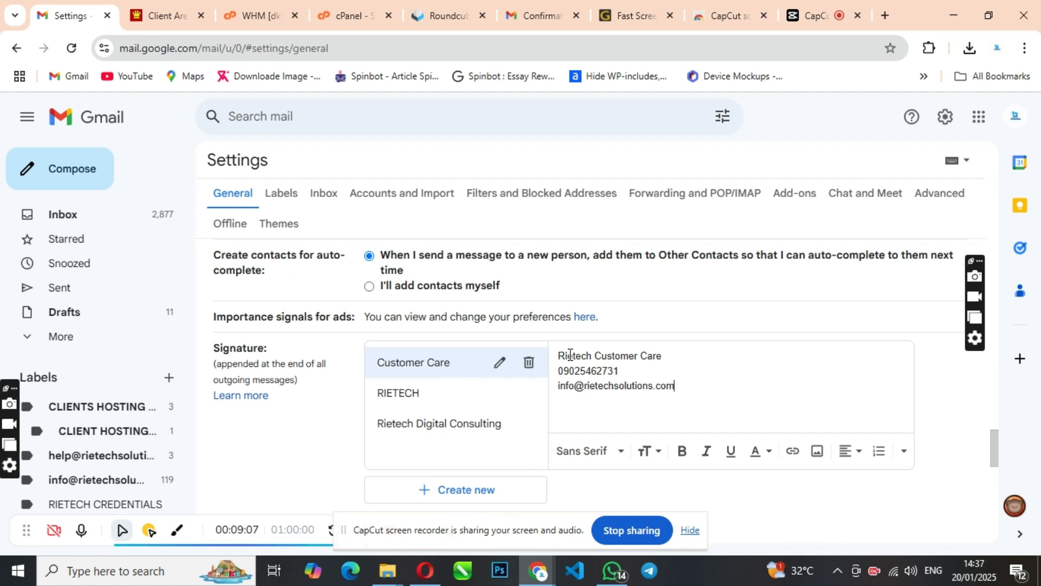
pyautogui.press('Return')
pyautogui.write('www.')
pyautogui.write('tech')
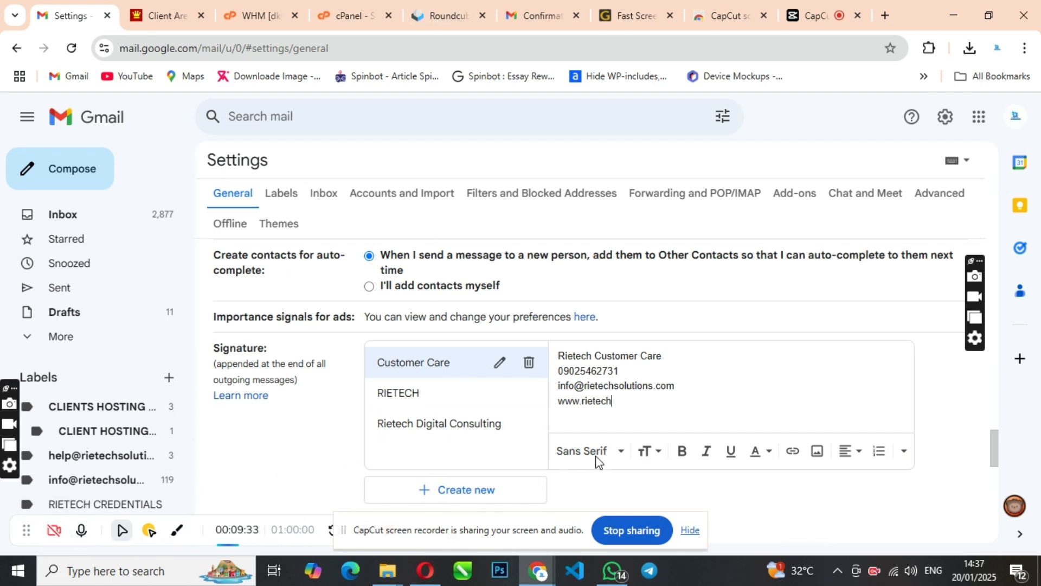
pyautogui.write('solution')
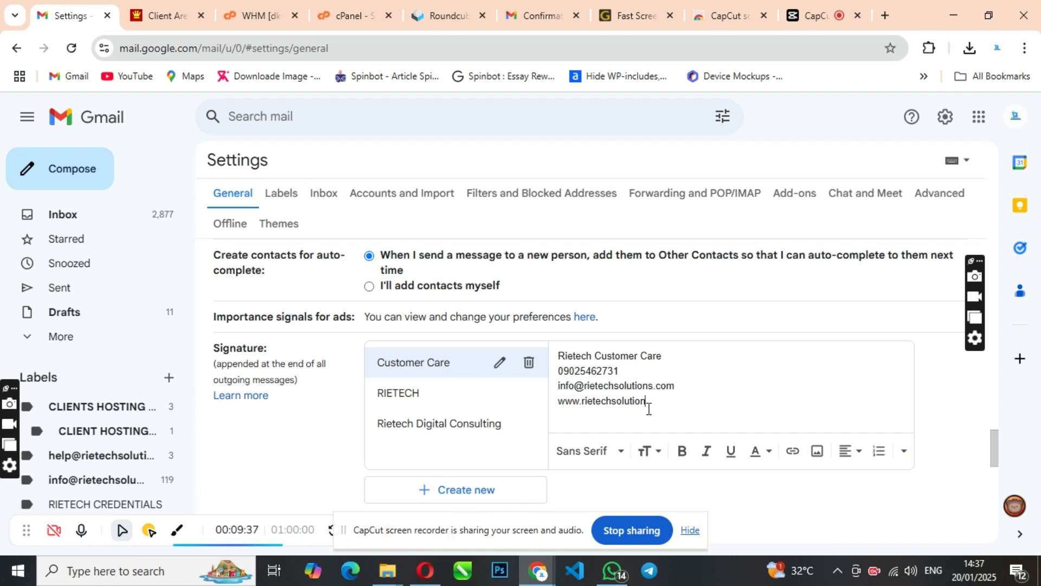
pyautogui.write('s.com')
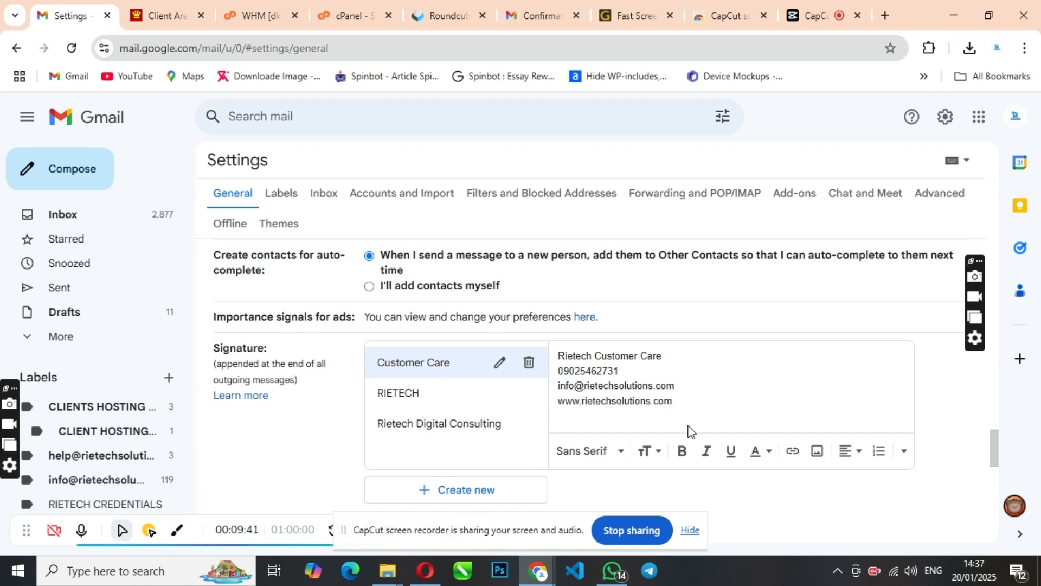
# For the help address, choose Customer Care for both new emails and replies/forwards.
pyautogui.scroll(-2, 559, 415)
pyautogui.scroll(-3, 354, 379)
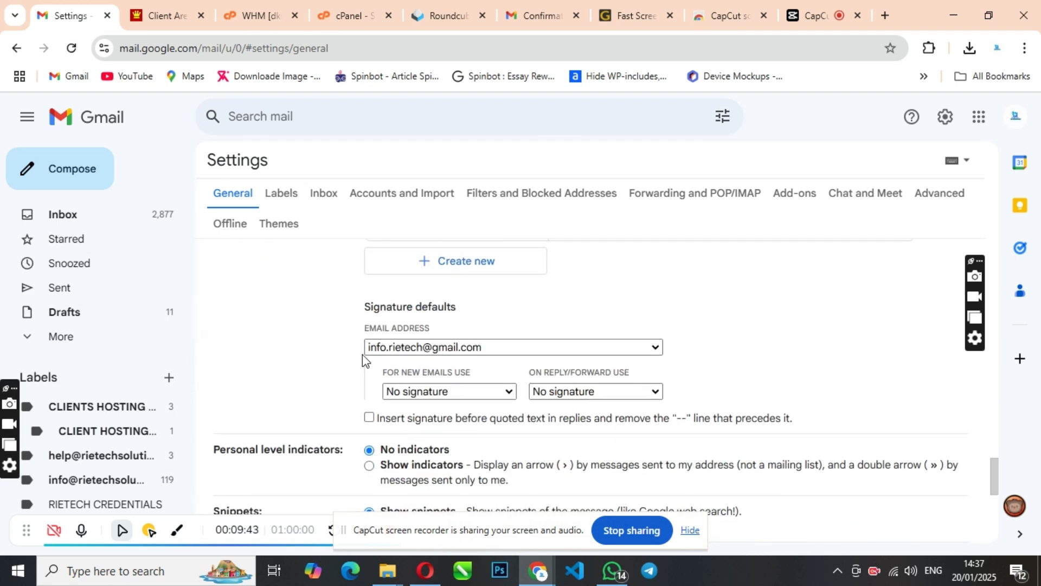
pyautogui.click(460, 350)
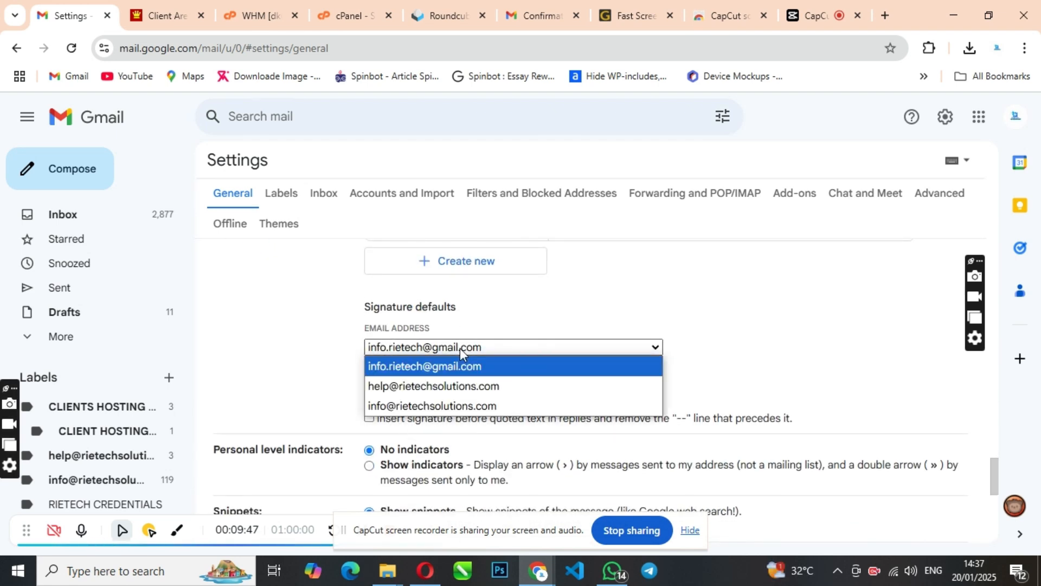
pyautogui.click(465, 386)
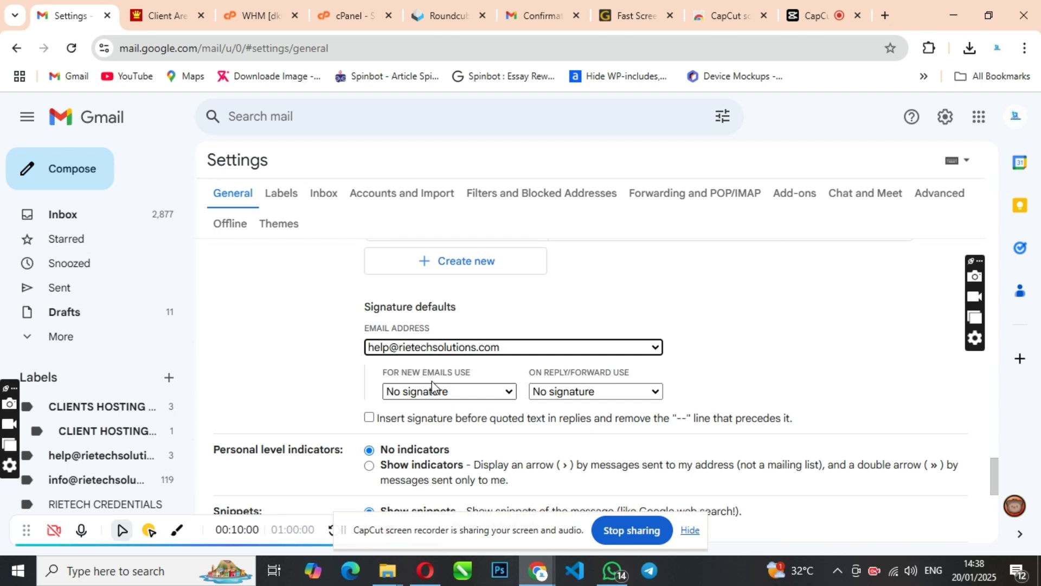
pyautogui.click(444, 393)
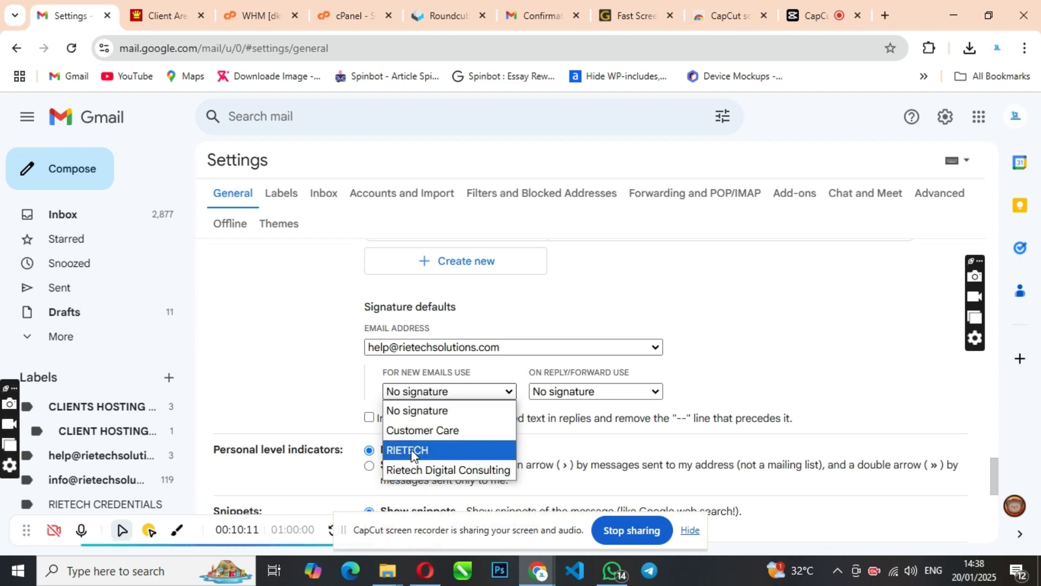
pyautogui.click(441, 431)
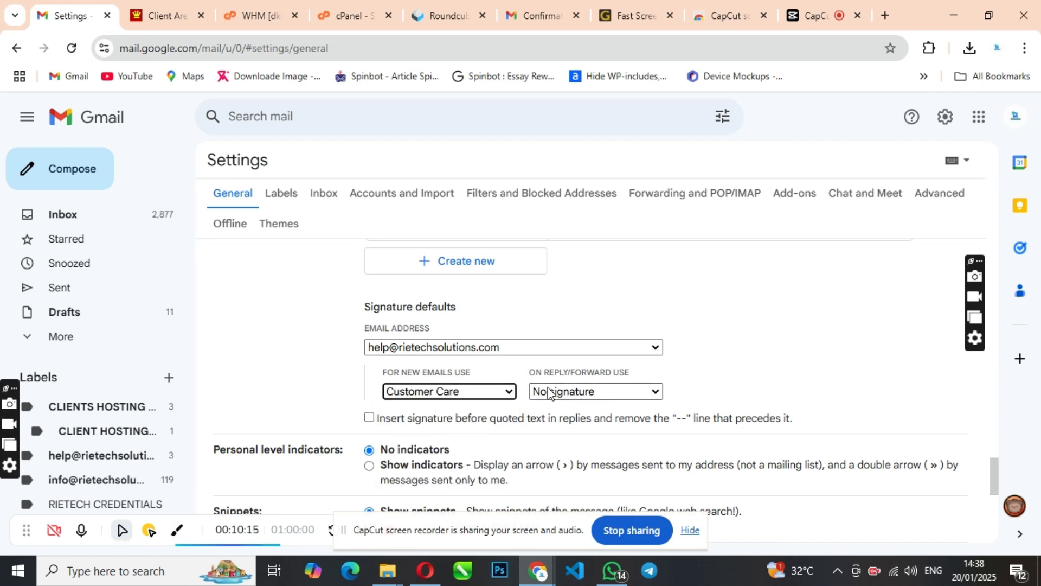
pyautogui.click(570, 398)
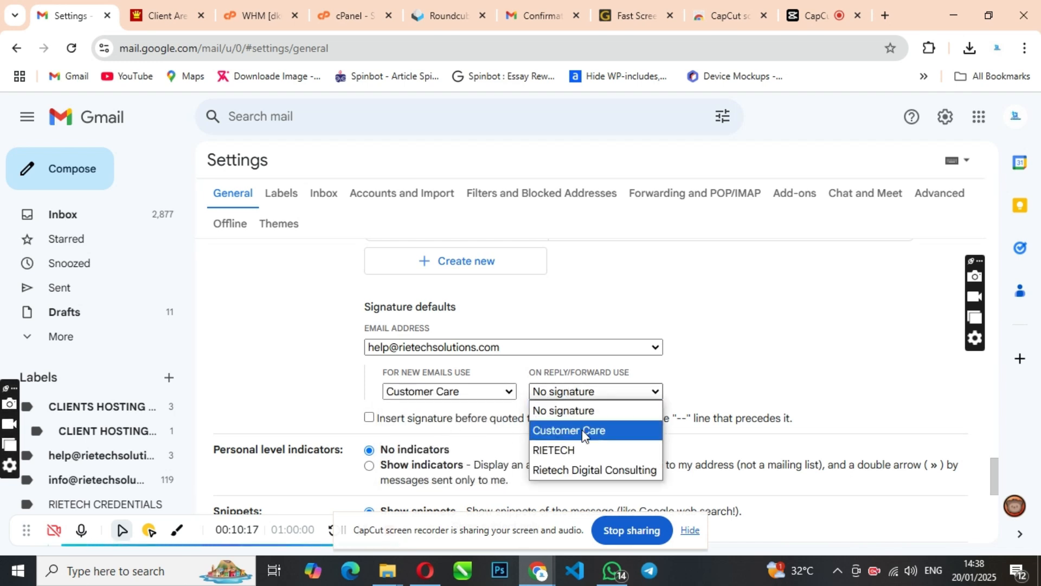
pyautogui.click(597, 430)
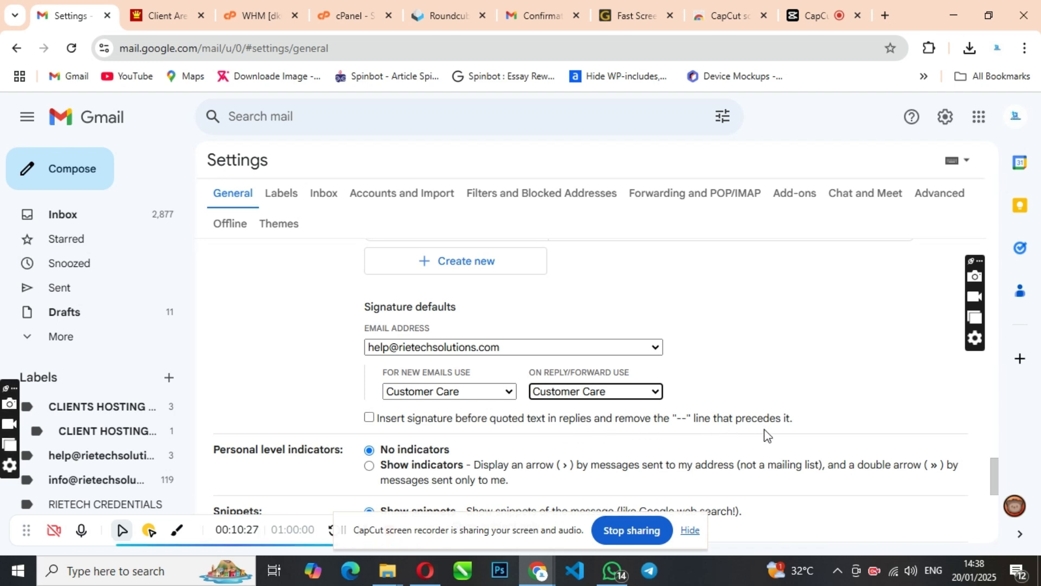
# Enable 'Insert signature before quoted text in replies' and save the changes.
pyautogui.click(369, 418)
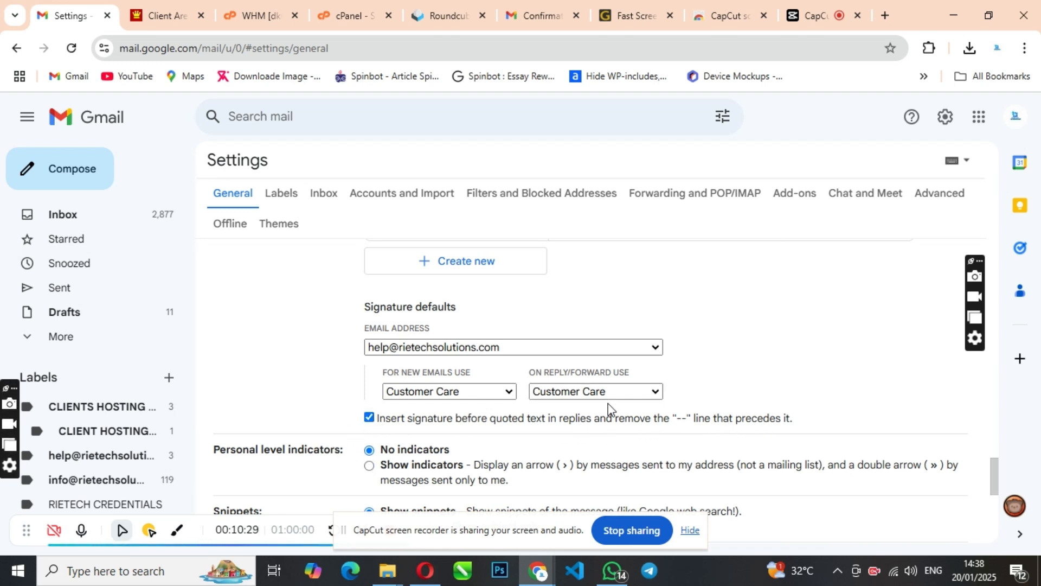
pyautogui.scroll(1, 582, 340)
pyautogui.scroll(2, 581, 341)
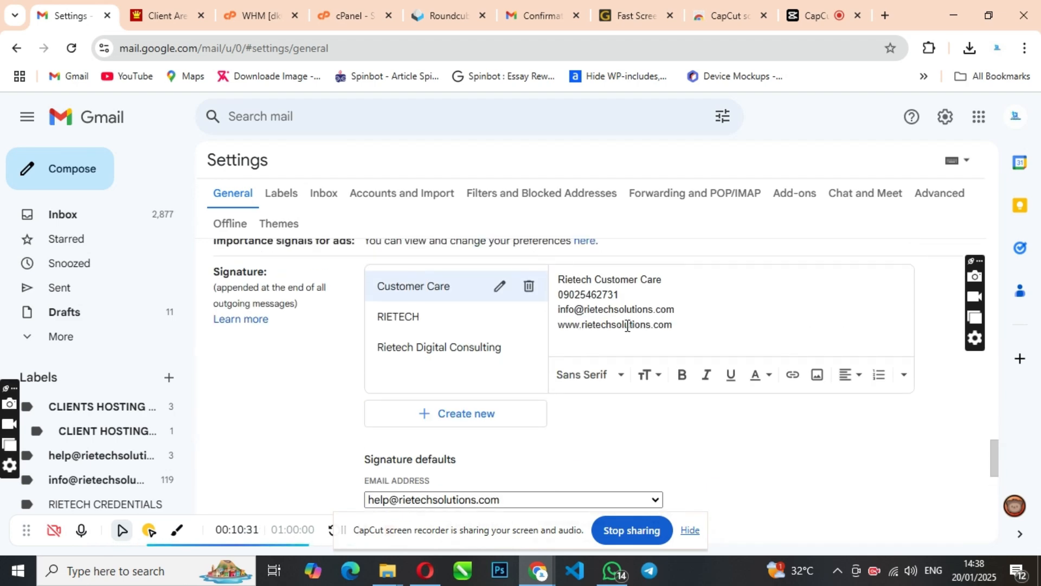
pyautogui.scroll(-5, 504, 418)
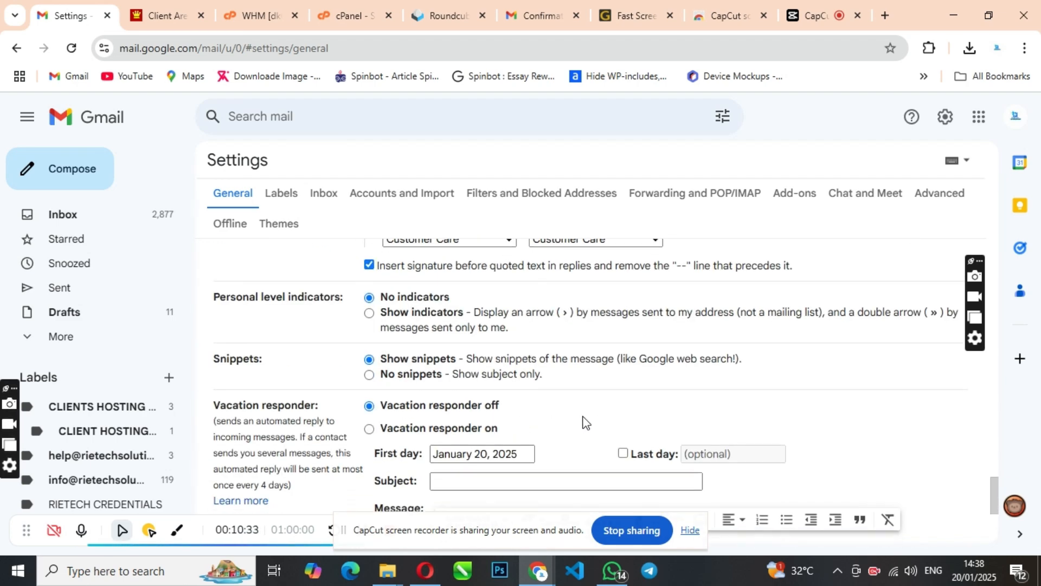
pyautogui.scroll(3, 554, 412)
pyautogui.scroll(-6, 564, 395)
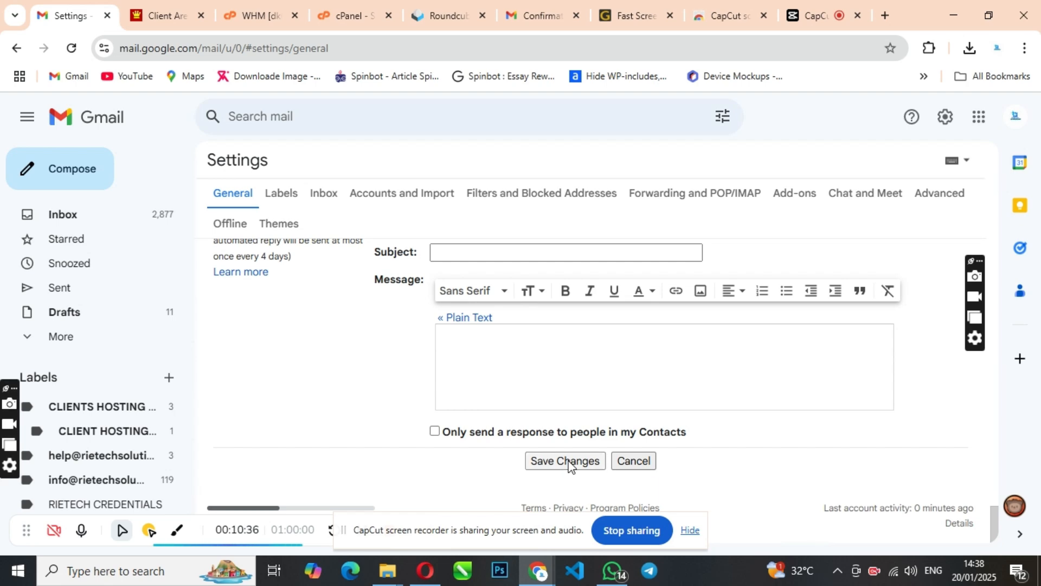
pyautogui.click(570, 462)
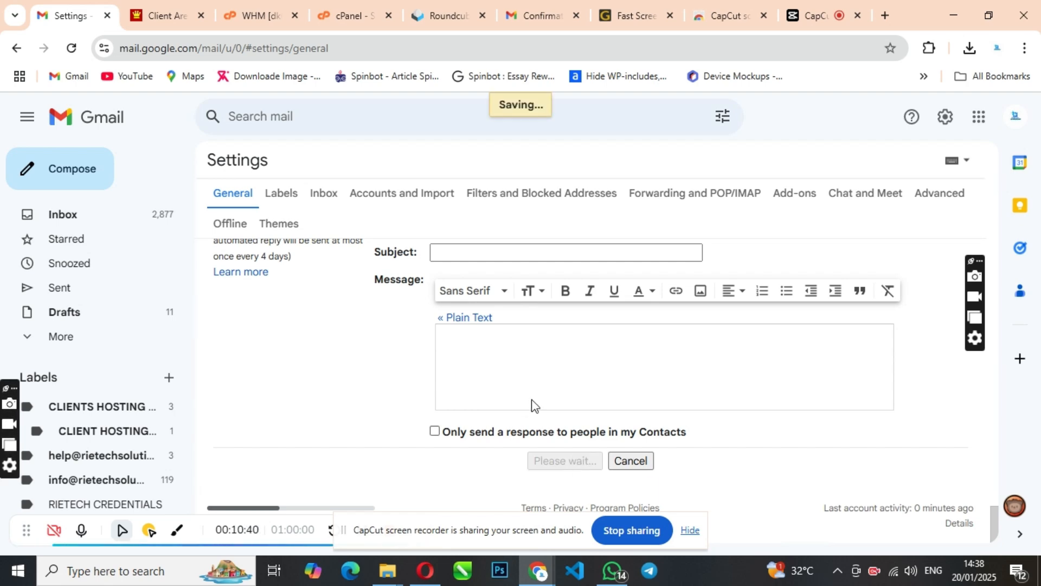
pyautogui.scroll(2, 538, 358)
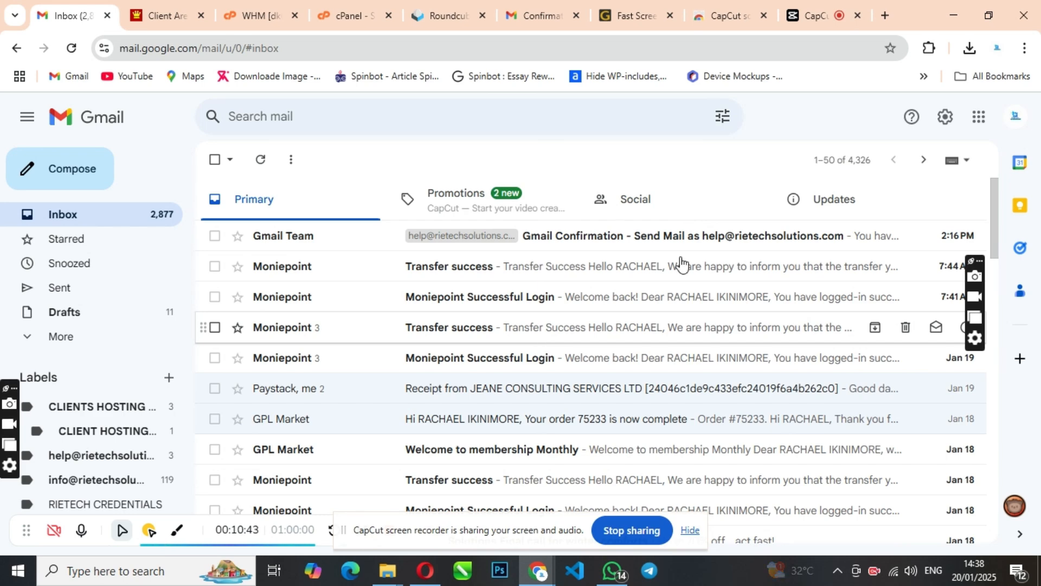
# Open the help mailbox's label to list its three imported messages.
pyautogui.scroll(-2, 353, 379)
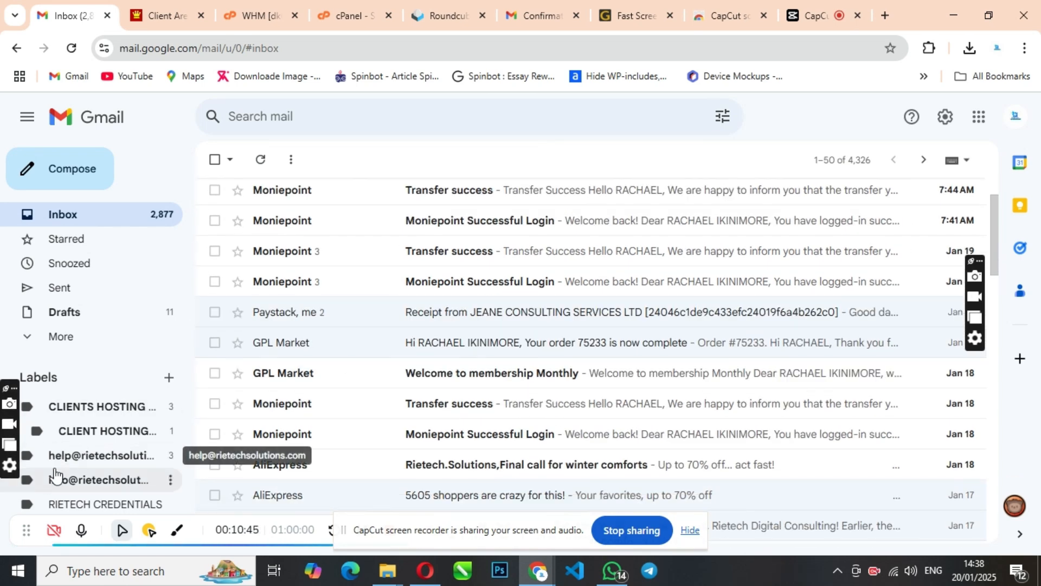
pyautogui.click(81, 461)
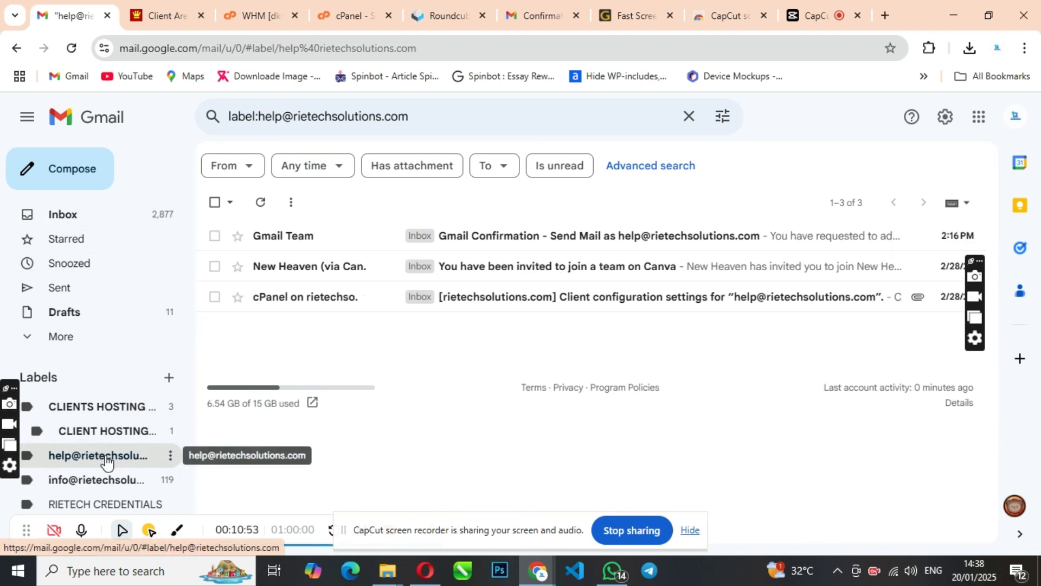
# Start a new message sent as Customer Care from the help address.
pyautogui.click(74, 183)
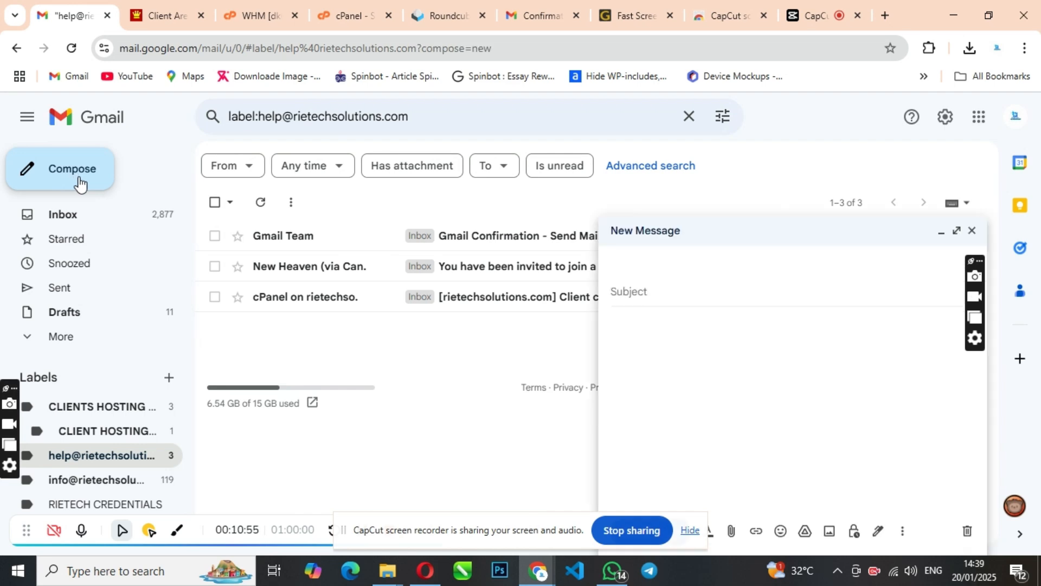
pyautogui.click(705, 267)
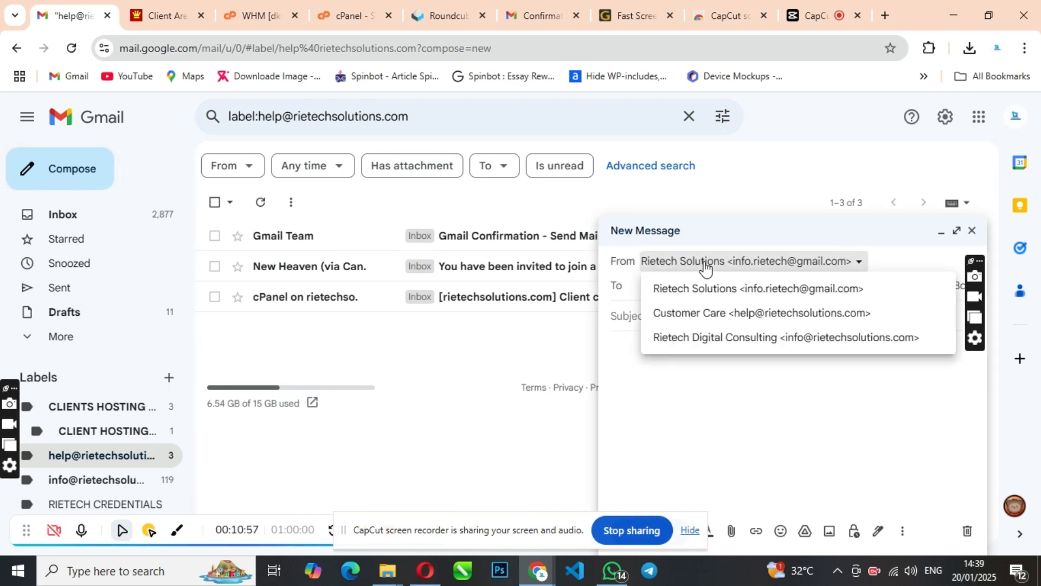
pyautogui.click(755, 322)
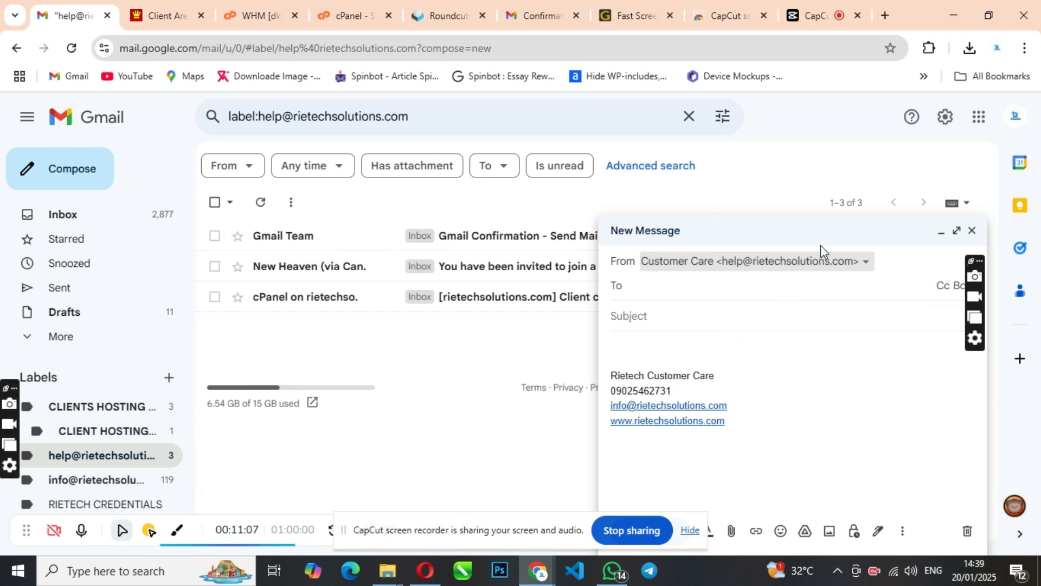
# Check the automatically inserted Customer Care signature, then discard the test draft.
pyautogui.click(793, 234)
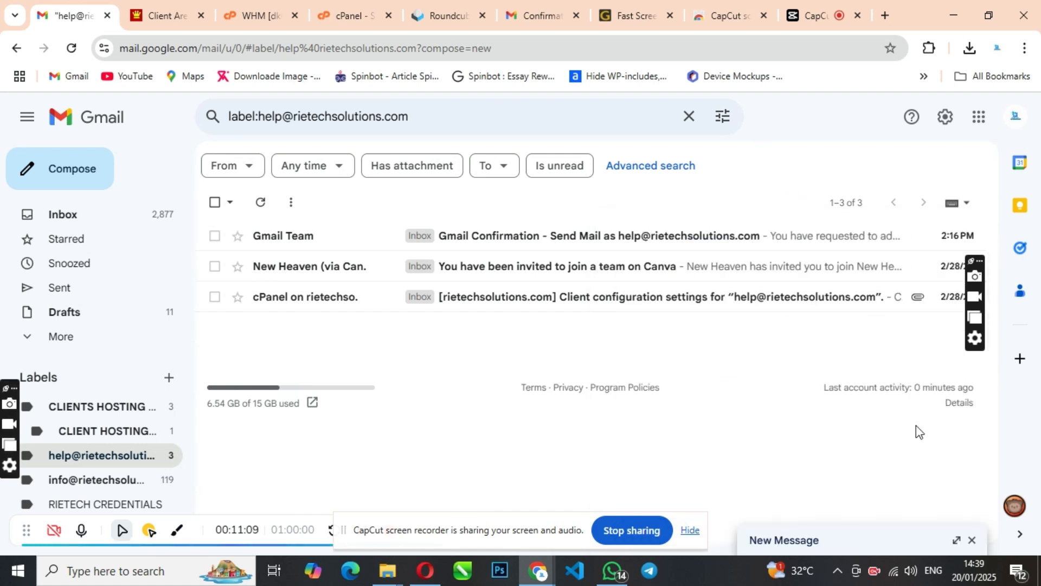
pyautogui.click(877, 546)
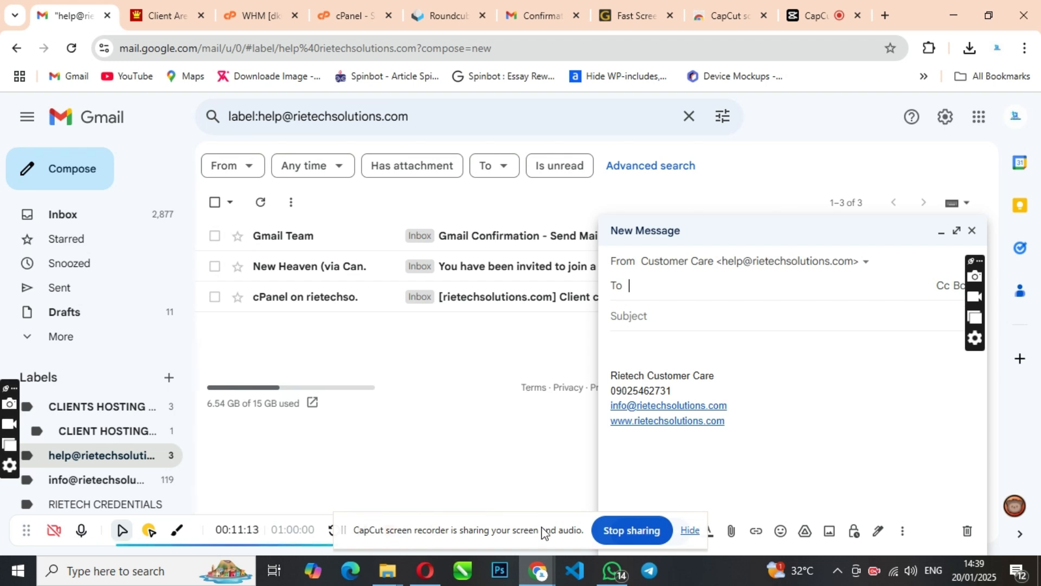
pyautogui.moveTo(473, 534); pyautogui.dragTo(356, 512)
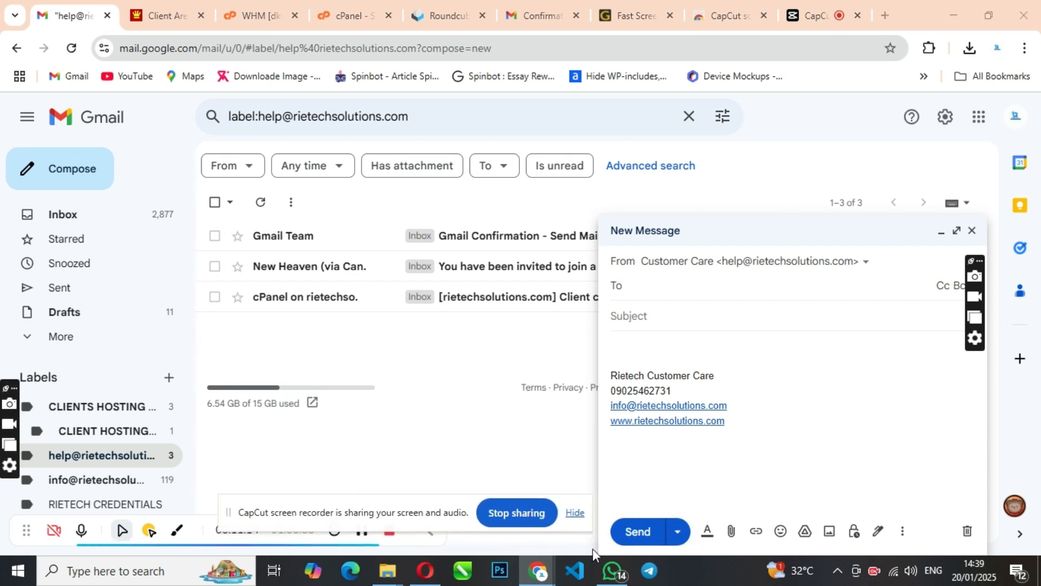
pyautogui.click(666, 284)
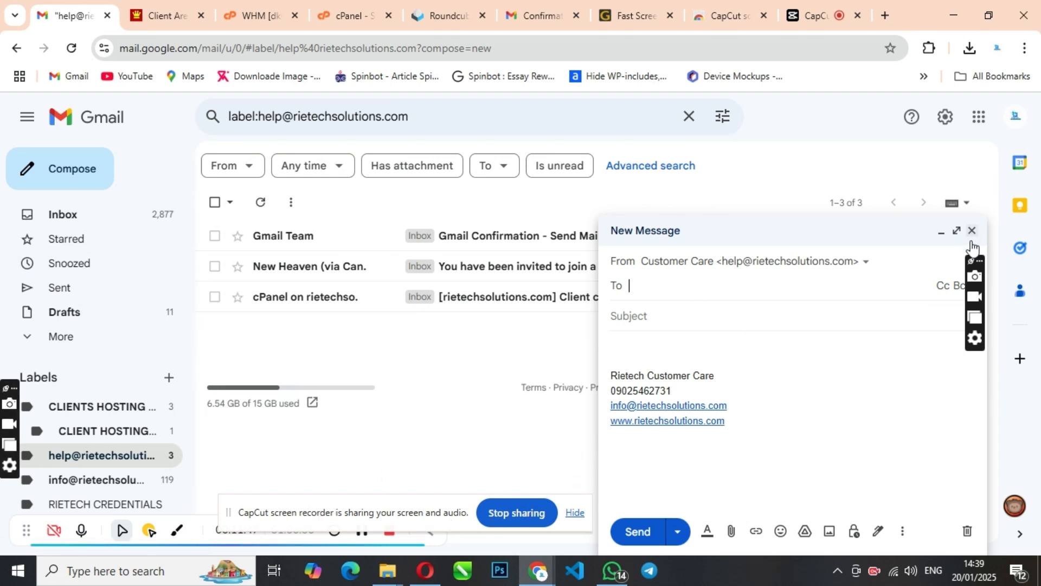
pyautogui.click(968, 531)
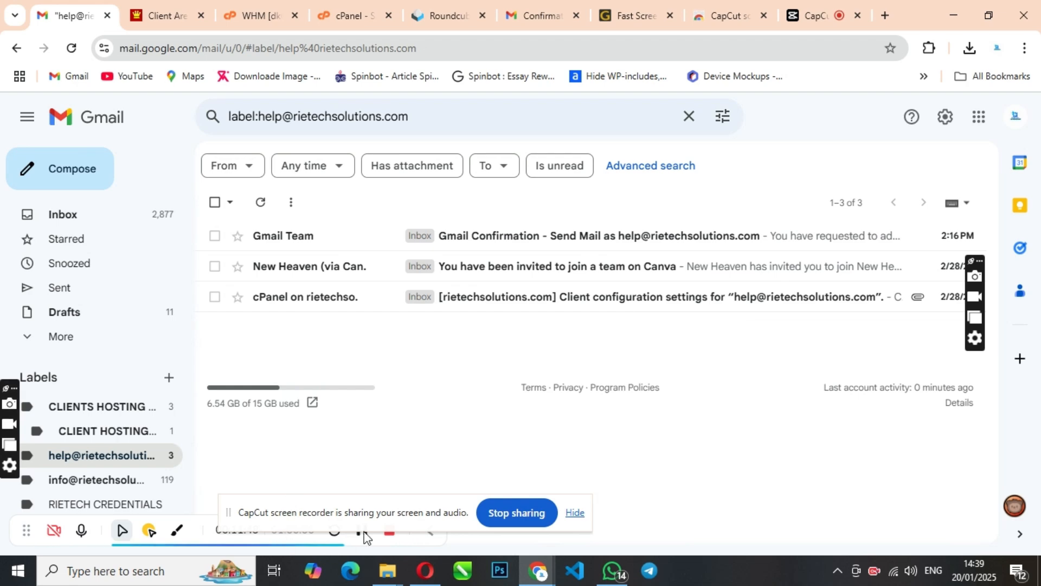